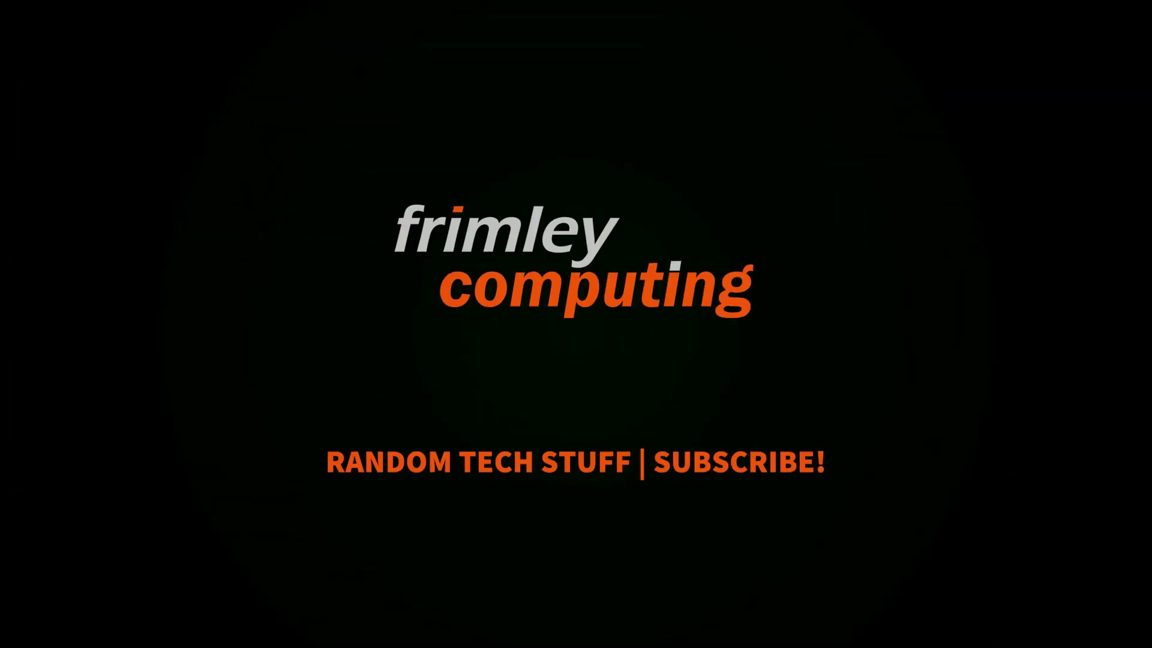
# - Switch to Edge showing the Download Windows 11 page and select Windows 11 as the disk image (ISO) download
pyautogui.moveTo(310, 633)
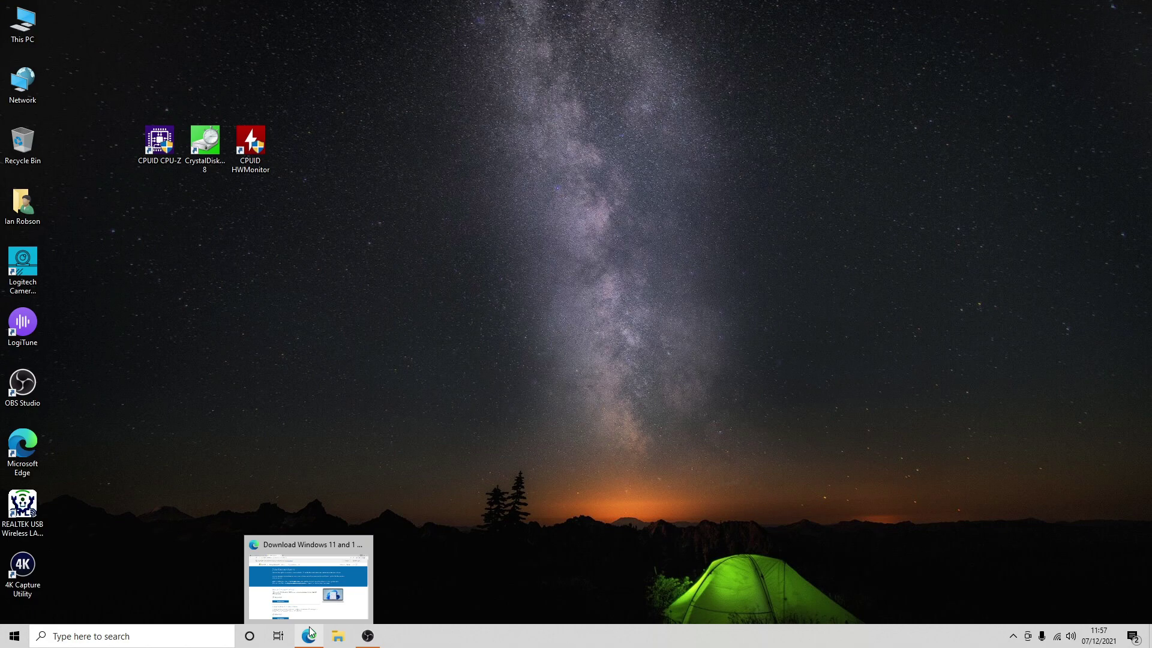
pyautogui.click(310, 635)
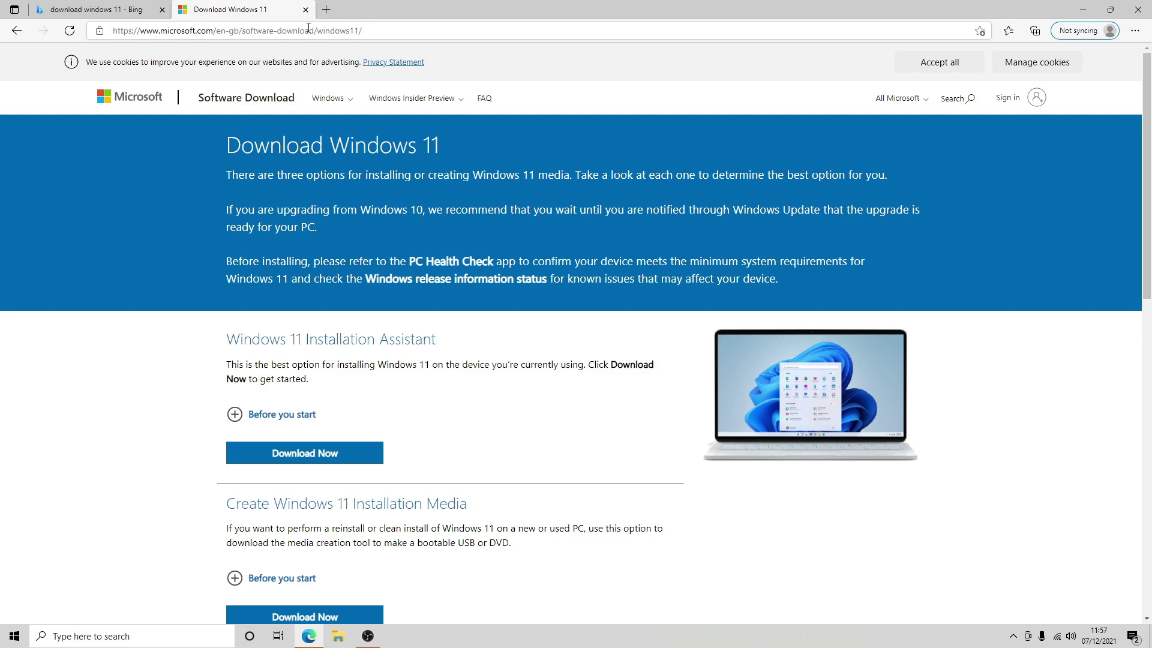
pyautogui.scroll(-3, 405, 228)
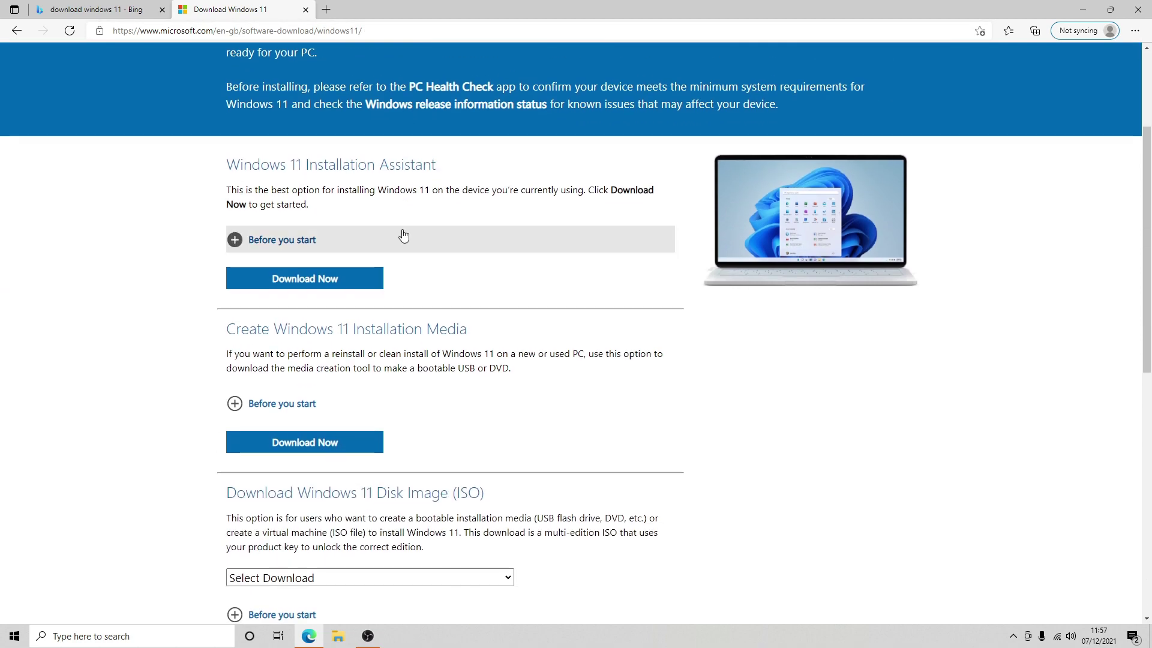
pyautogui.scroll(-3, 404, 236)
pyautogui.scroll(1, 404, 237)
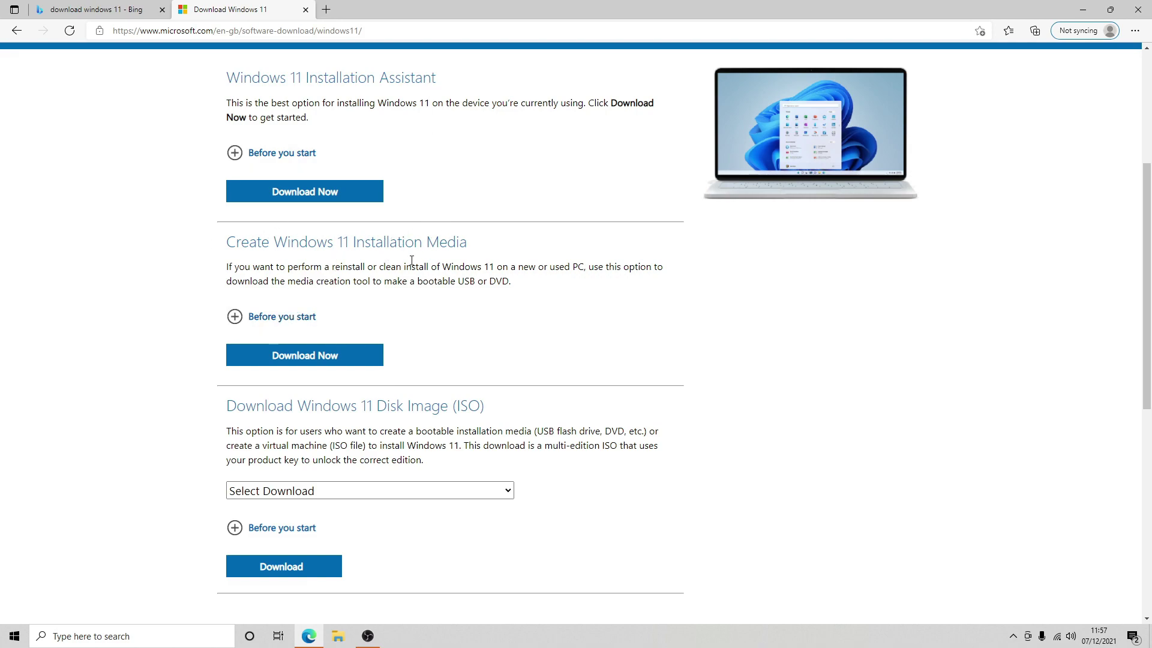
pyautogui.scroll(-1, 502, 298)
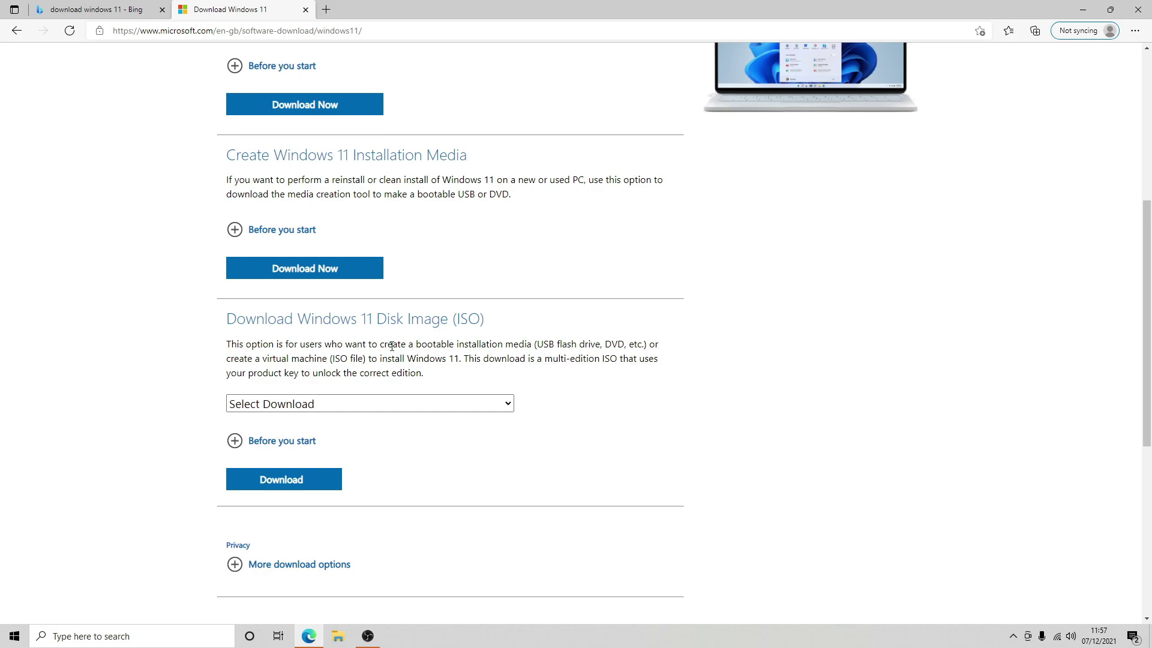
pyautogui.click(368, 403)
pyautogui.click(347, 443)
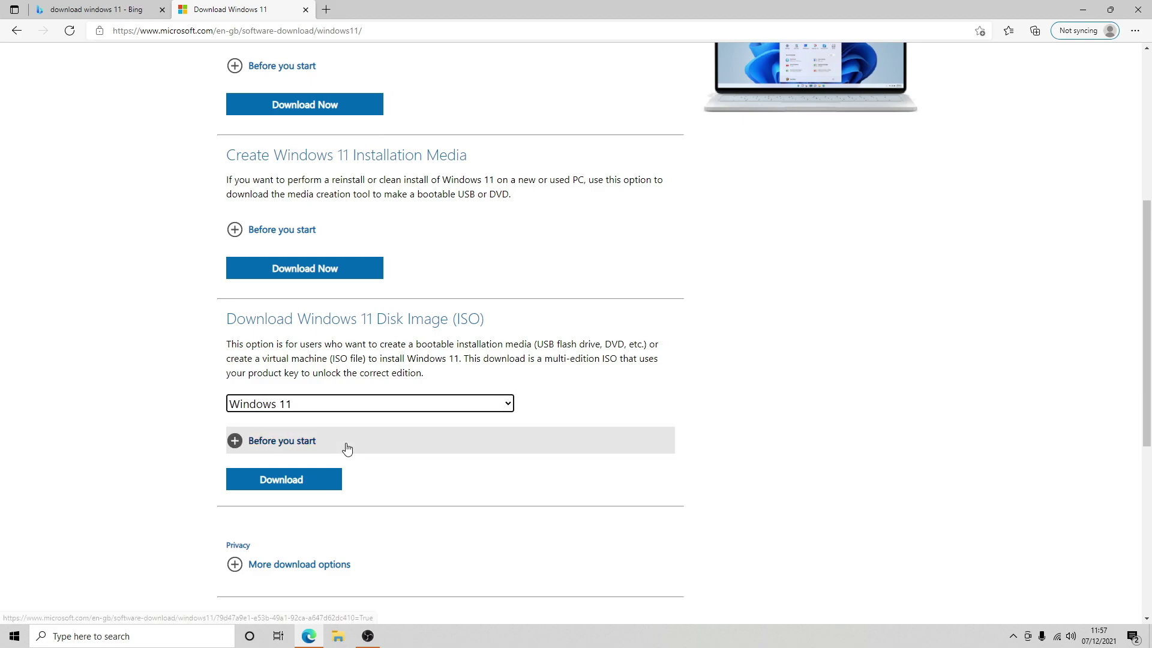
# - Examine the additional download options offered below the disk image section
pyautogui.scroll(-1, 446, 439)
pyautogui.scroll(-2, 446, 439)
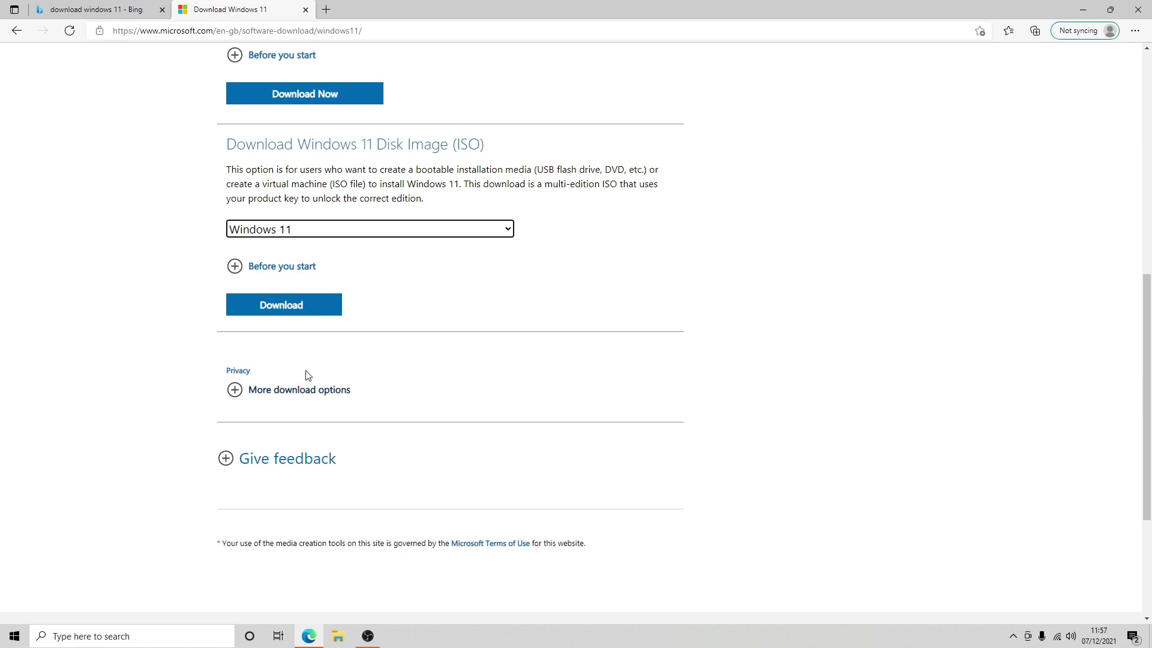
pyautogui.click(299, 395)
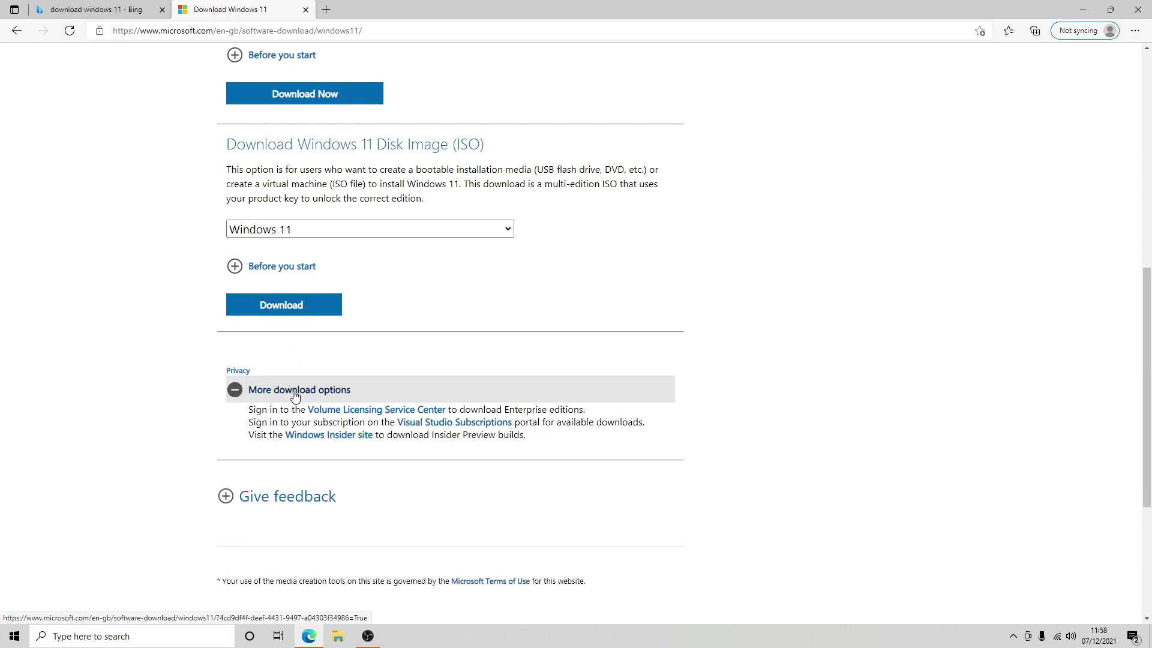
pyautogui.click(295, 394)
# - Request the Windows 11 disk image with English as the product language and start the 64-bit download
pyautogui.click(282, 305)
pyautogui.scroll(-3, 283, 305)
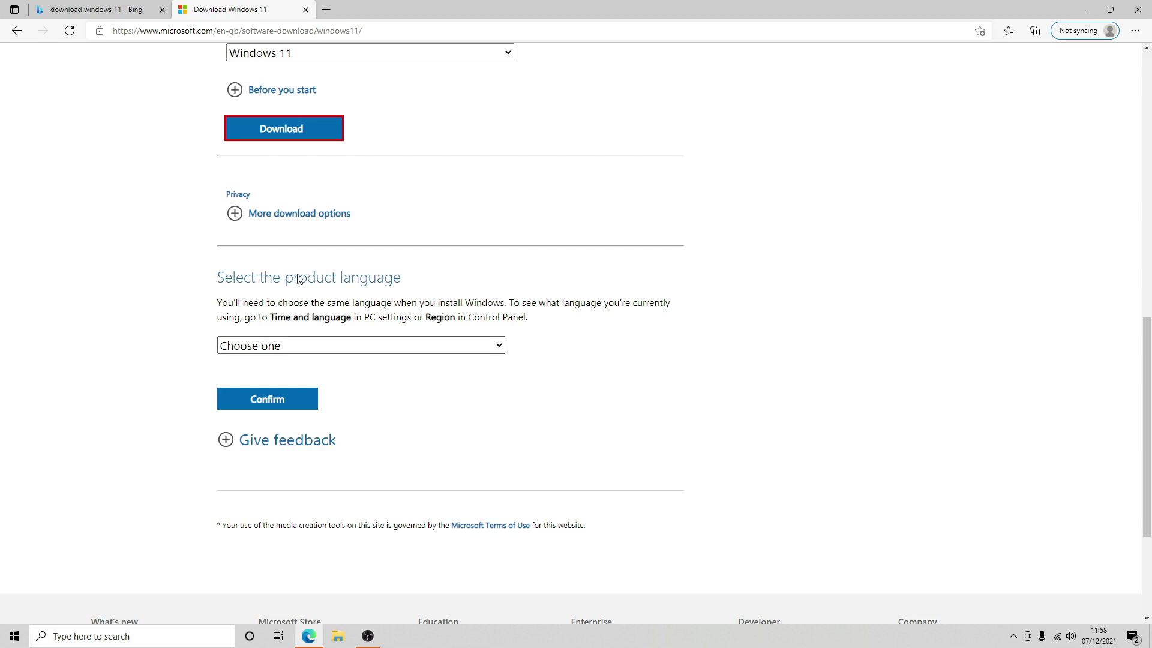
pyautogui.click(420, 347)
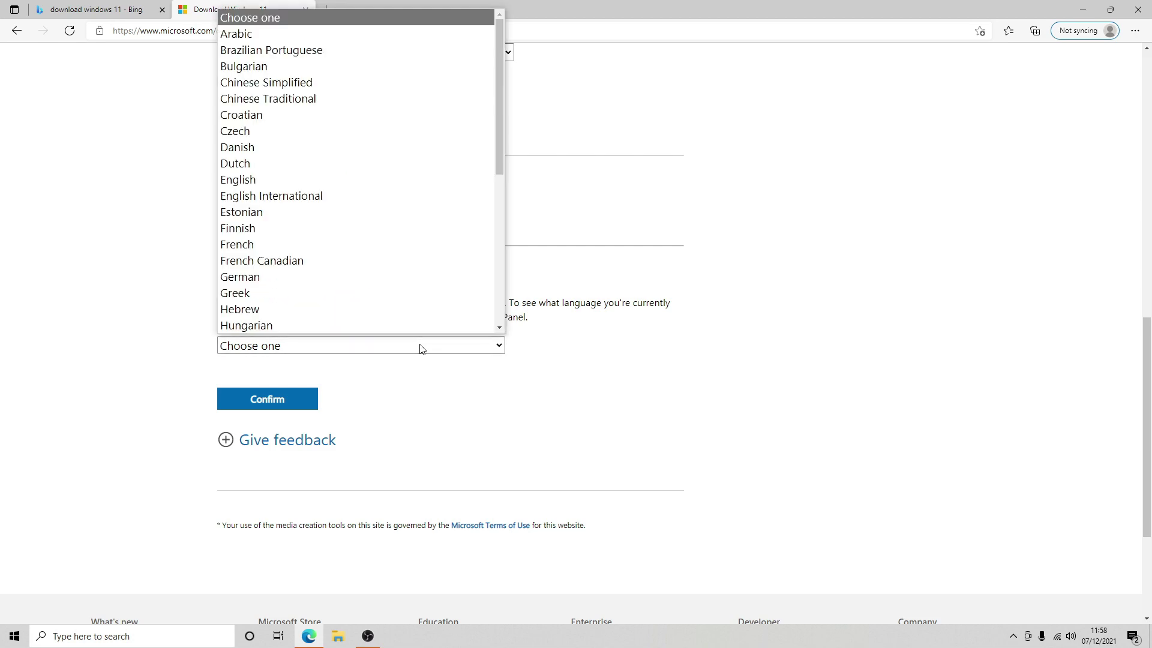
pyautogui.scroll(-5, 397, 207)
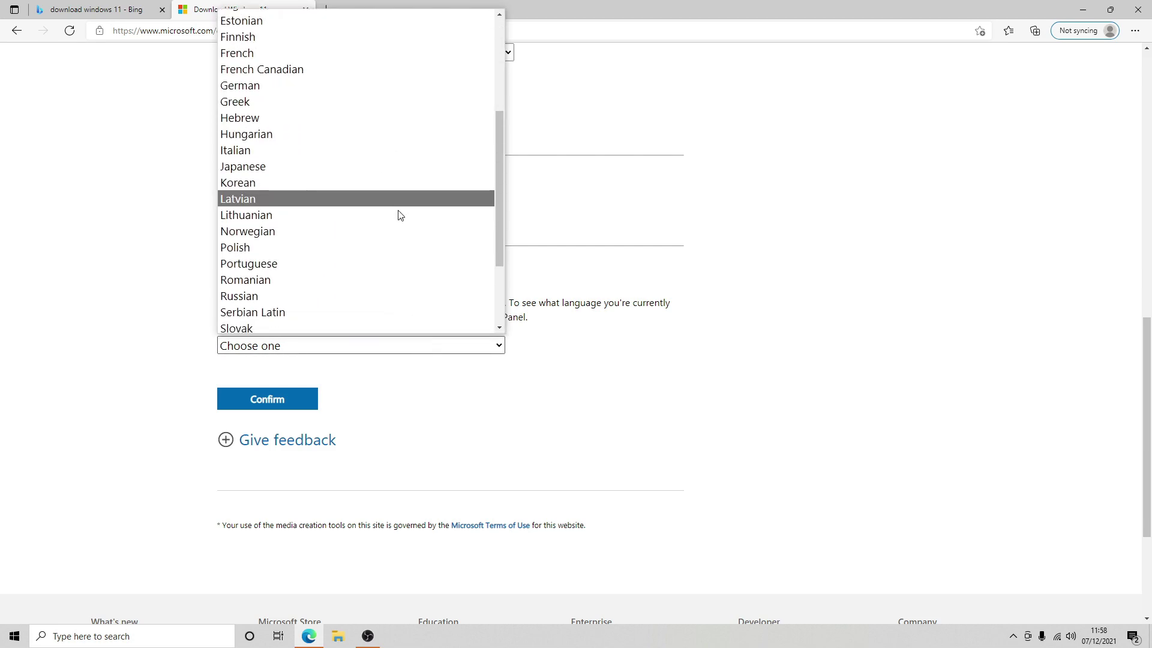
pyautogui.scroll(5, 412, 219)
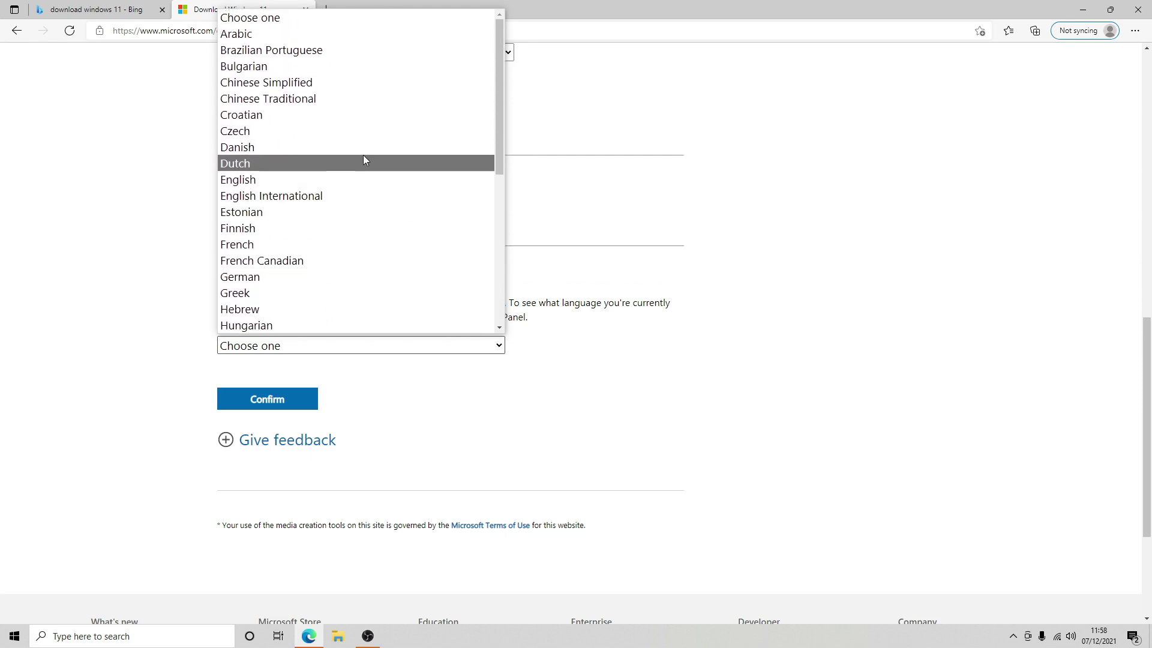
pyautogui.click(354, 180)
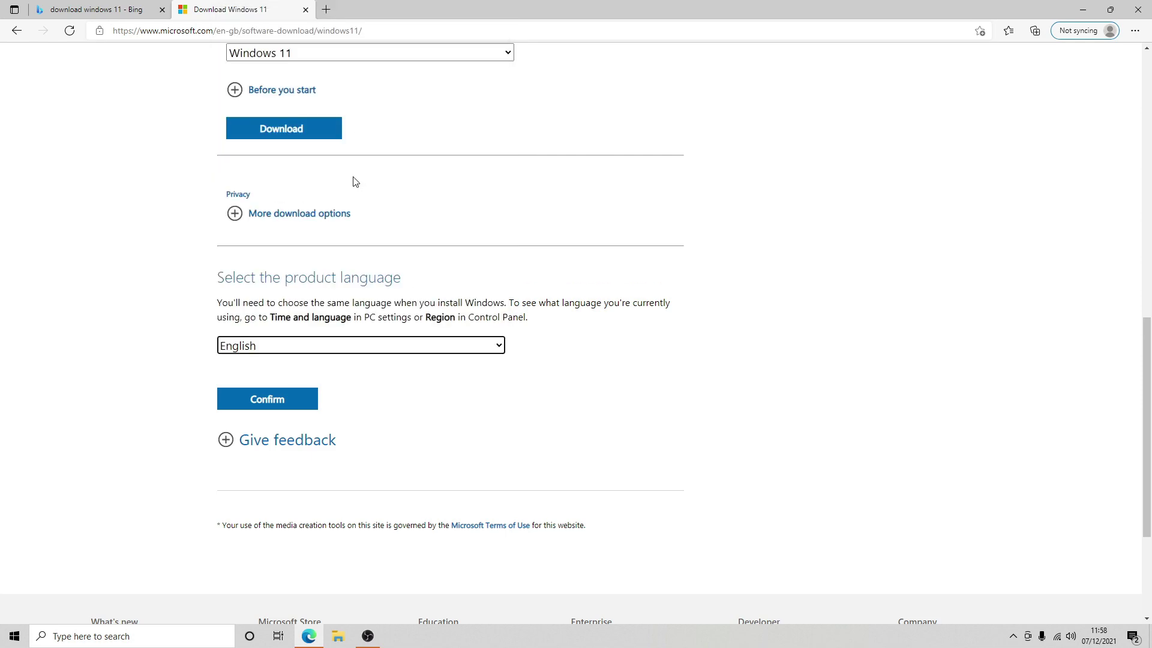
pyautogui.click(274, 404)
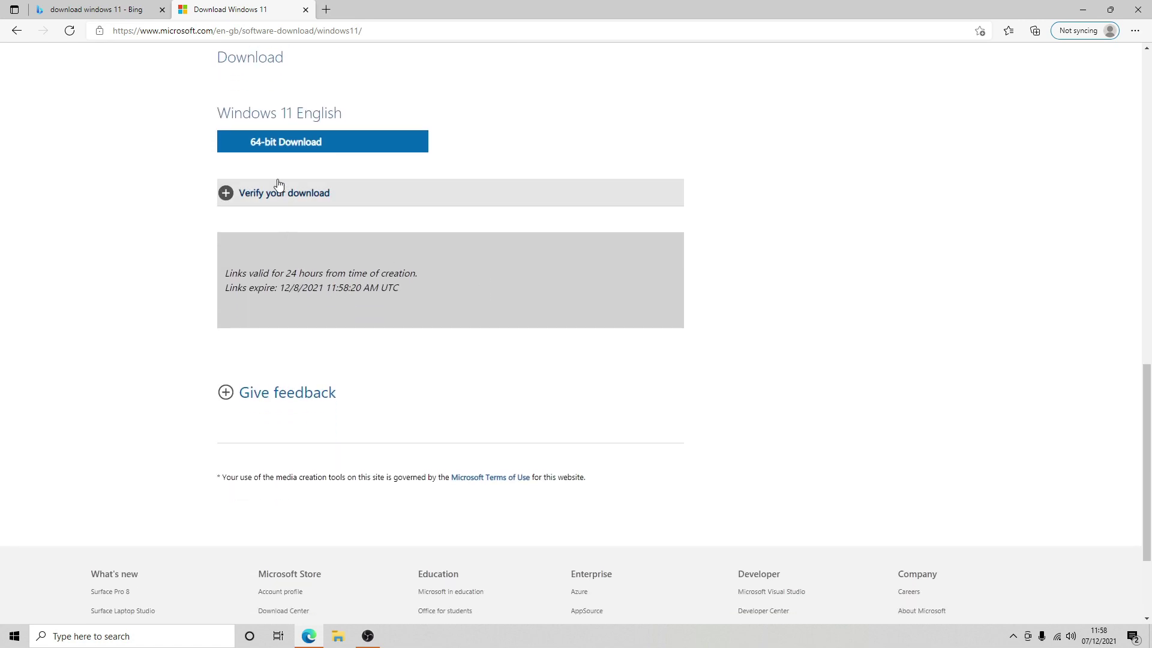
pyautogui.click(289, 145)
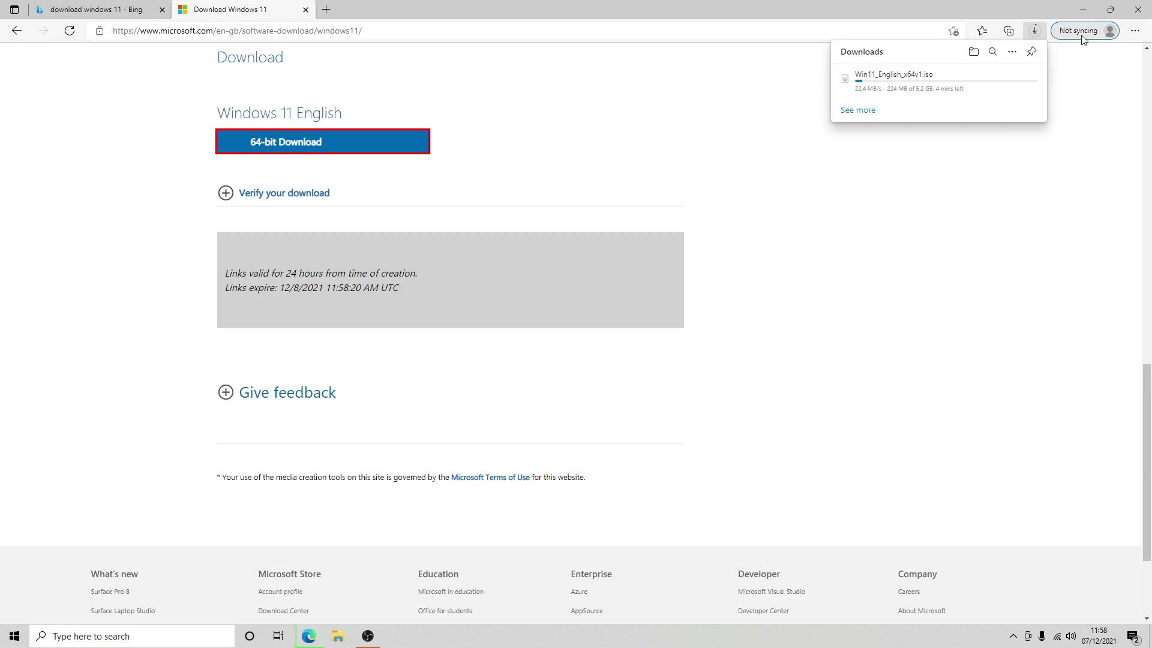
# - Minimize the download page and load google.co.uk in a new Edge window
pyautogui.click(1086, 12)
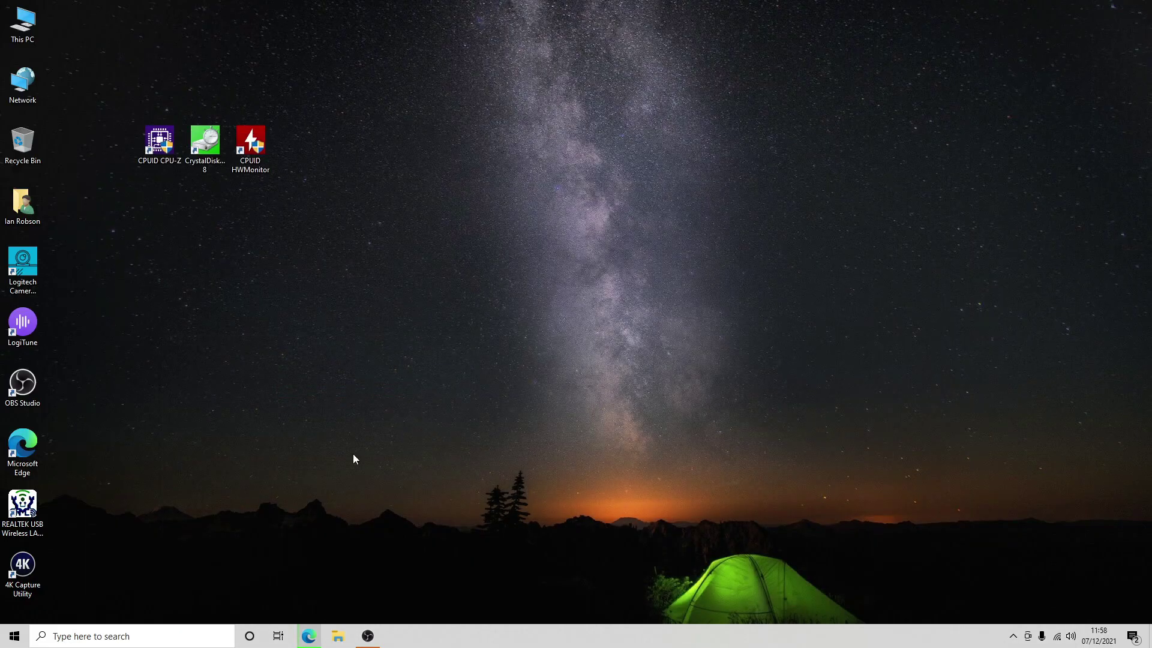
pyautogui.rightClick(309, 635)
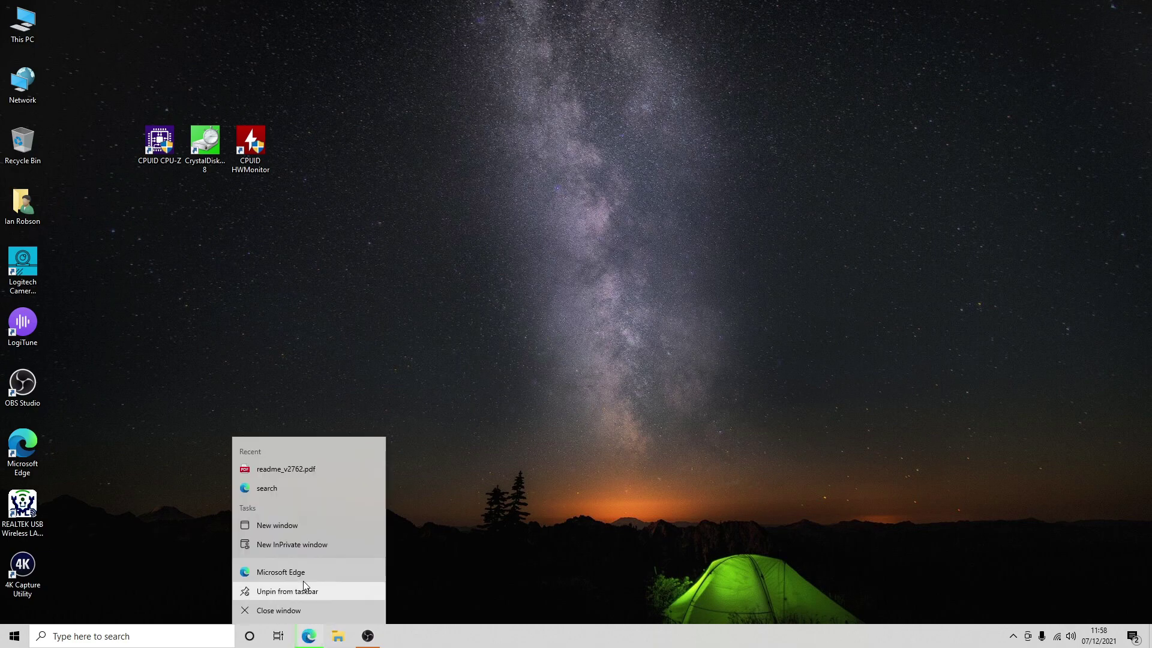
pyautogui.click(298, 570)
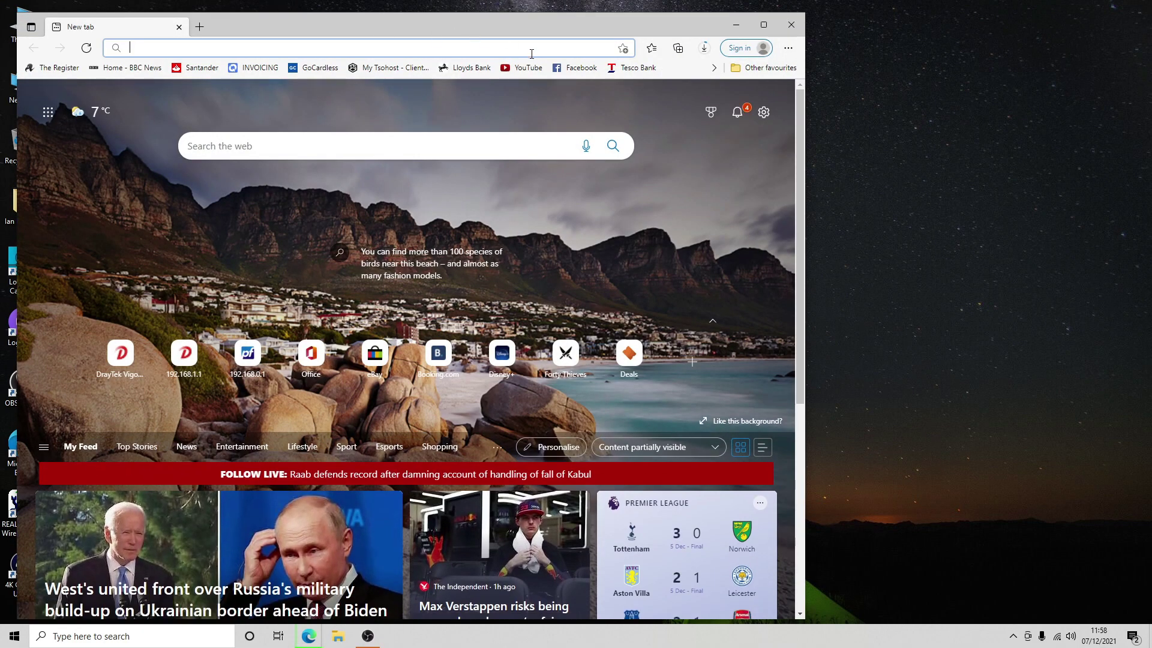
pyautogui.write('g')
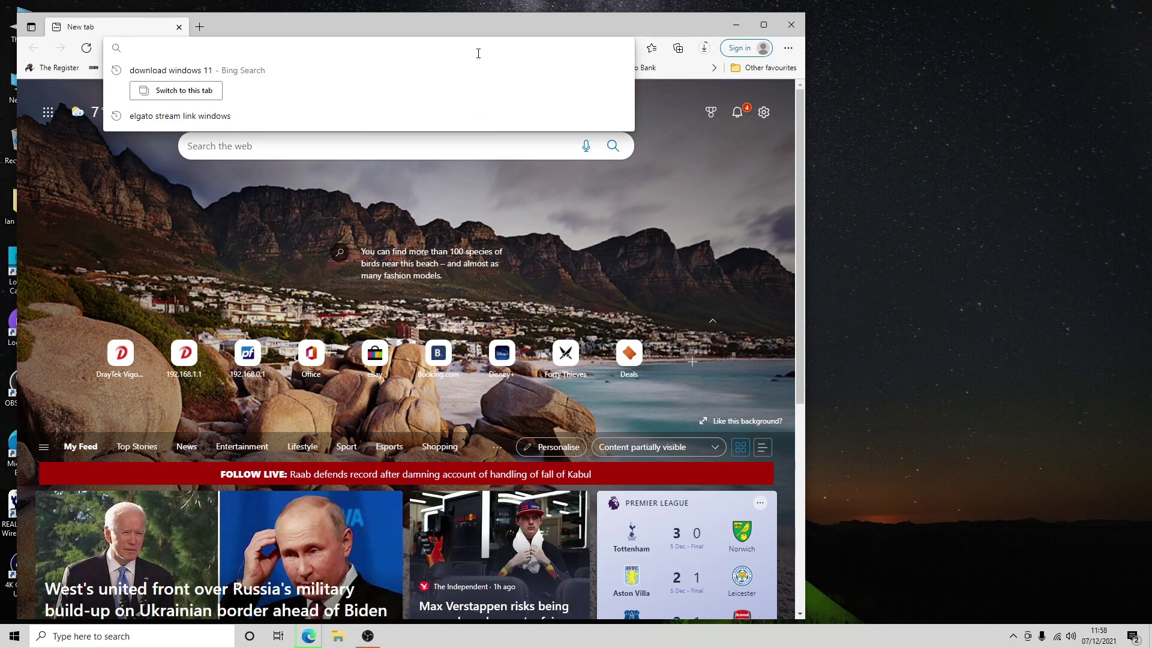
pyautogui.write('oogle.')
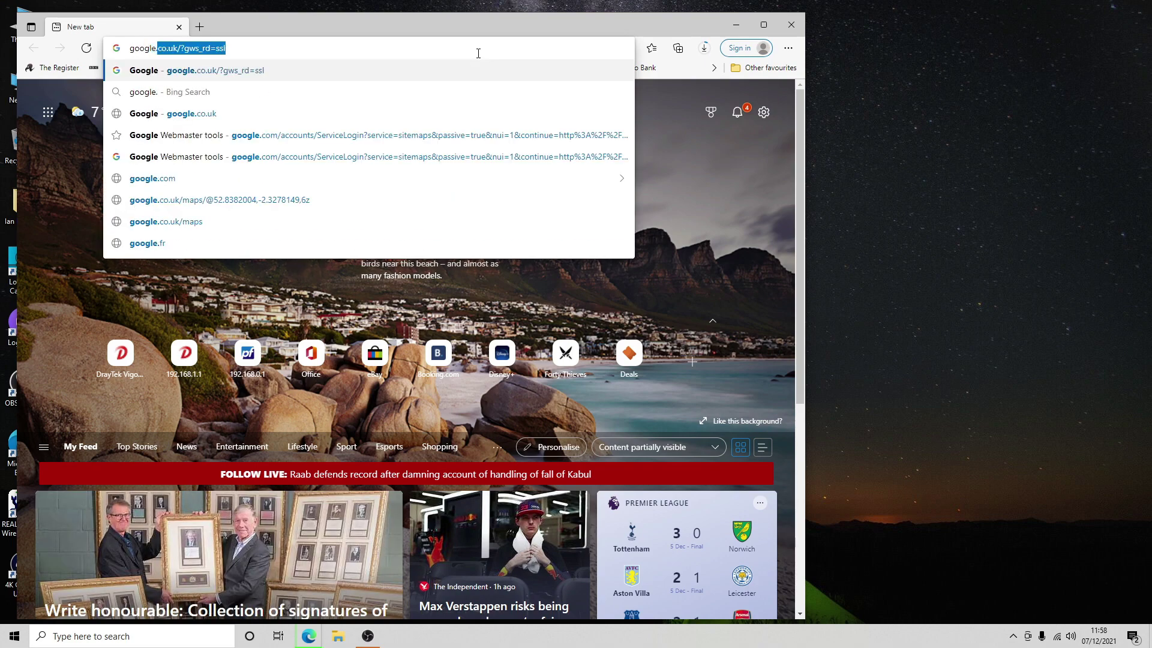
pyautogui.write('co.uk')
pyautogui.press('Return')
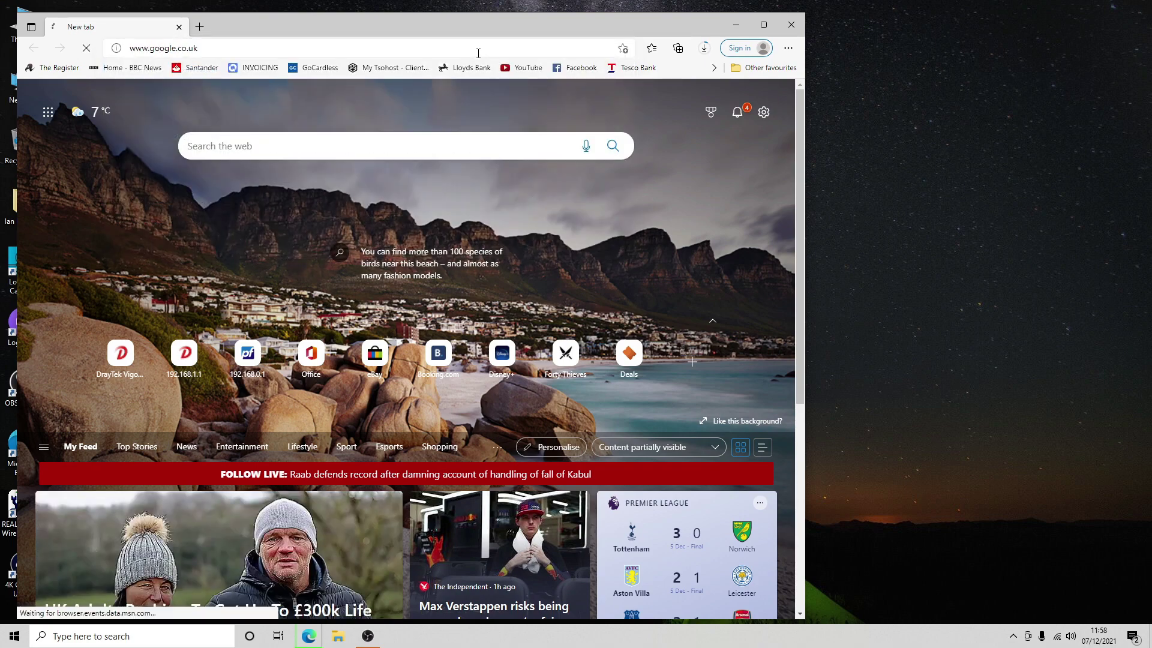
# - Search Google for "refus download", open the official rufus.ie site and accept its cookie notice
pyautogui.write('r')
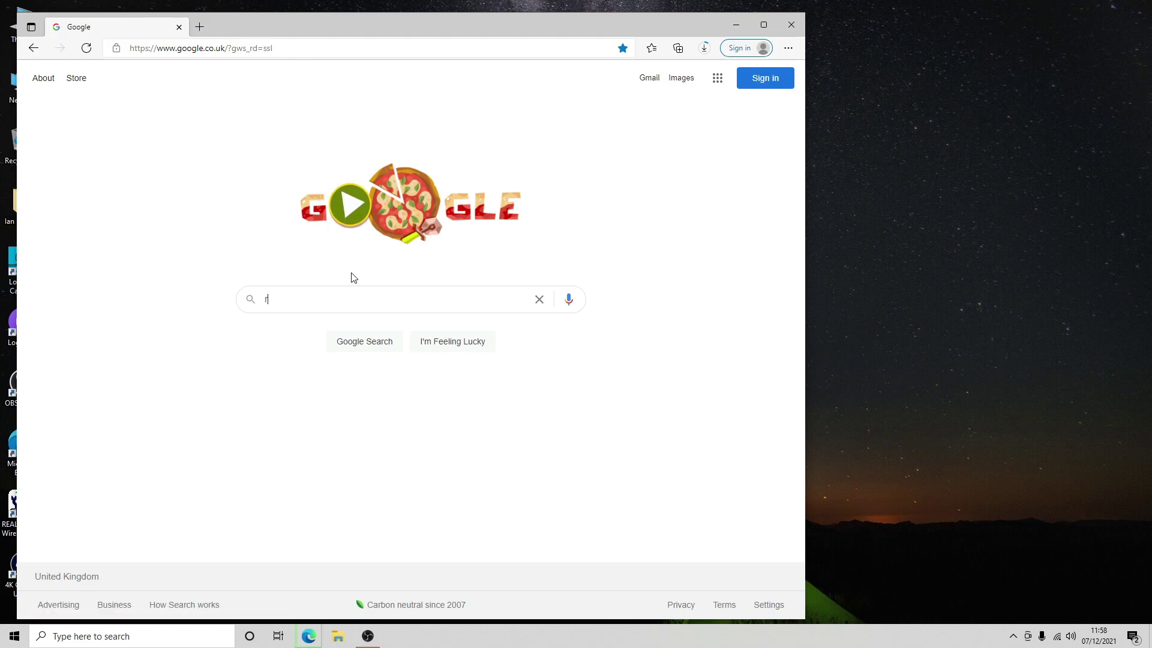
pyautogui.write('efus download')
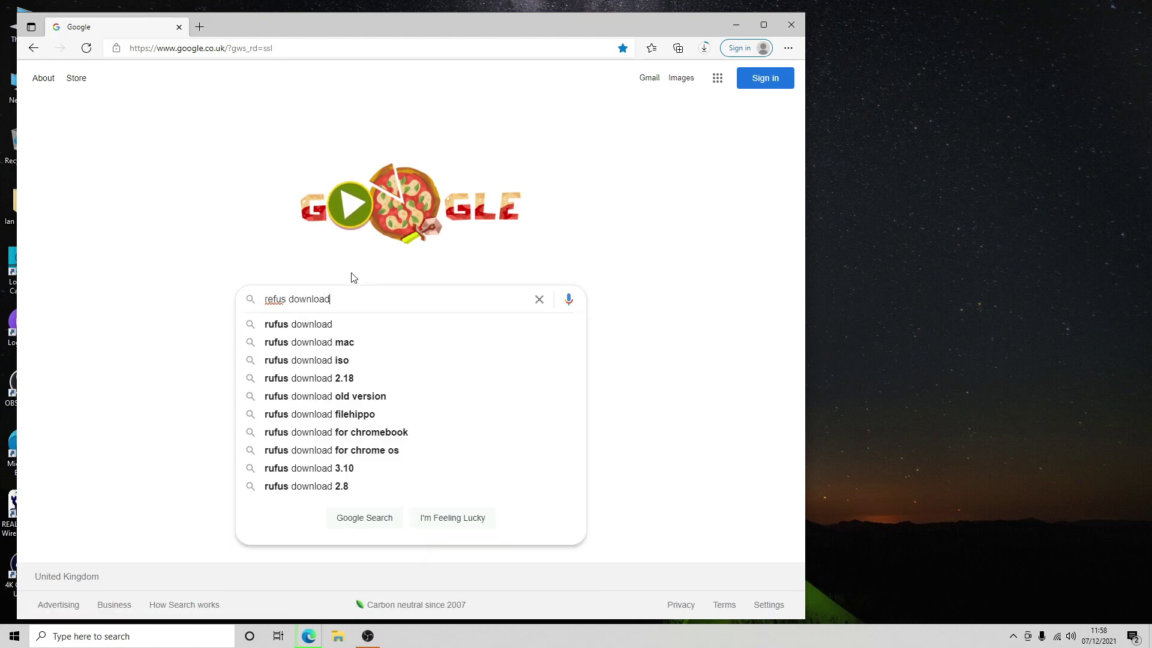
pyautogui.press('Return')
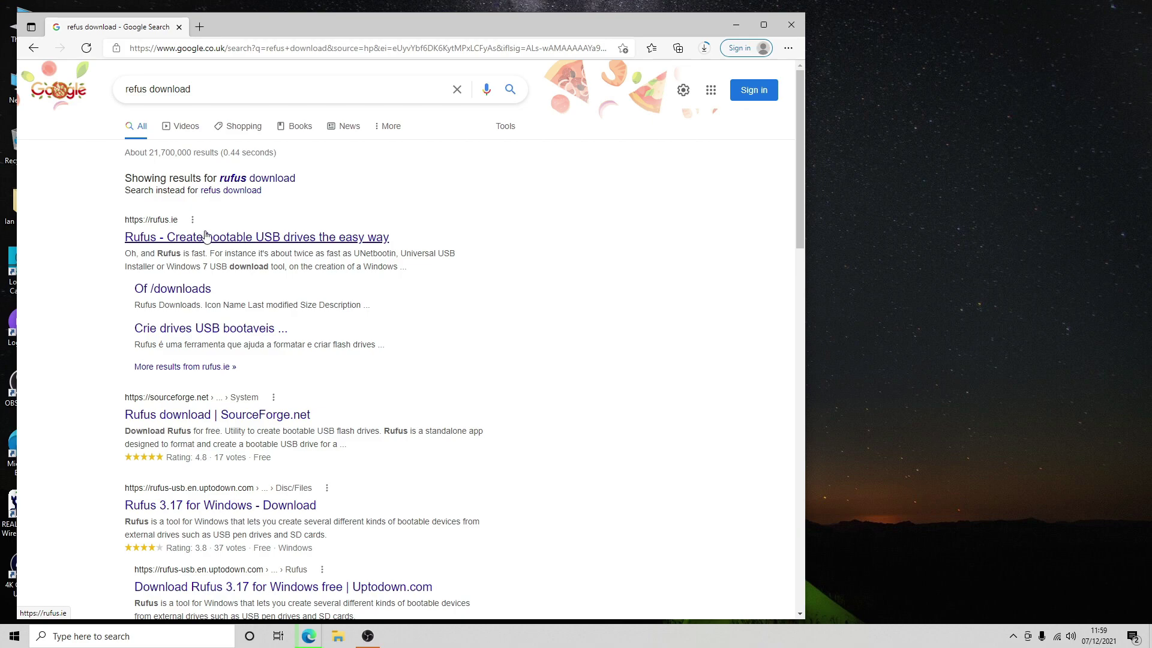
pyautogui.click(206, 236)
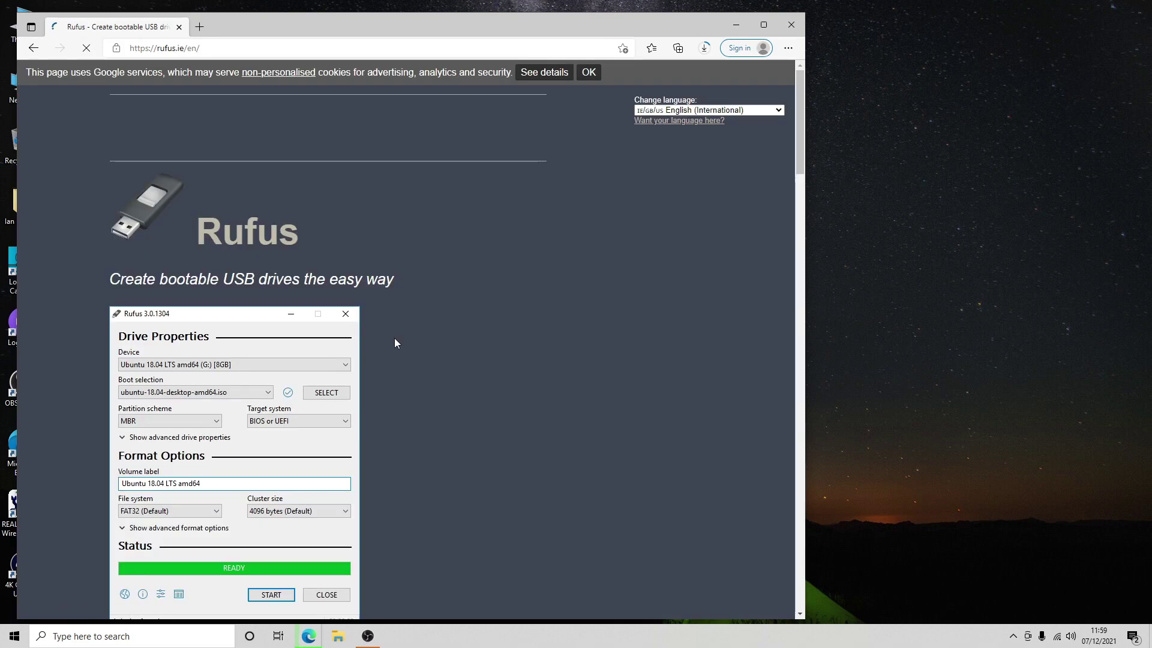
pyautogui.click(587, 73)
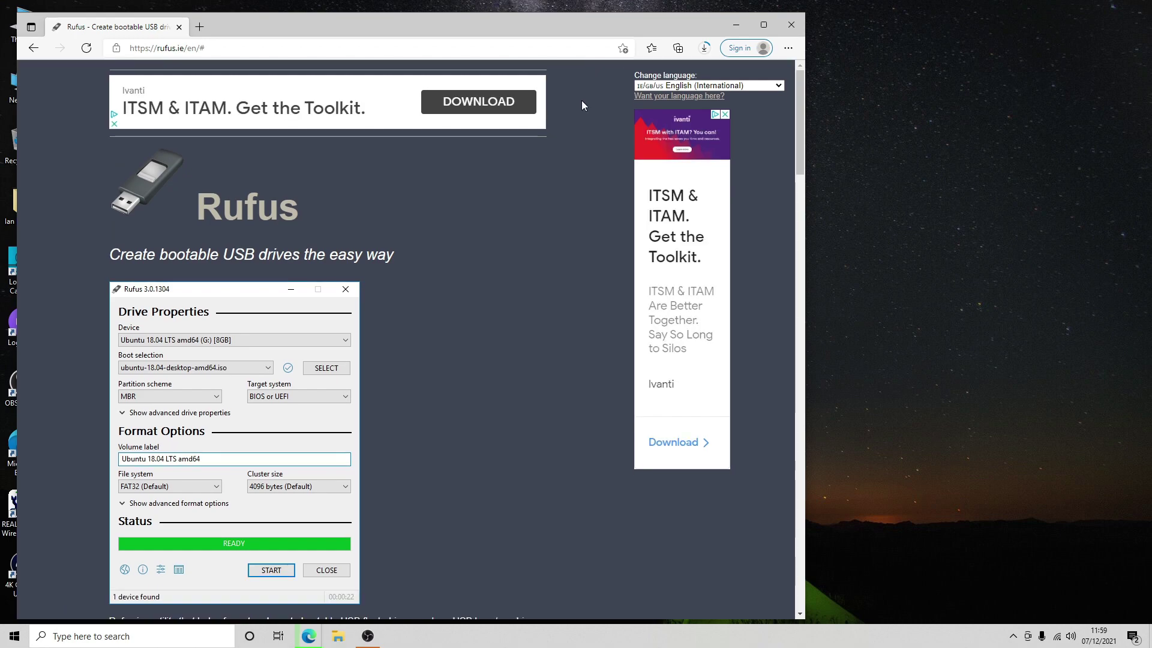
# - Download Rufus 3.17 from the site's Download section, dismissing the advertisement
pyautogui.scroll(-5, 424, 345)
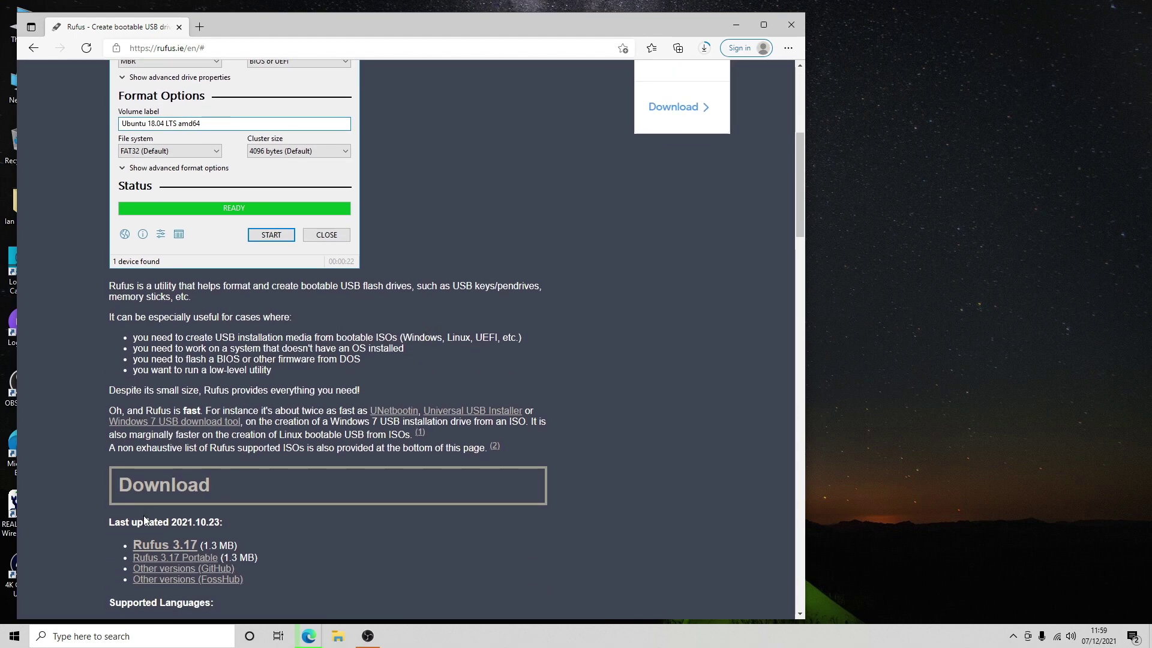
pyautogui.scroll(-4, 159, 493)
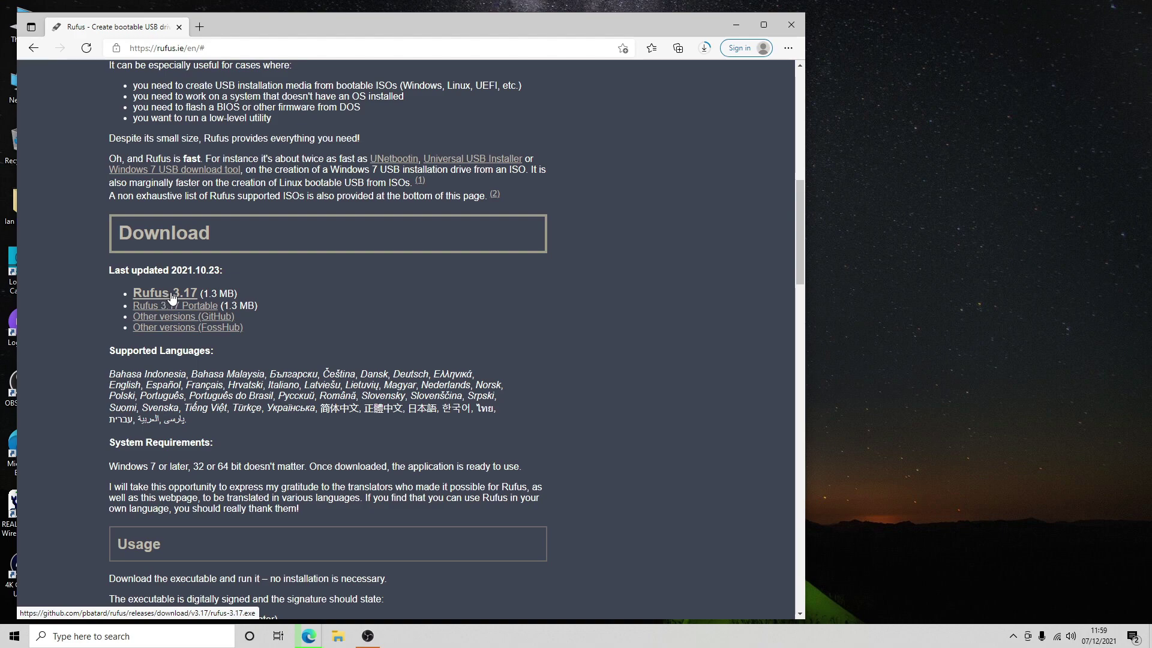
pyautogui.click(172, 295)
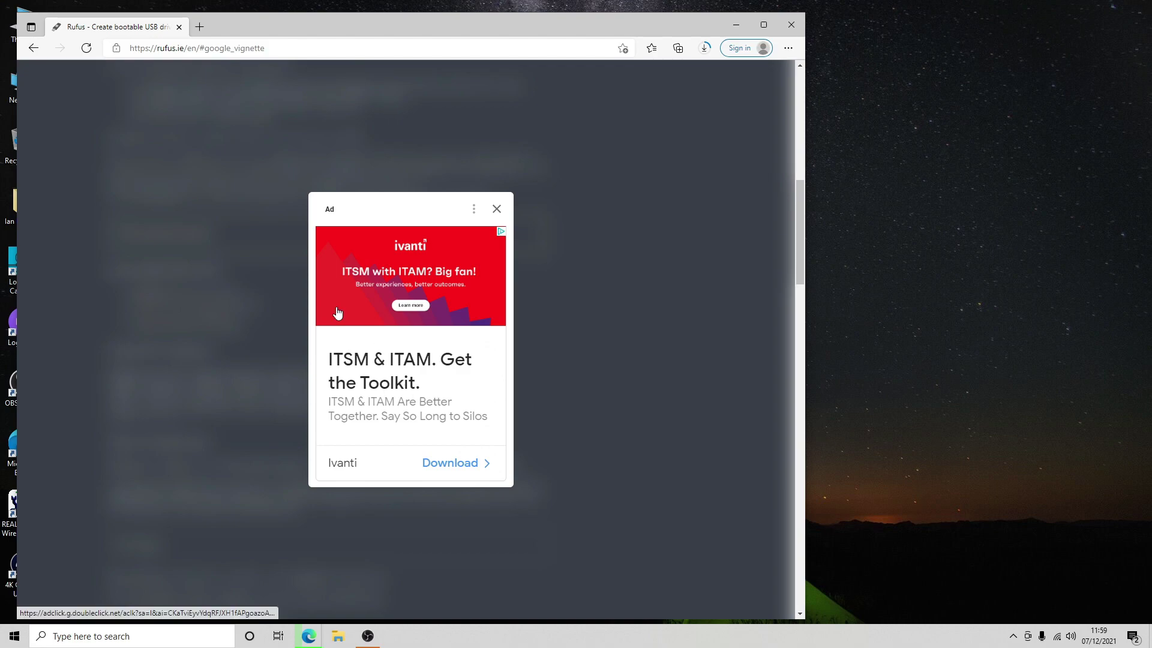
pyautogui.click(497, 209)
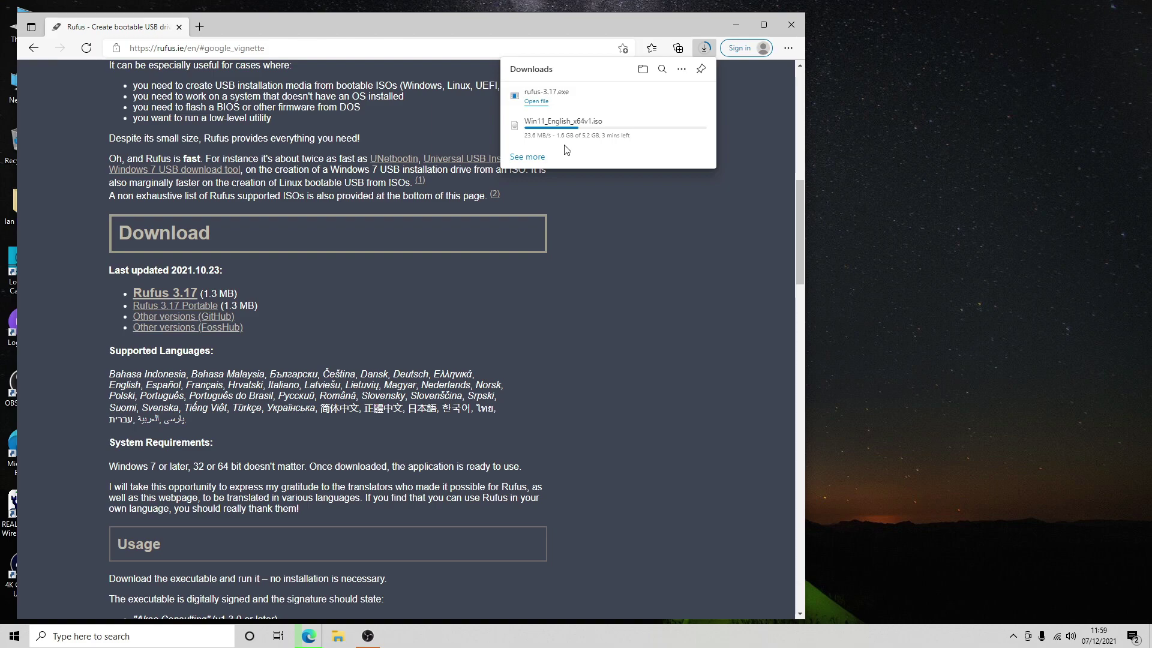
pyautogui.moveTo(705, 129)
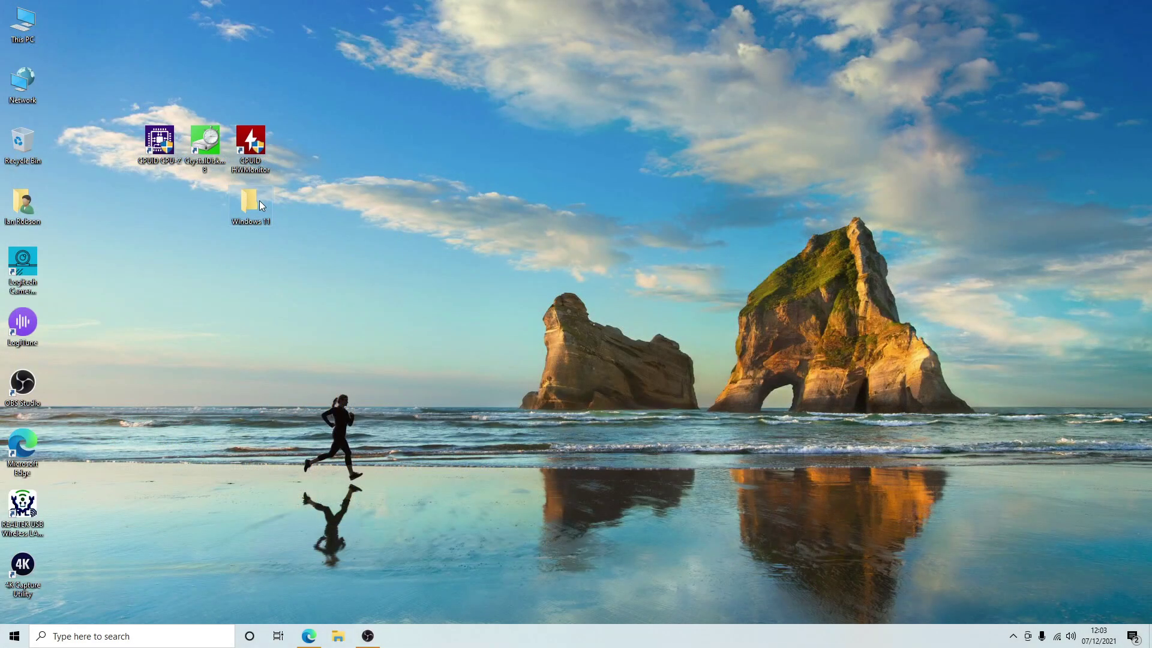
# - Look at the ISO file in the desktop's Windows 11 folder and close the folder
pyautogui.doubleClick(259, 200)
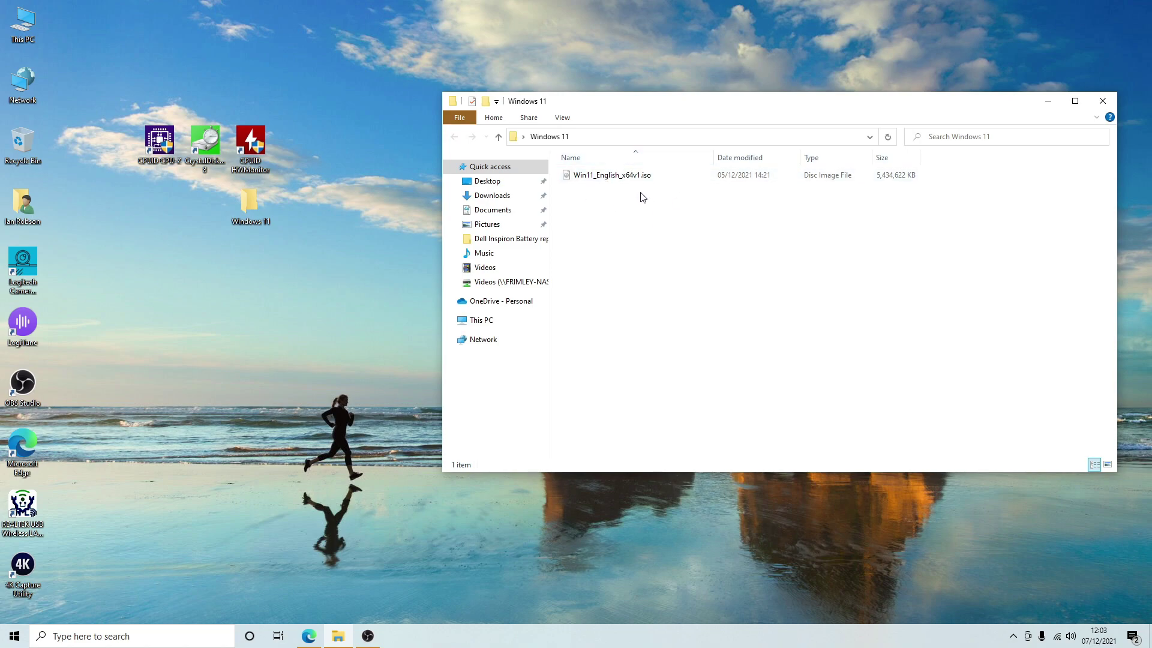
pyautogui.click(1101, 101)
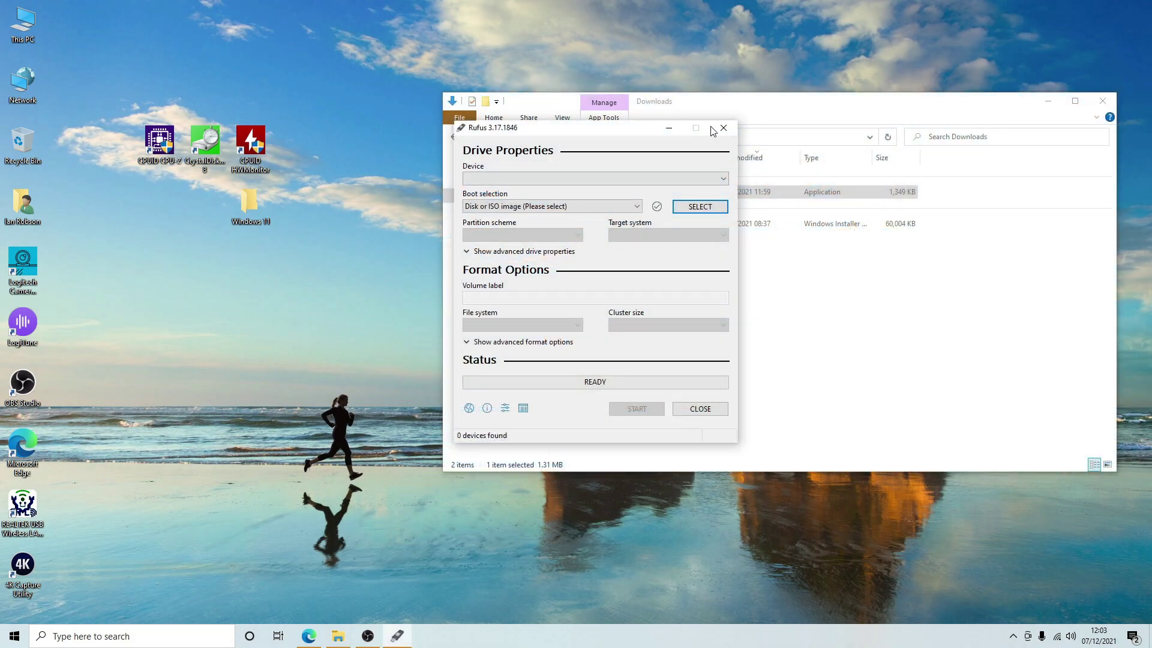
# - Load Win11_English_x64v1.iso from the desktop's Windows 11 folder as the boot image for the 16 GB USB drive
pyautogui.click(678, 175)
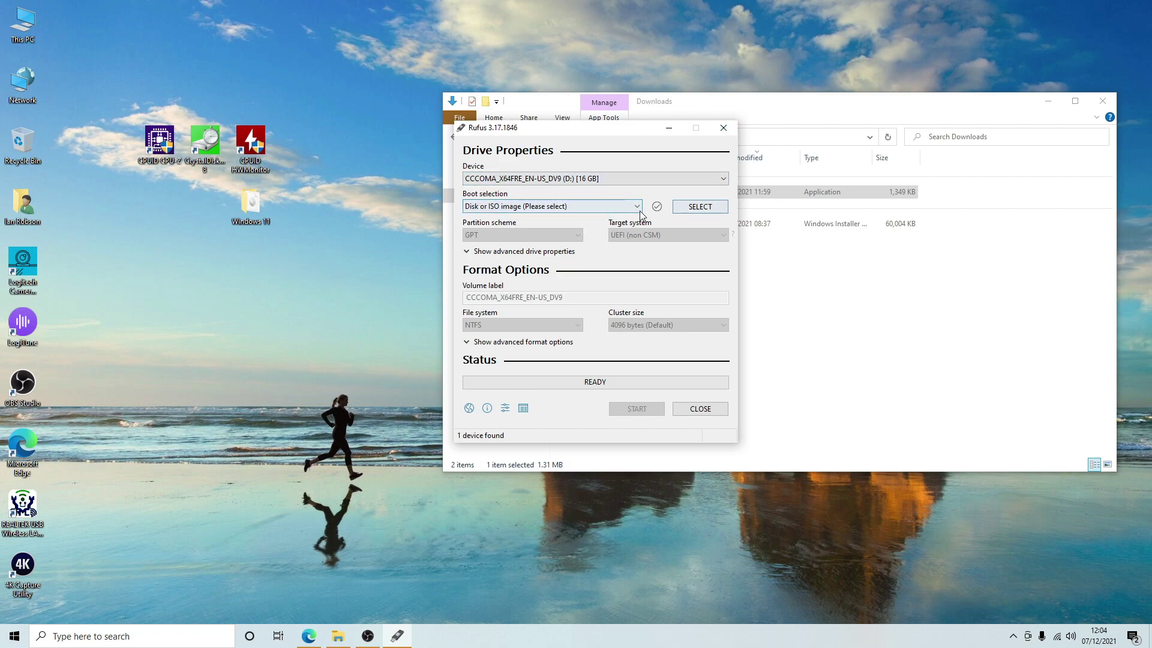
pyautogui.click(700, 207)
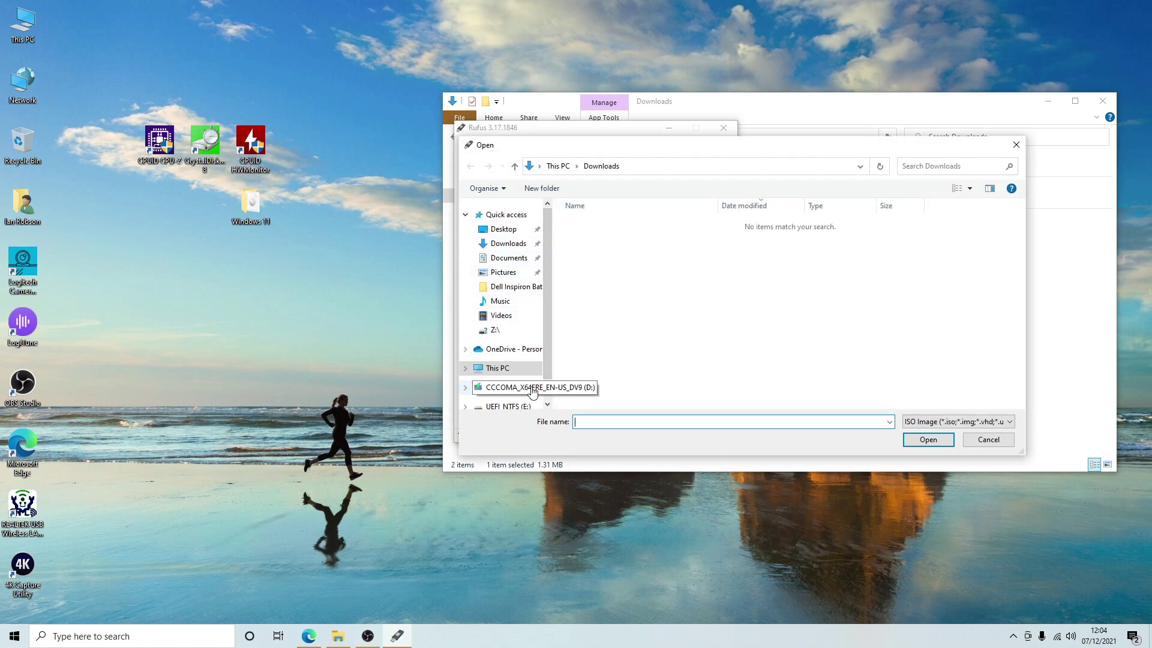
pyautogui.click(485, 234)
pyautogui.doubleClick(603, 223)
pyautogui.doubleClick(613, 225)
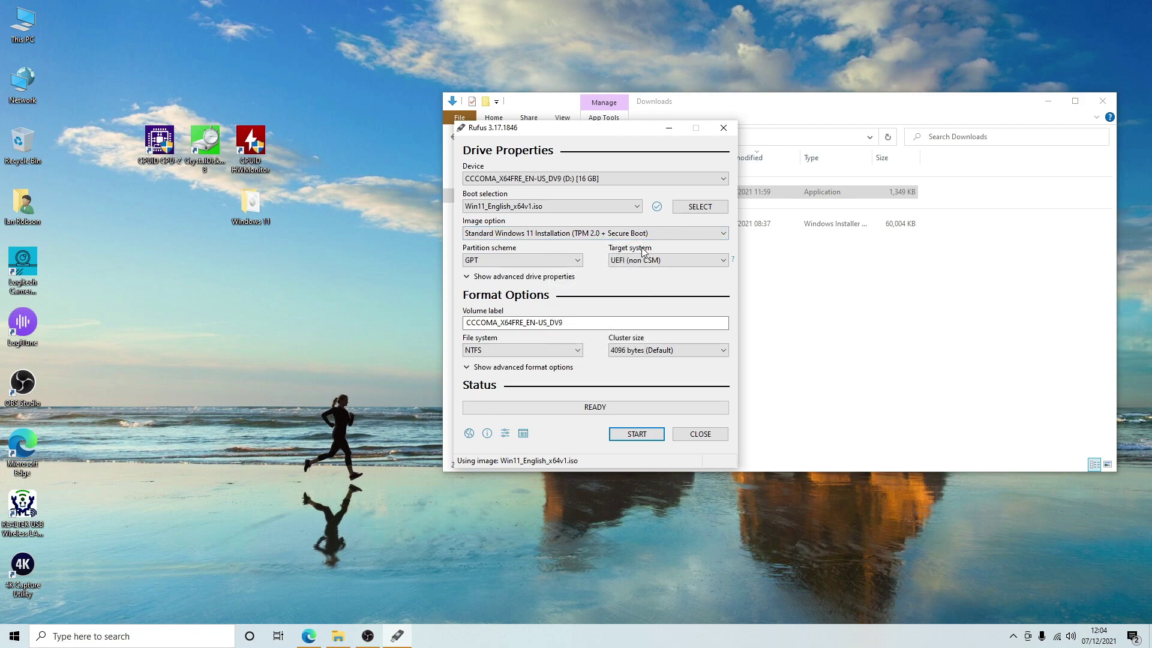
# - Choose the Extended Windows 11 Installation (no TPM / no Secure Boot) image option and write the USB drive, agreeing to erase its data
pyautogui.click(684, 232)
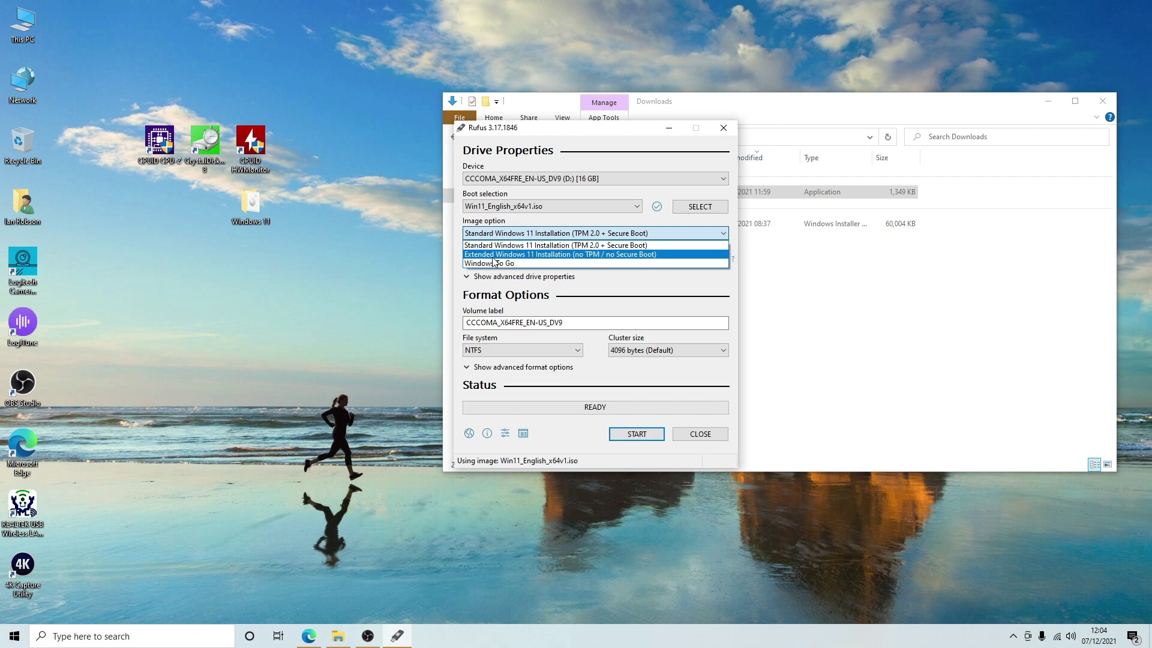
pyautogui.click(620, 257)
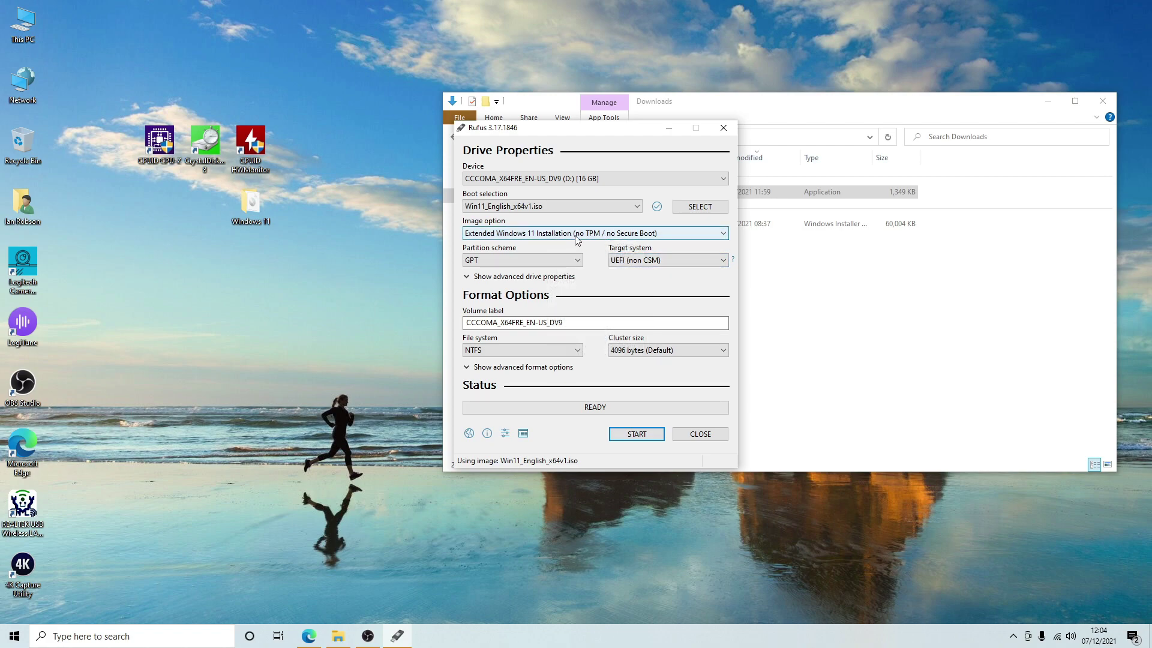
pyautogui.moveTo(604, 238)
pyautogui.click(637, 434)
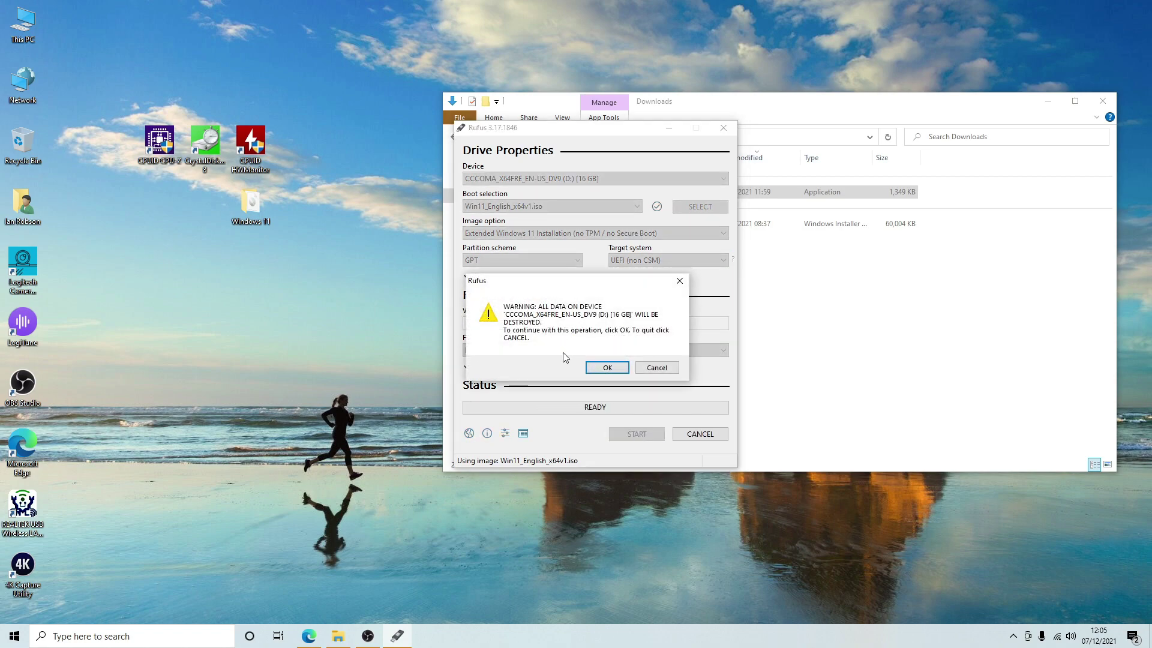
pyautogui.click(607, 368)
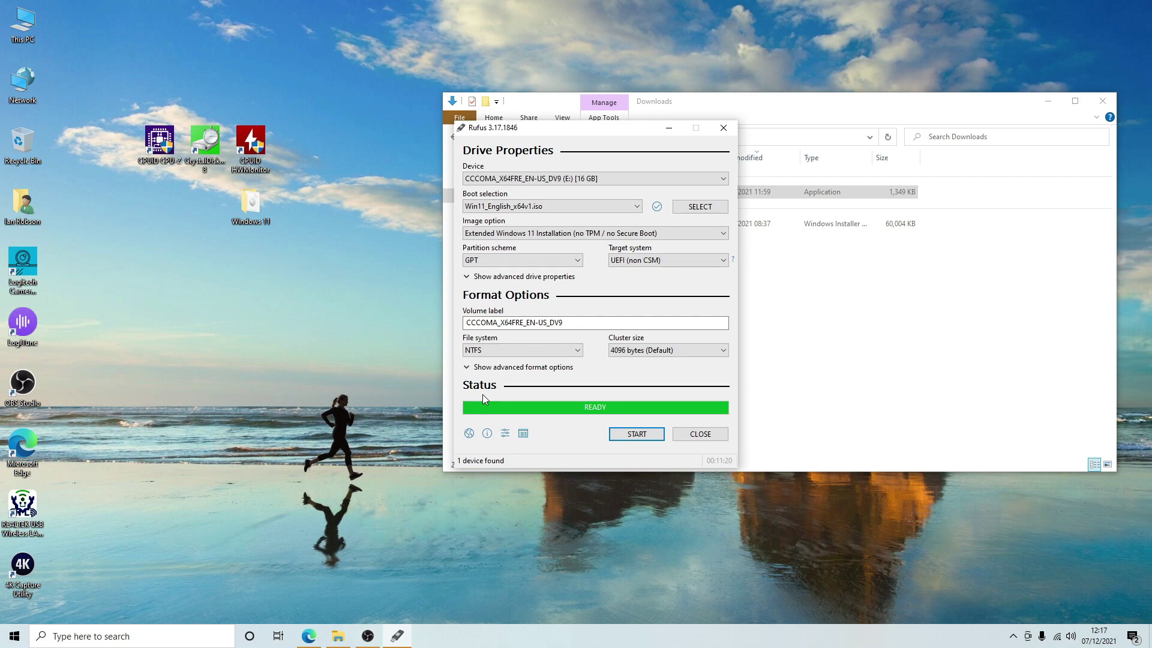
# - Close Rufus and safely eject the USB drive
pyautogui.click(706, 437)
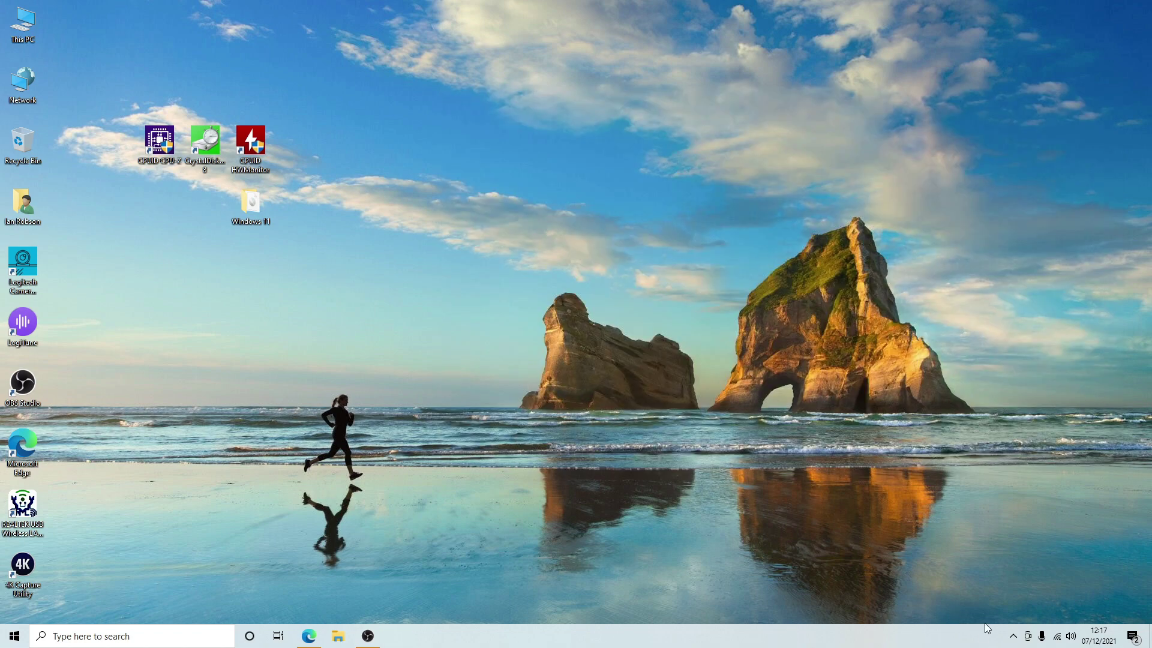
pyautogui.click(1012, 636)
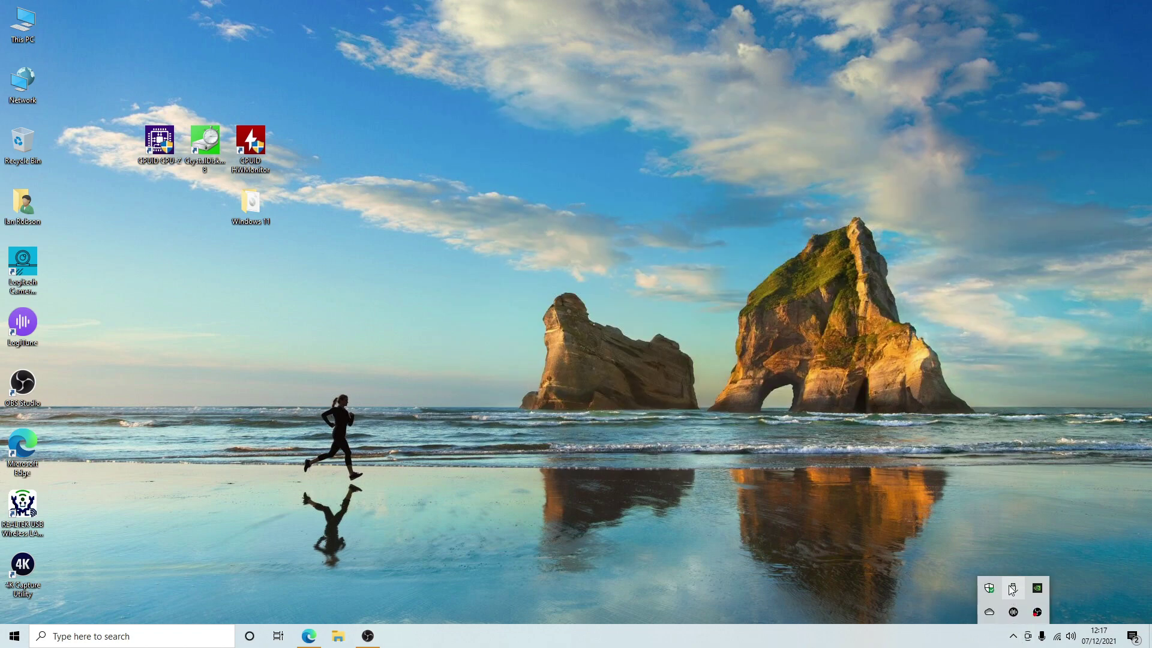
pyautogui.click(1011, 590)
pyautogui.click(996, 563)
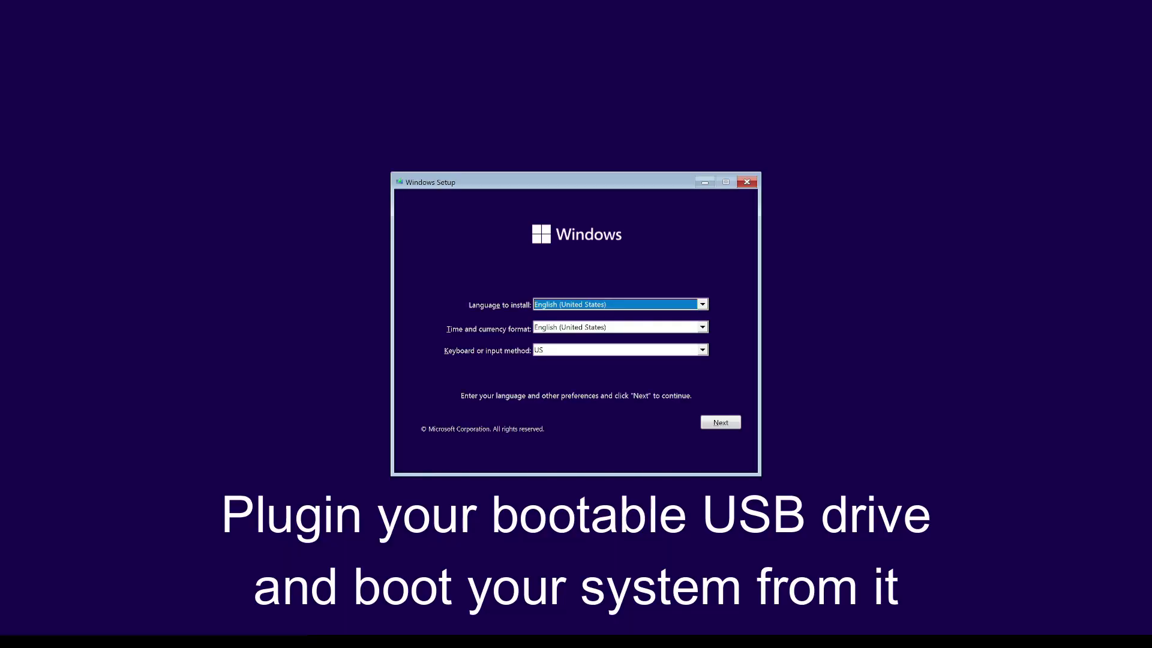
# - Set the time and currency format to English (United Kingdom), keep English (United States) as the install language and continue the setup
pyautogui.click(666, 329)
pyautogui.scroll(3, 668, 347)
pyautogui.click(673, 355)
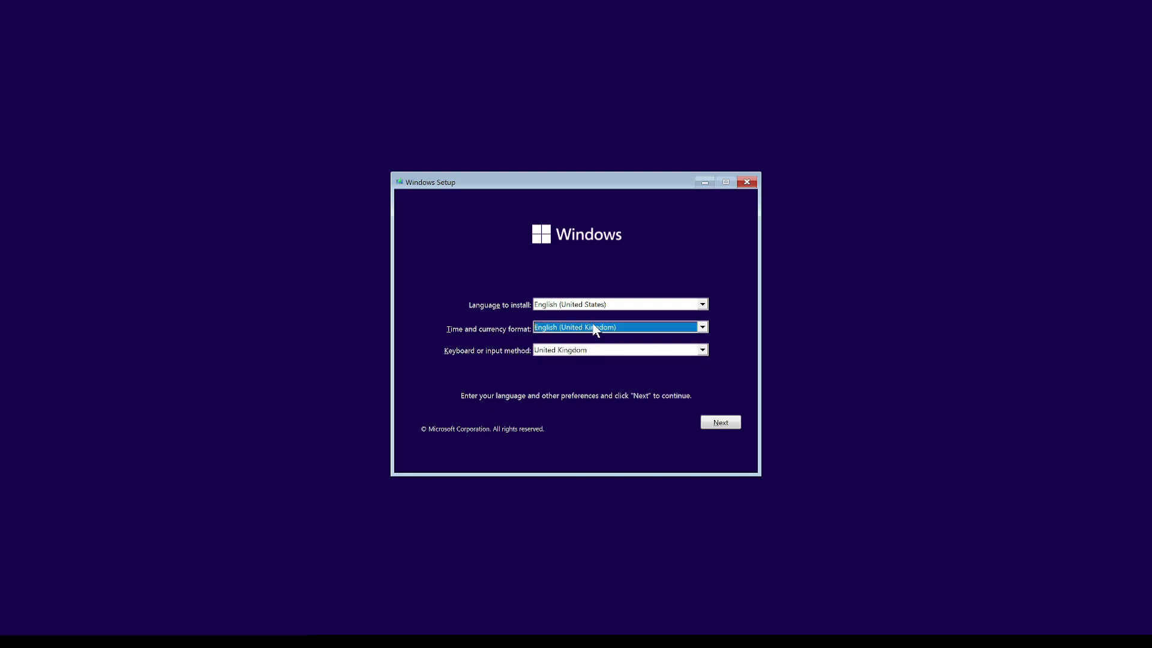
pyautogui.click(603, 306)
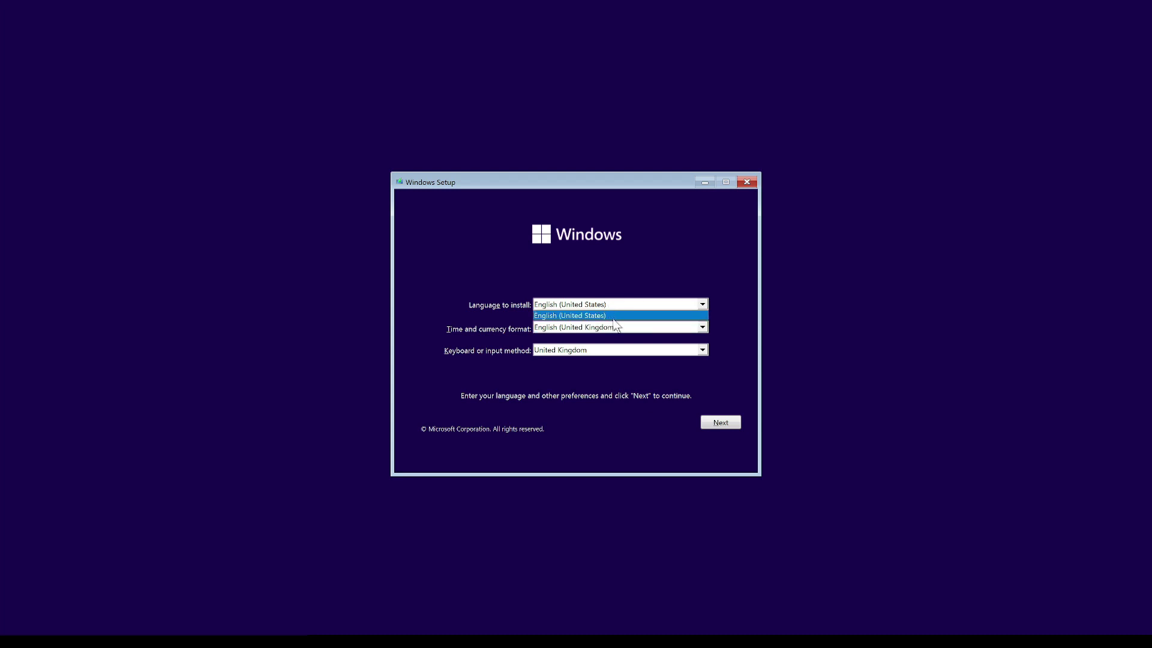
pyautogui.press('Tab')
pyautogui.click(720, 423)
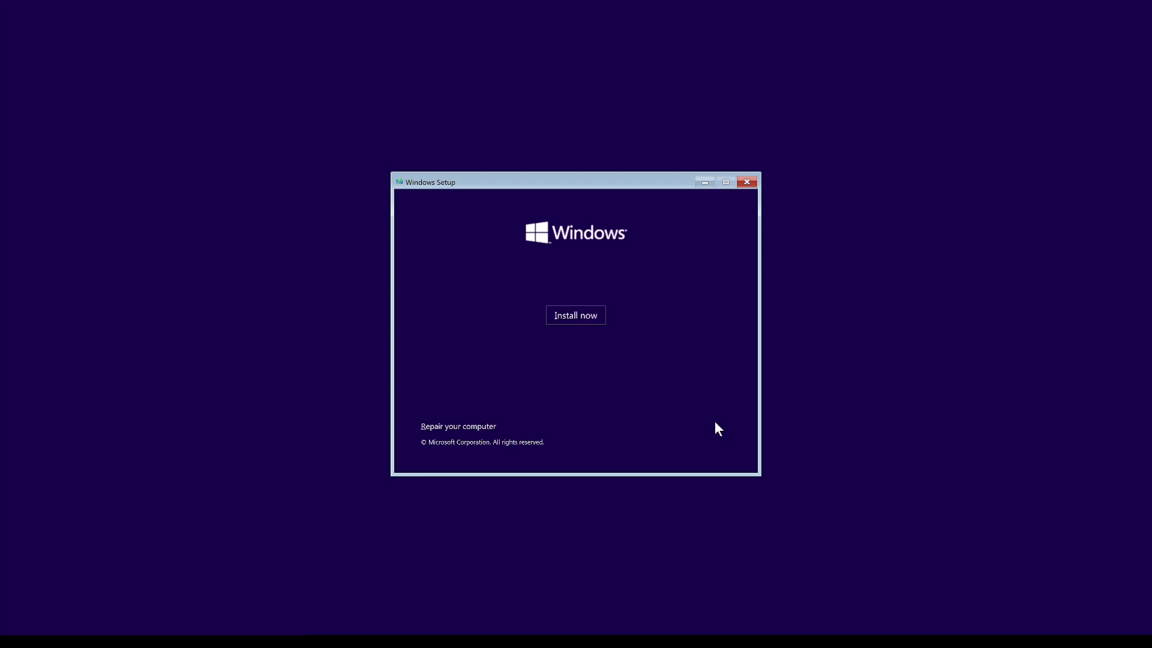
# - Start the Windows installation, accept the license terms and choose the Custom: Install Windows only (advanced) installation type
pyautogui.click(587, 316)
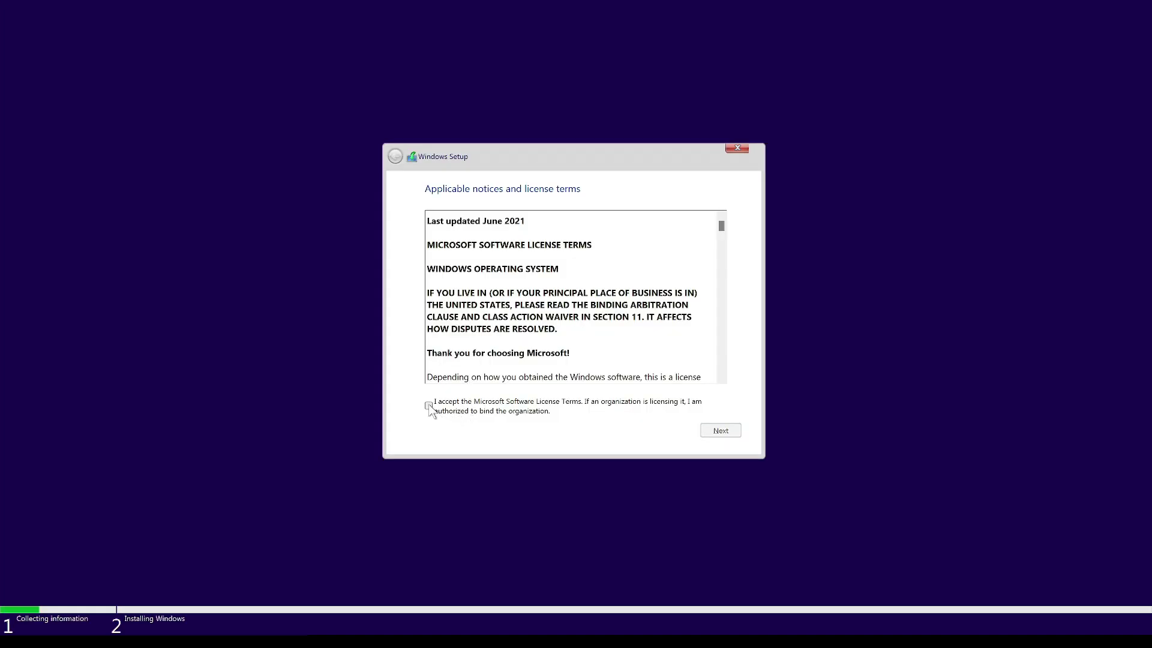
pyautogui.click(430, 405)
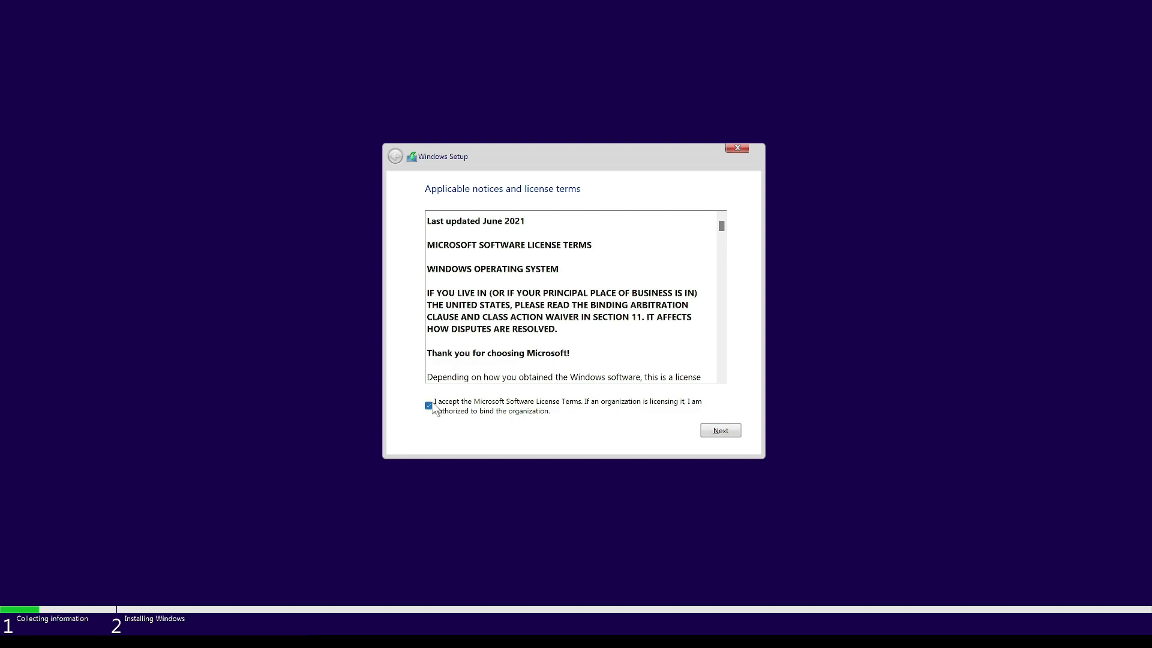
pyautogui.click(717, 430)
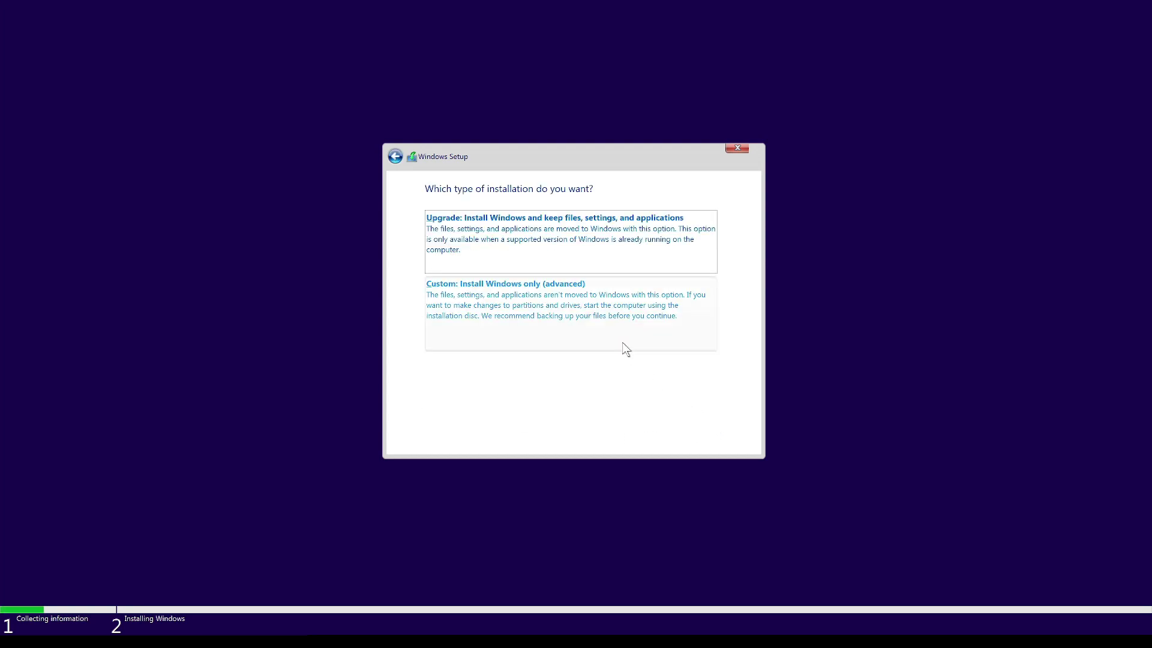
pyautogui.click(528, 299)
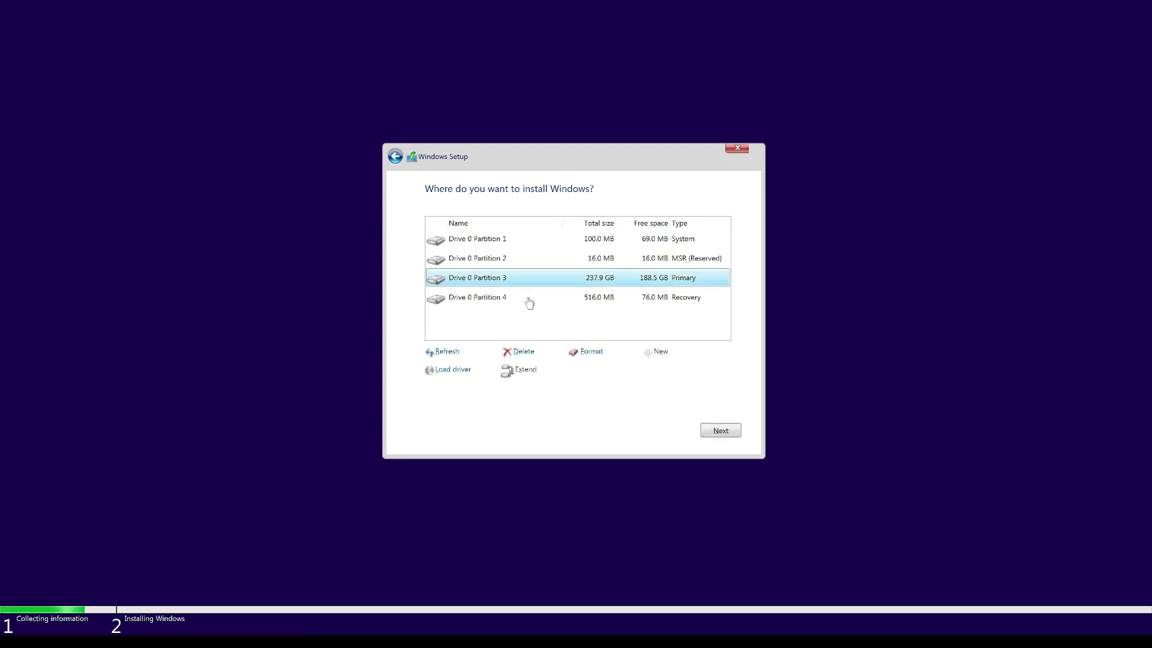
# - Delete all partitions on Drive 0 and install Windows on its unallocated space
pyautogui.click(476, 300)
pyautogui.click(518, 353)
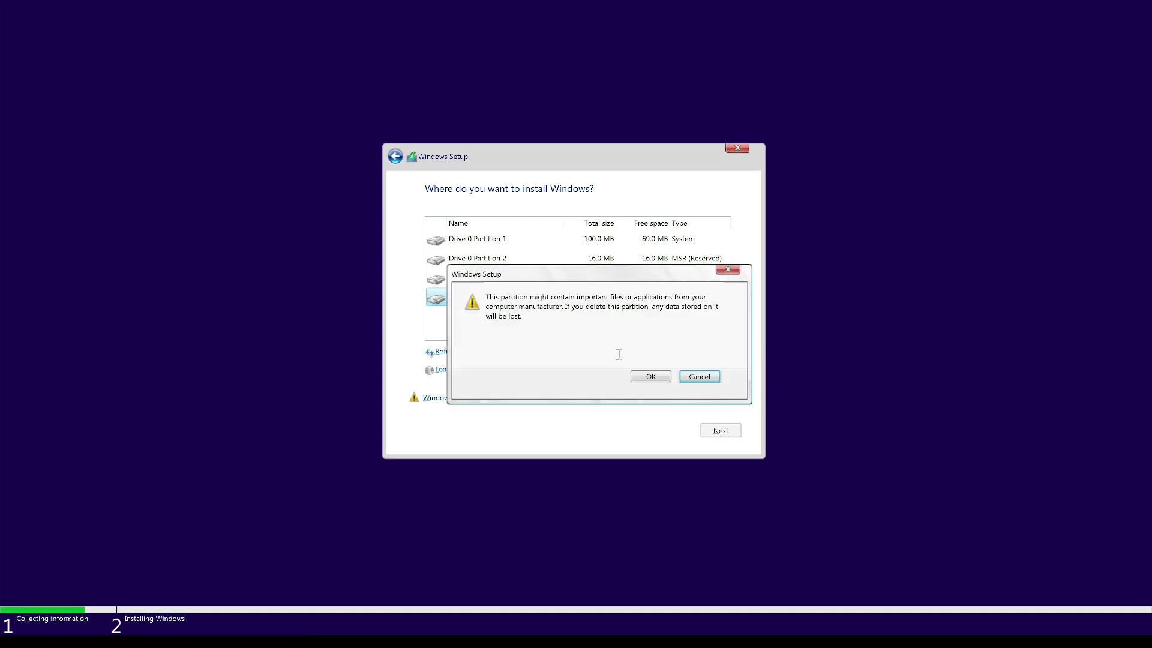
pyautogui.click(652, 377)
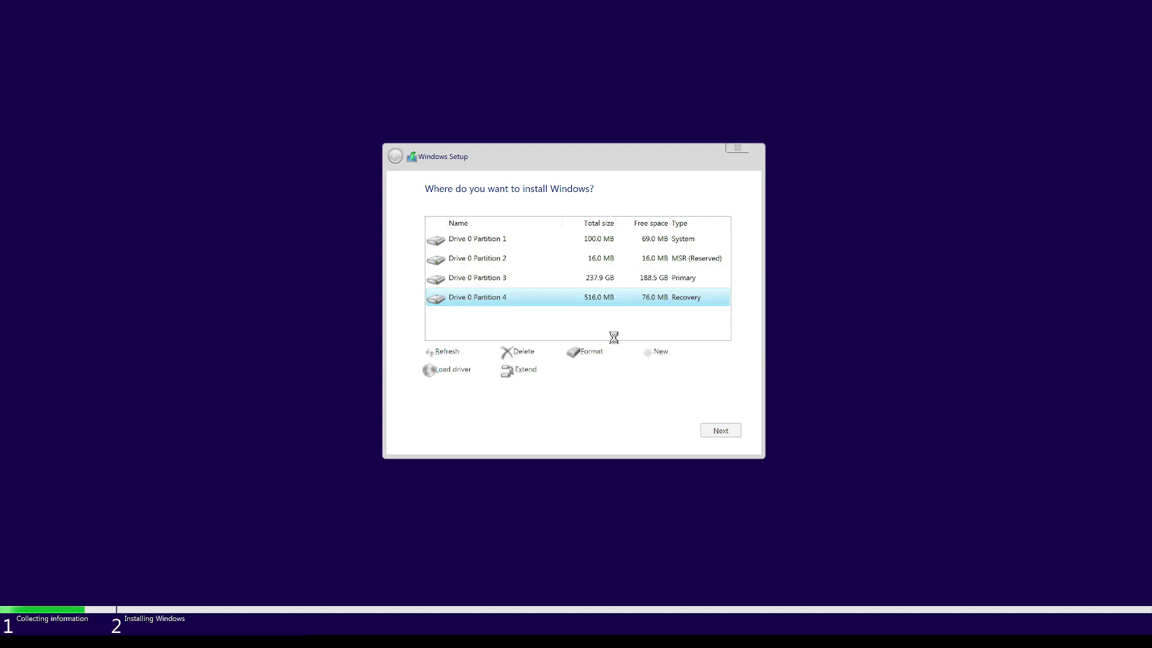
pyautogui.click(502, 279)
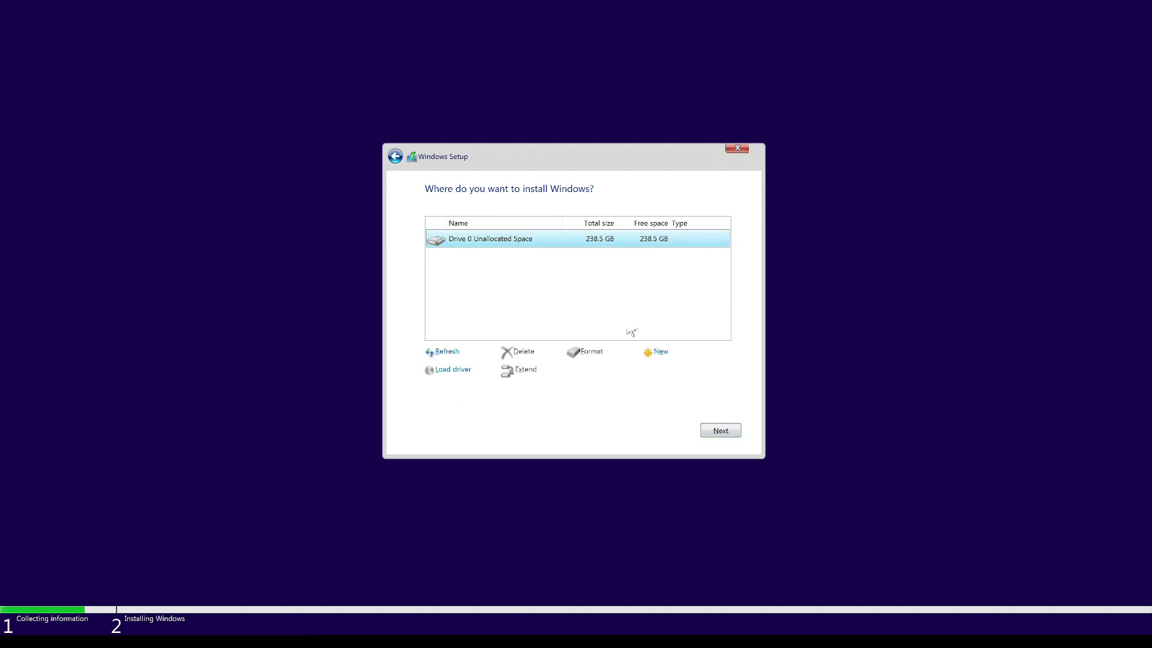
pyautogui.click(723, 429)
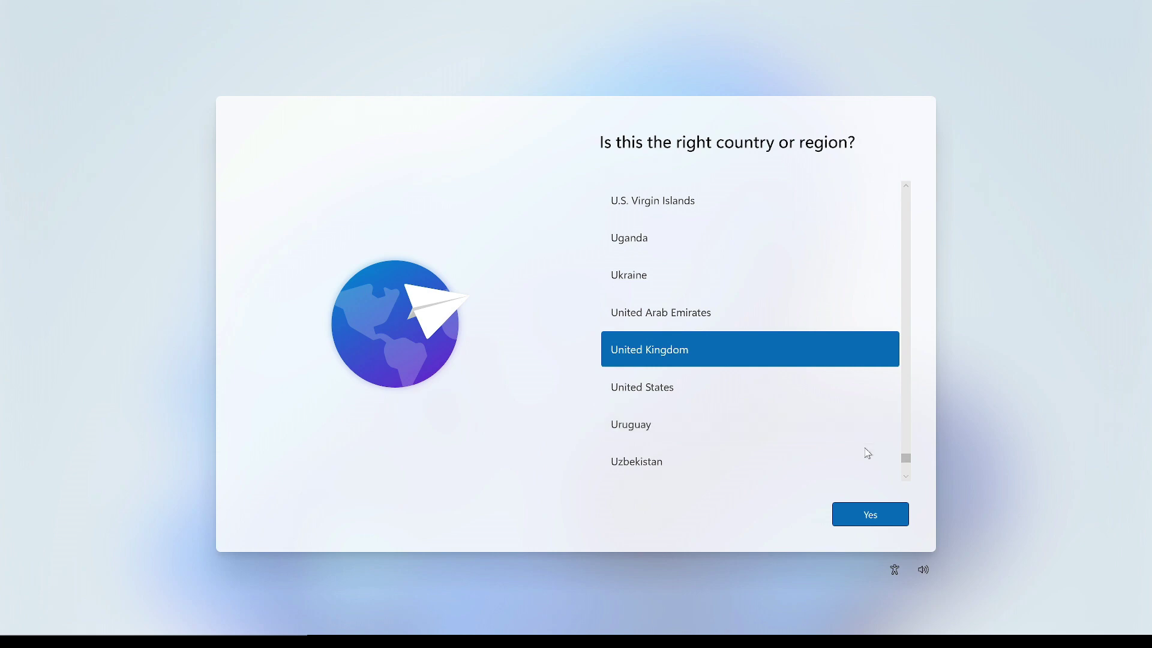
# - Confirm United Kingdom as the region, choose the United Kingdom keyboard layout and skip adding a second layout
pyautogui.click(850, 523)
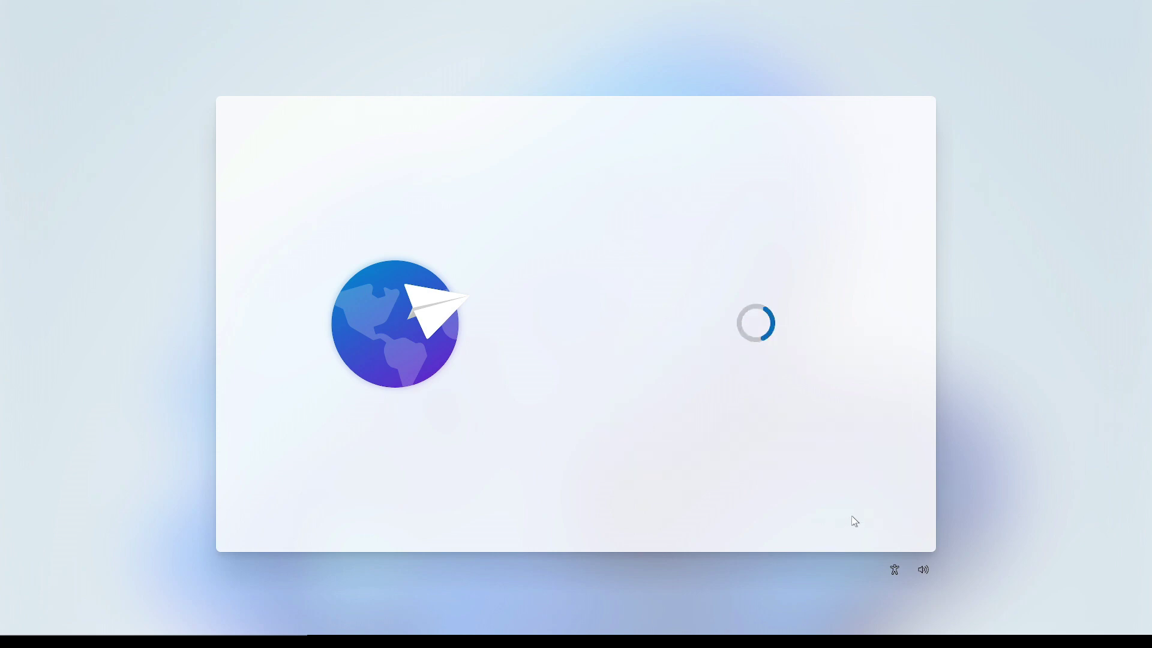
pyautogui.scroll(-2, 754, 317)
pyautogui.scroll(-1, 754, 318)
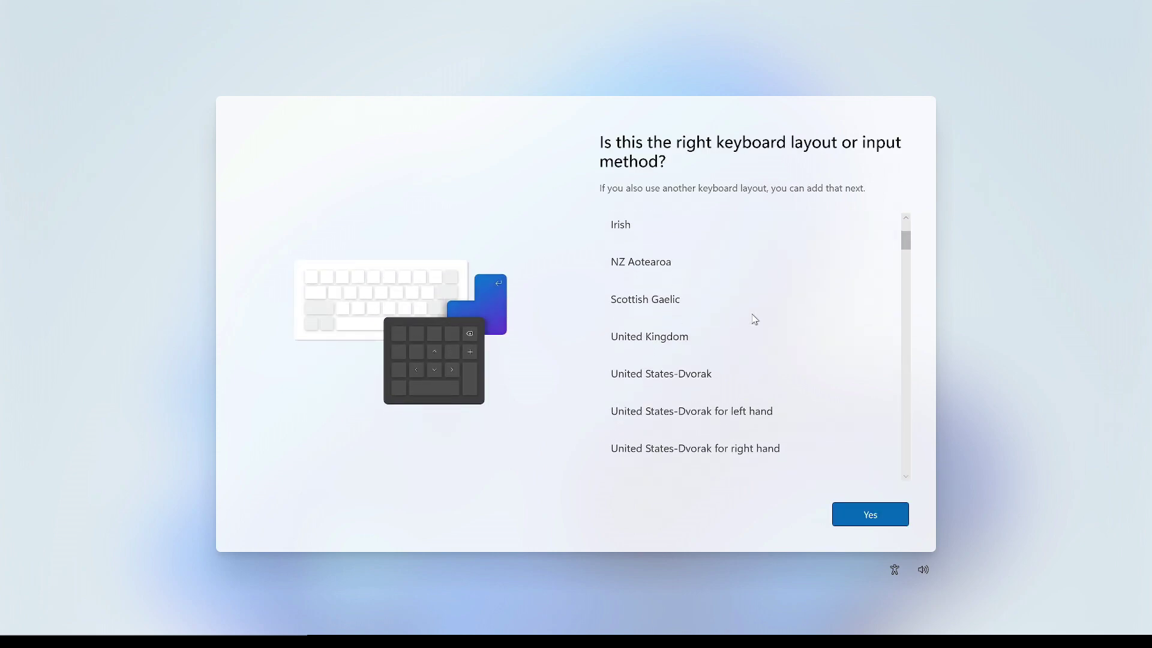
pyautogui.click(668, 337)
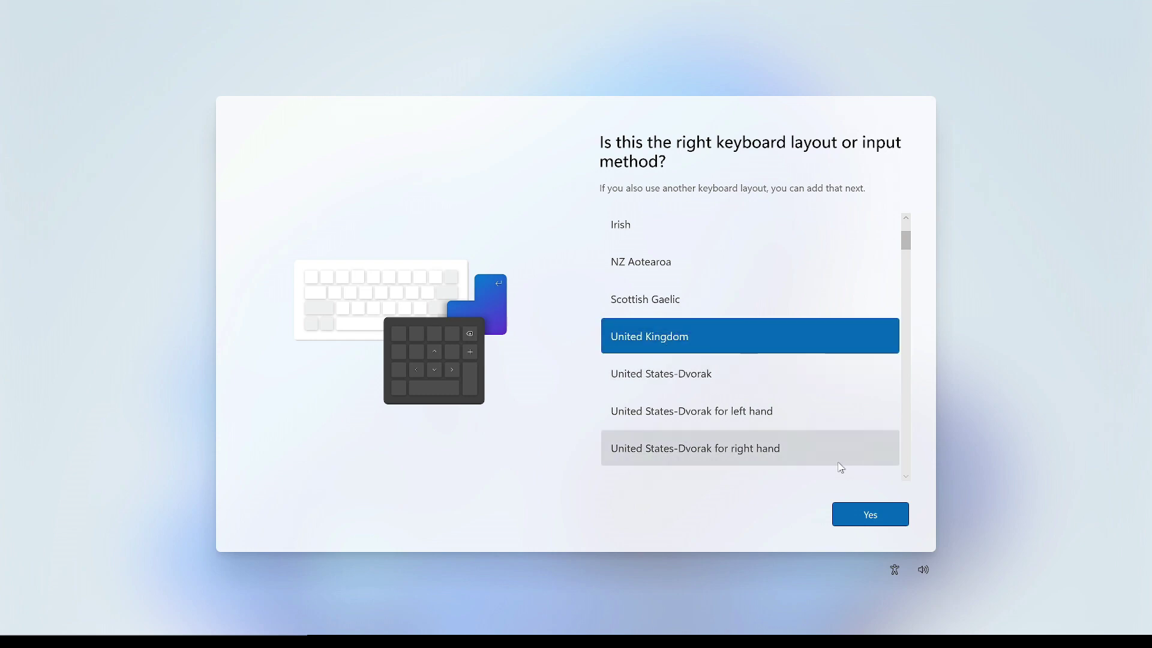
pyautogui.click(894, 511)
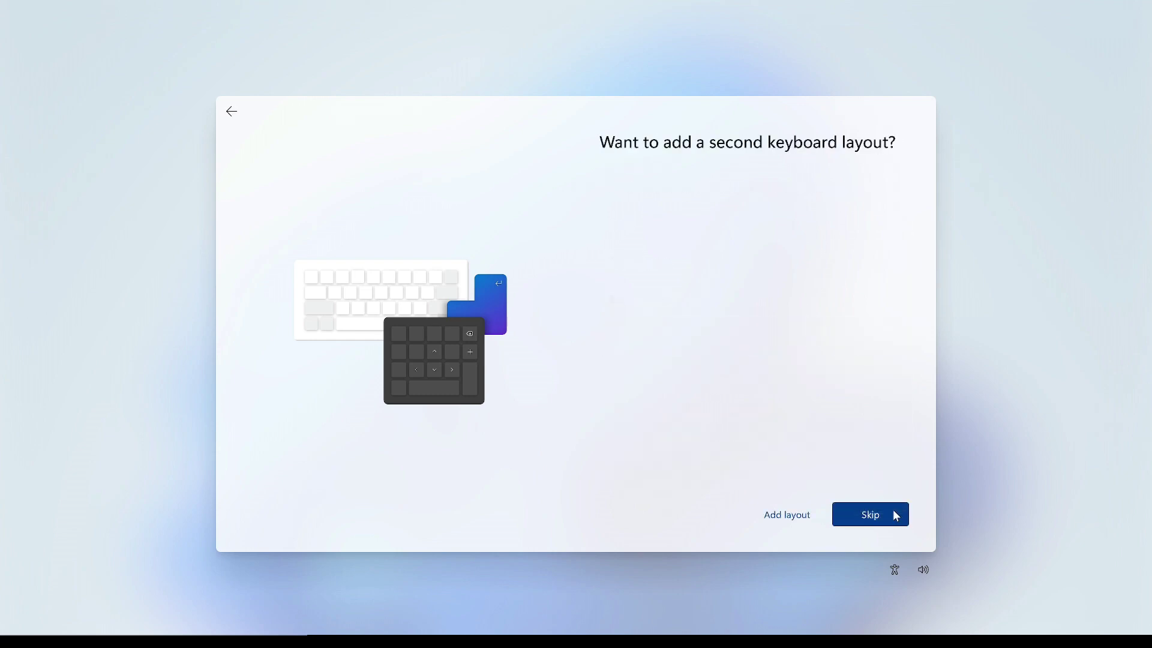
pyautogui.click(894, 513)
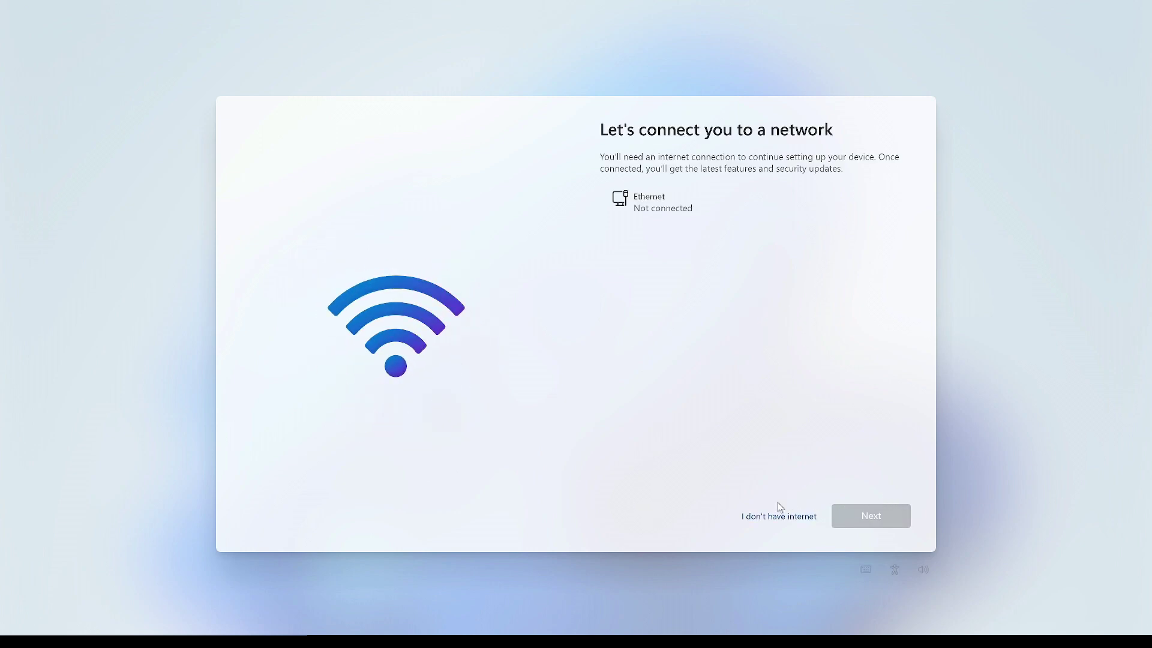
# - Continue with limited setup without internet and create a local account named Admin with a blank password
pyautogui.click(769, 521)
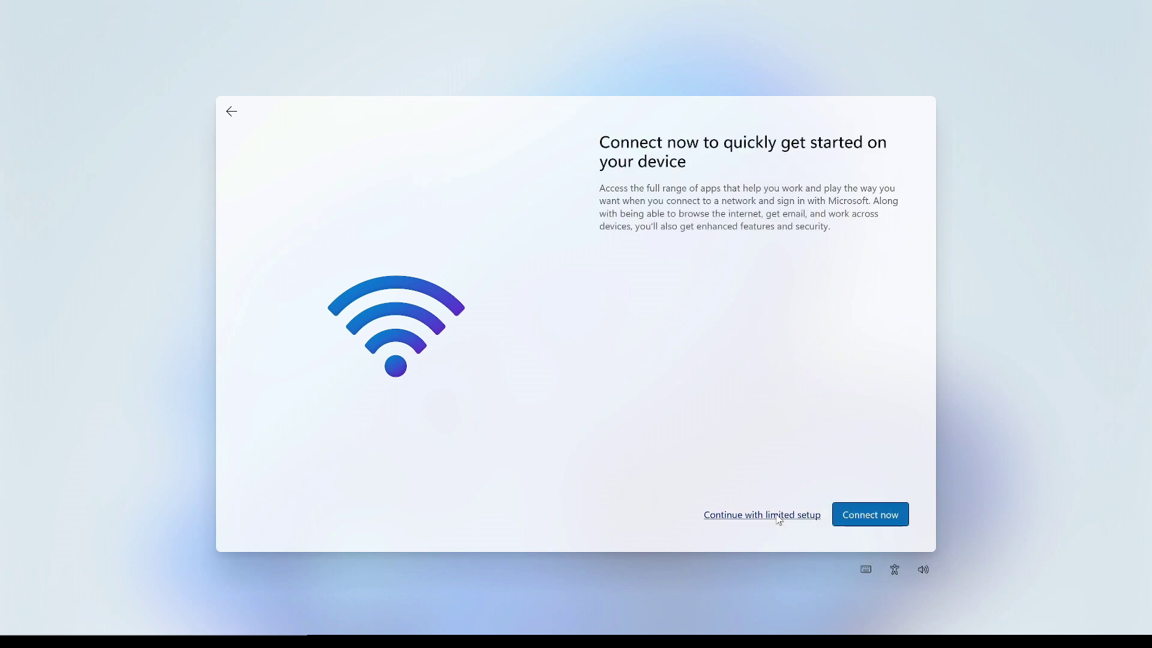
pyautogui.click(775, 515)
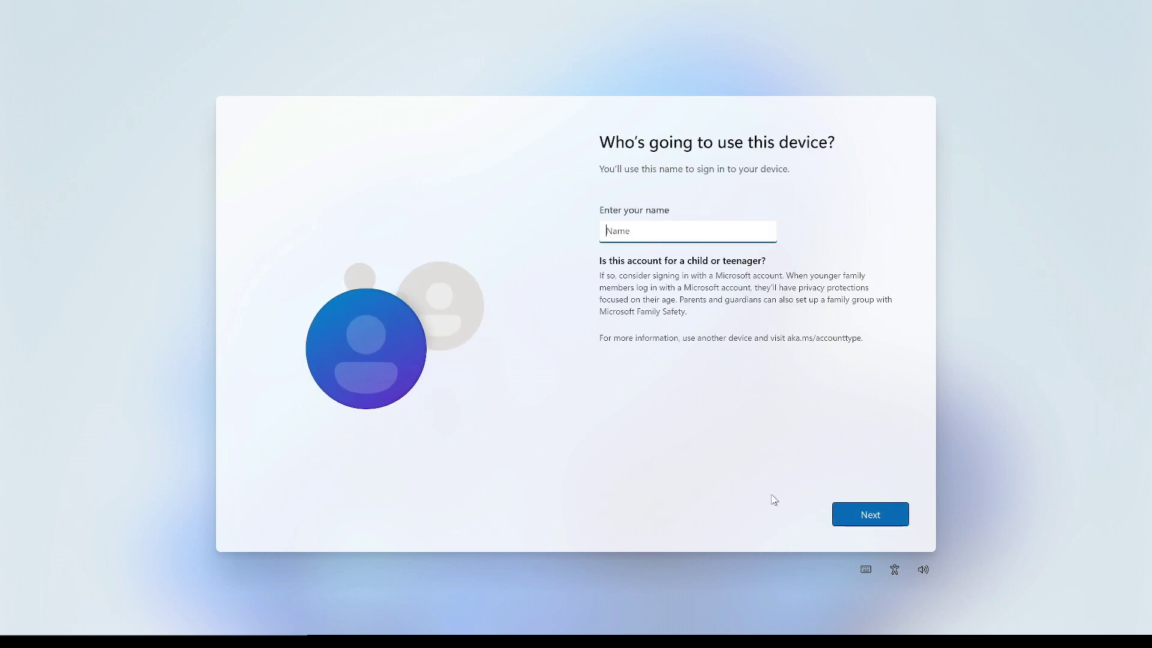
pyautogui.write('Admin')
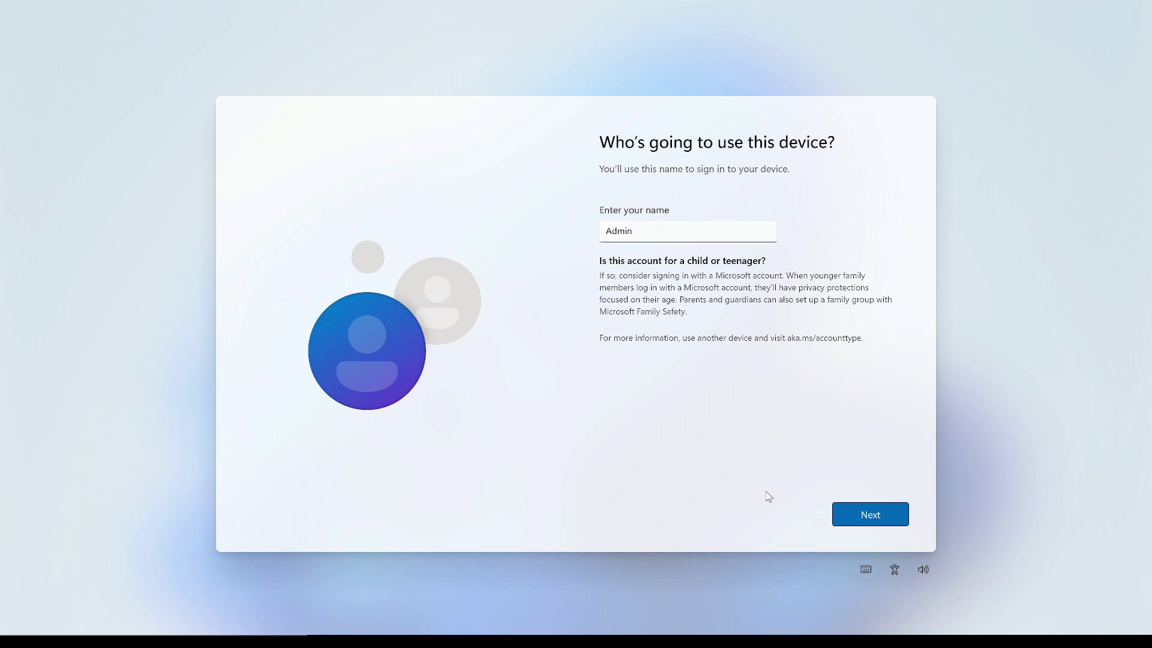
pyautogui.press('Return')
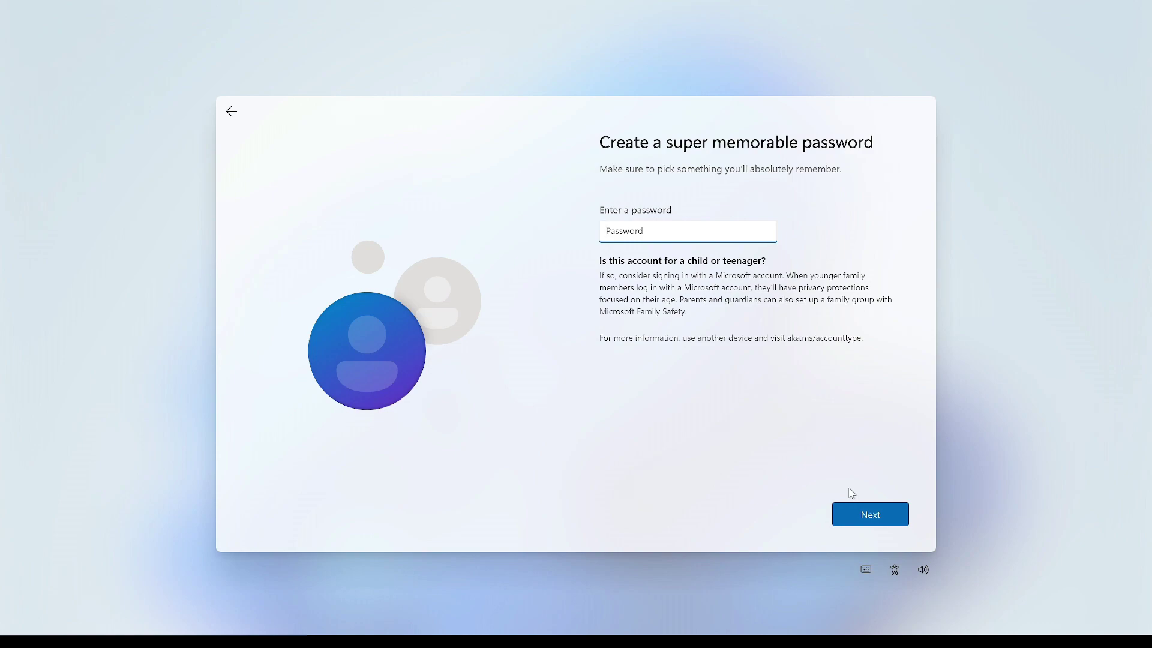
pyautogui.click(888, 521)
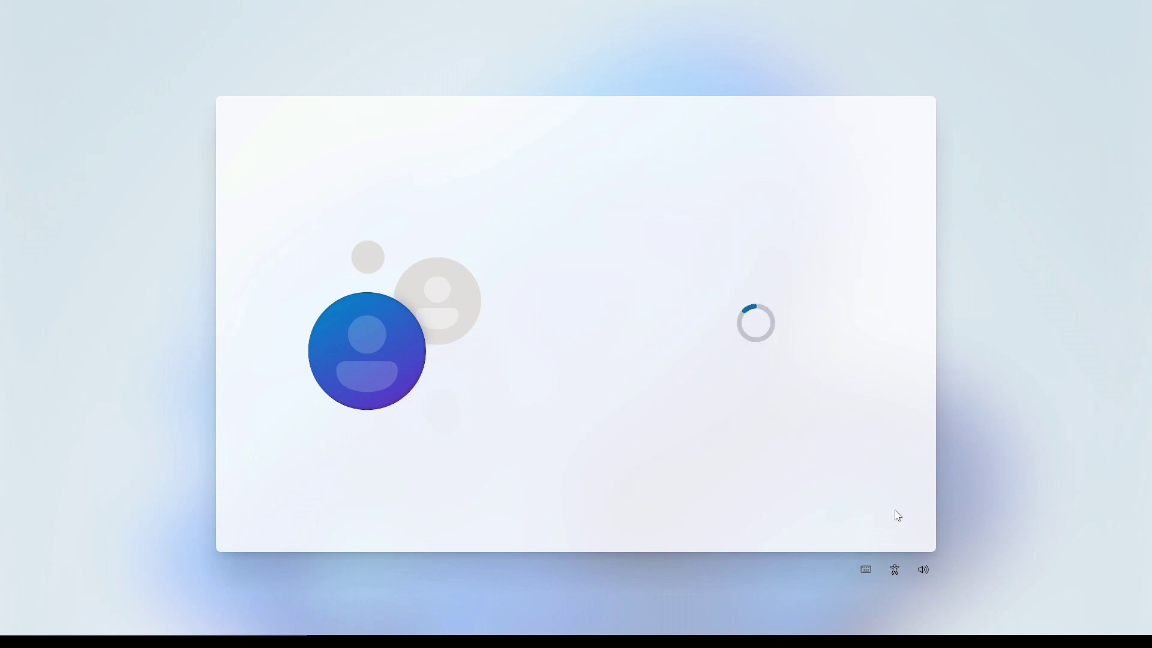
# - Allow Microsoft and apps to use the location, and decline Find my device
pyautogui.click(810, 272)
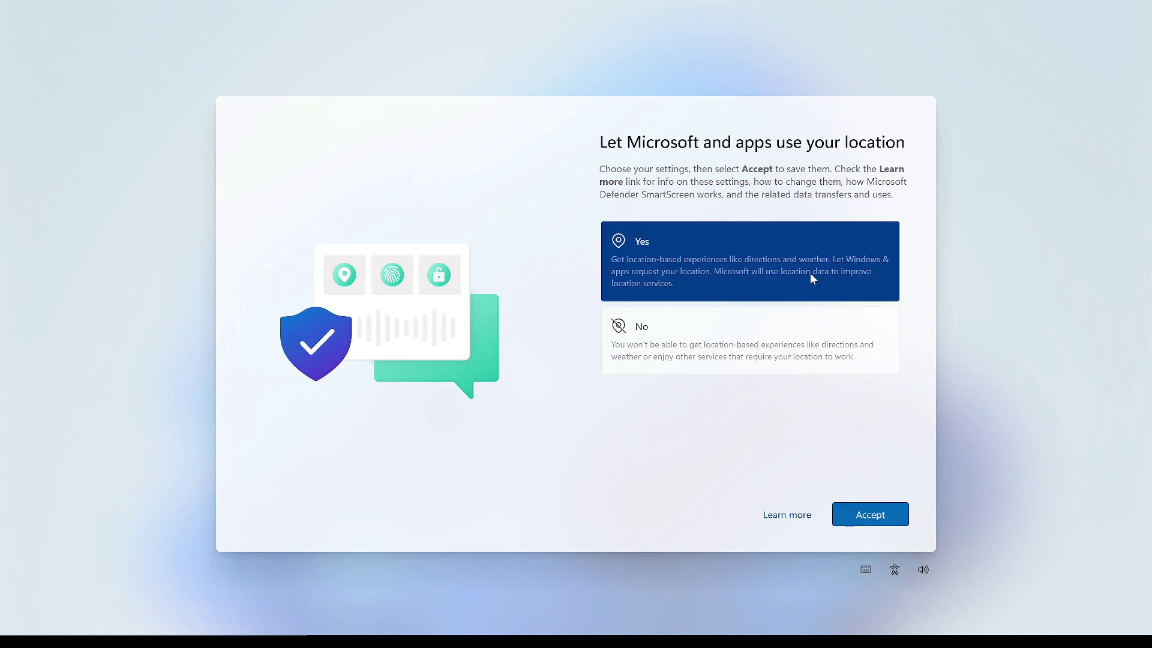
pyautogui.click(903, 519)
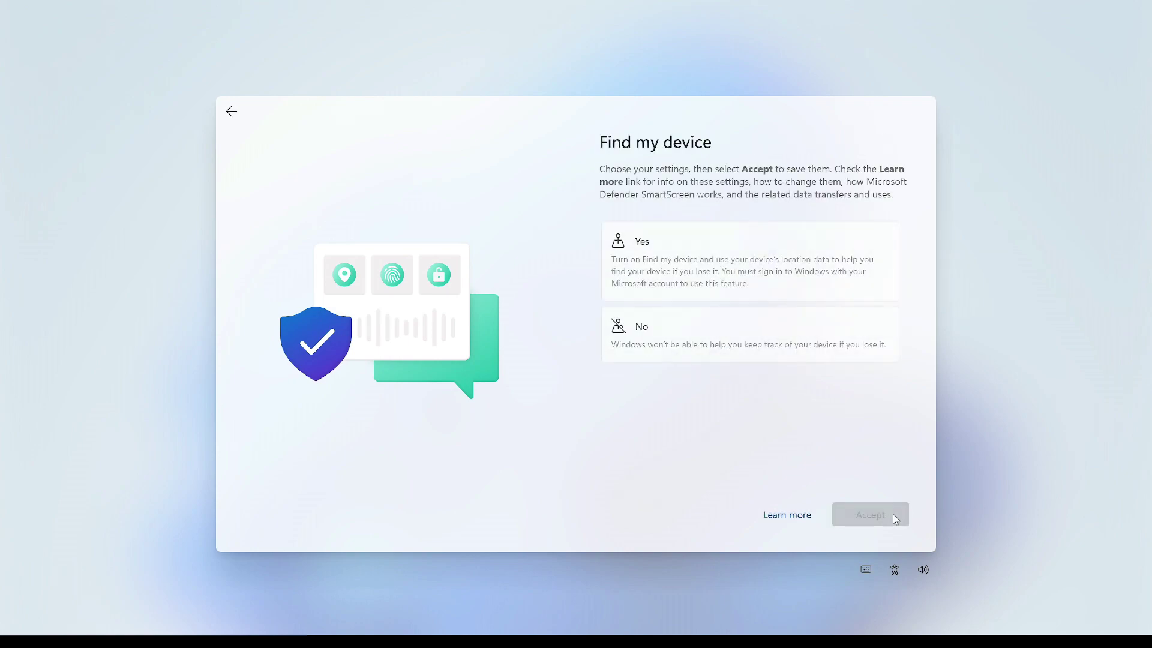
pyautogui.click(788, 324)
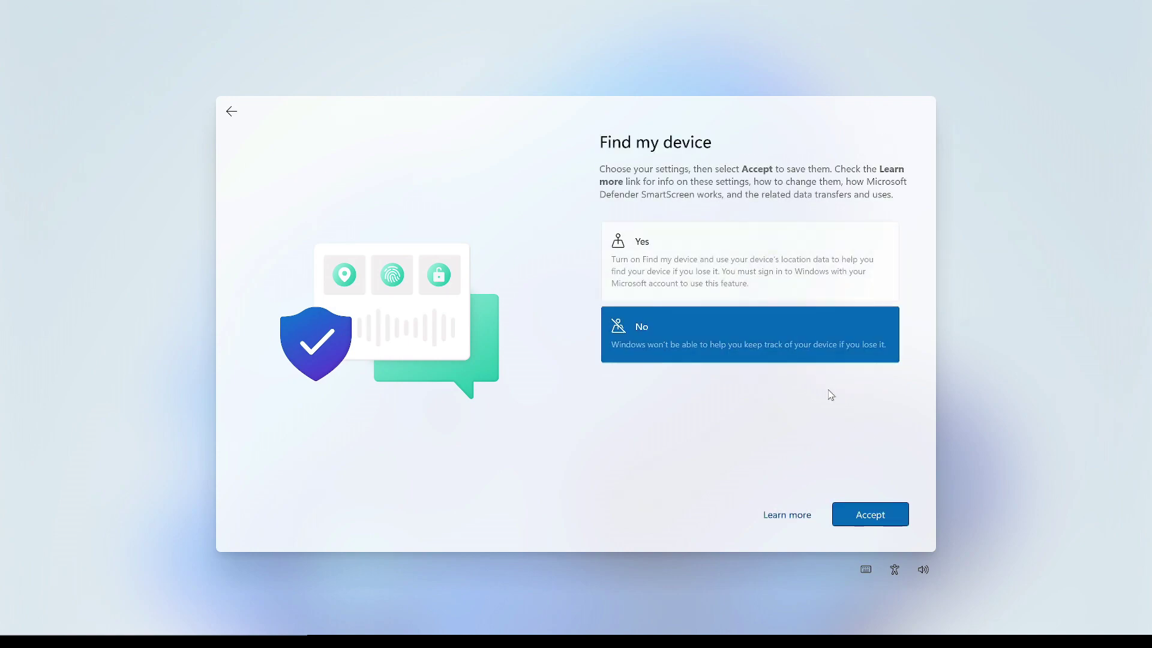
pyautogui.click(866, 515)
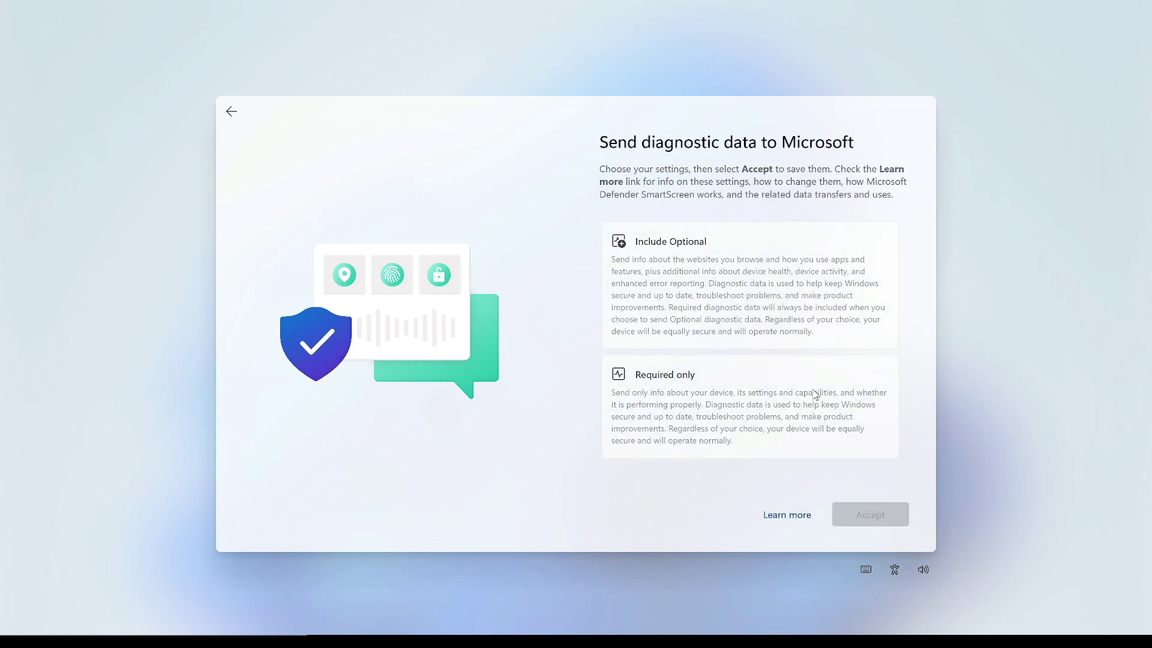
# - Send only required diagnostic data to Microsoft and decline sharing inking and typing data
pyautogui.click(785, 399)
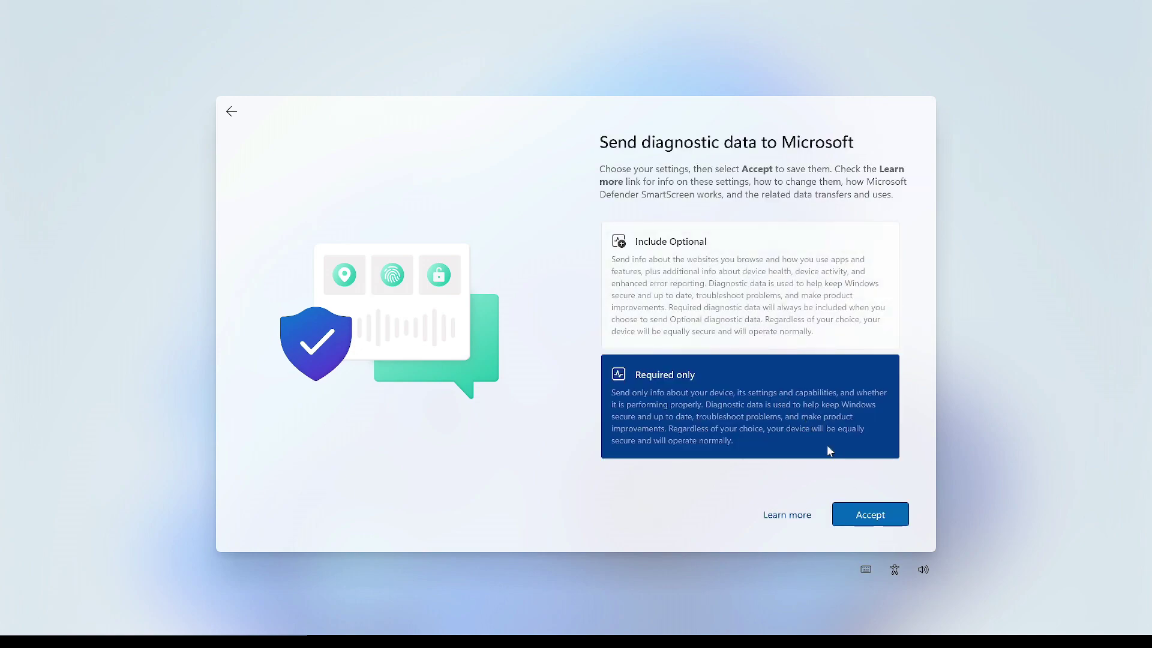
pyautogui.click(874, 518)
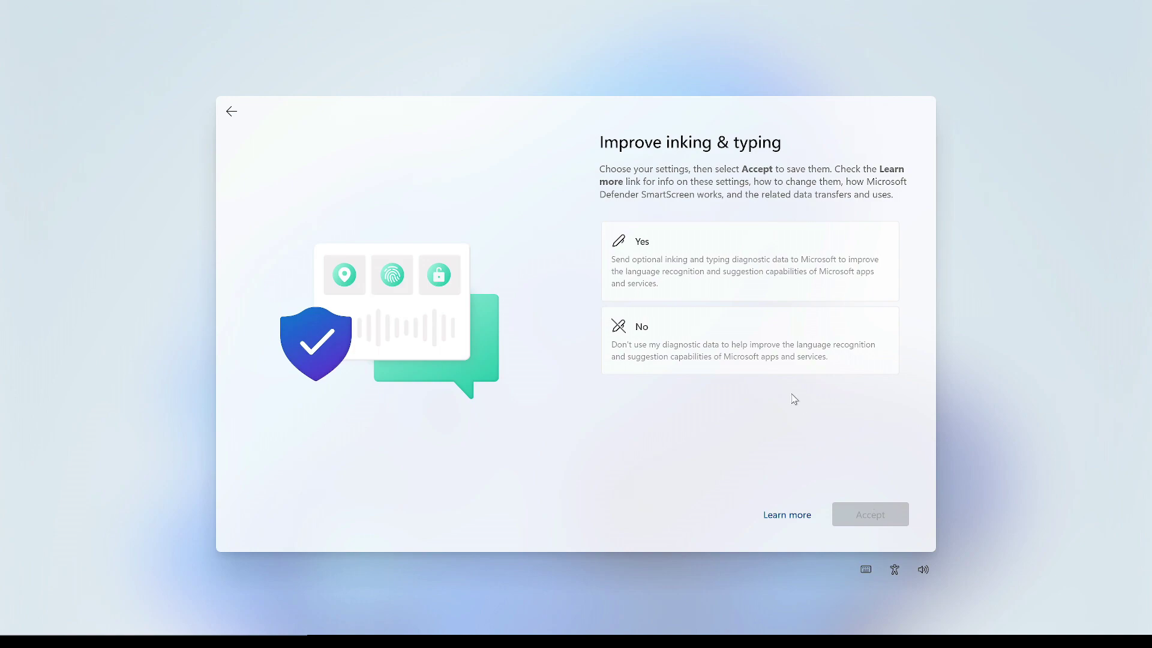
pyautogui.click(732, 356)
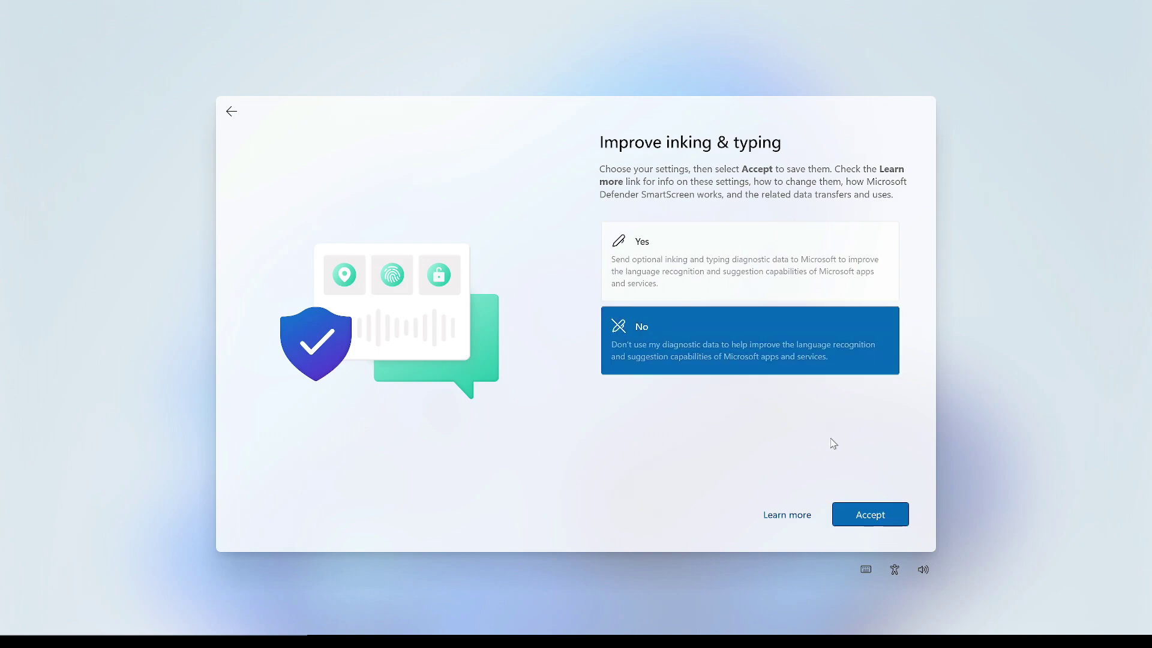
pyautogui.click(861, 524)
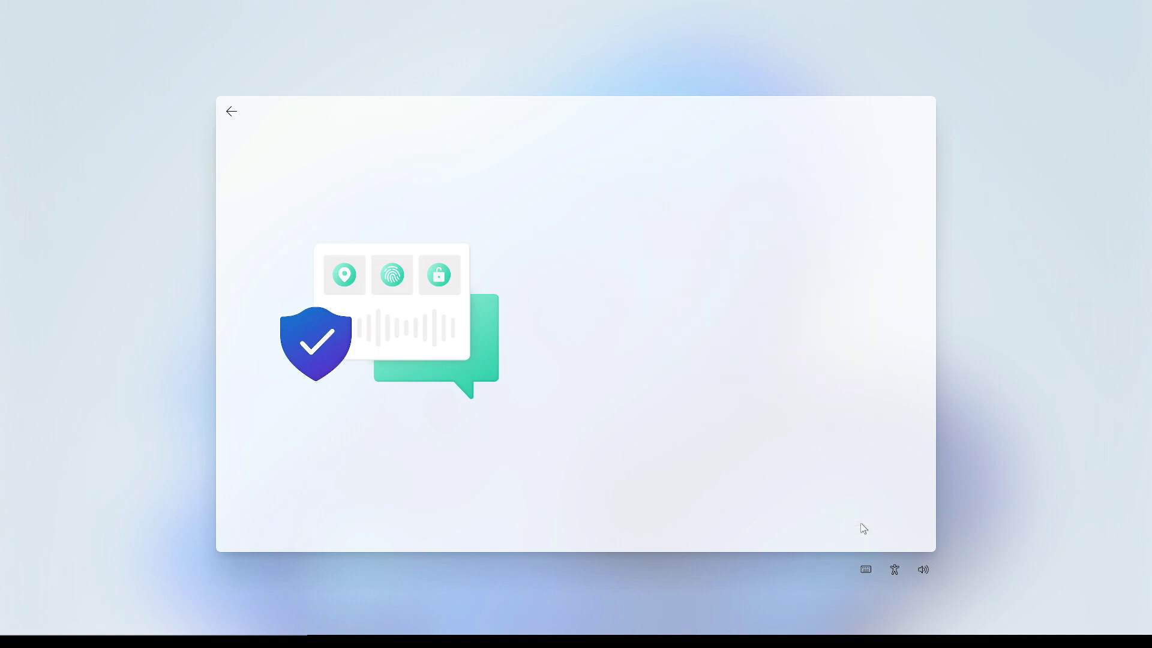
# - Allow tailored experiences with diagnostic data and let apps use the advertising ID
pyautogui.click(739, 278)
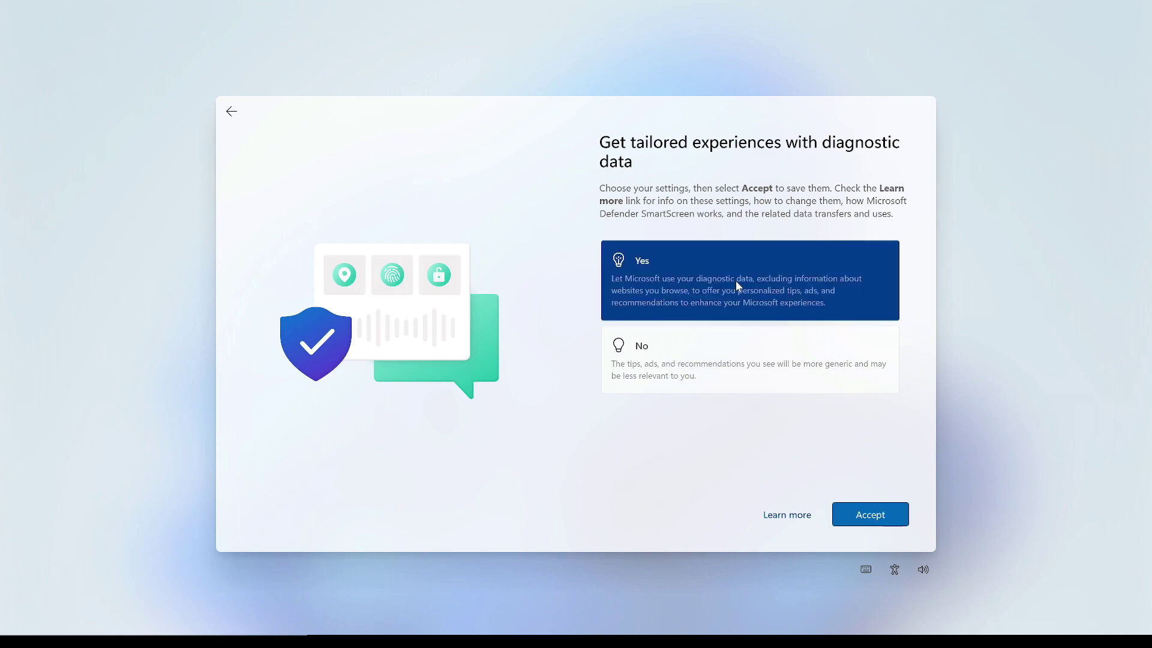
pyautogui.click(859, 526)
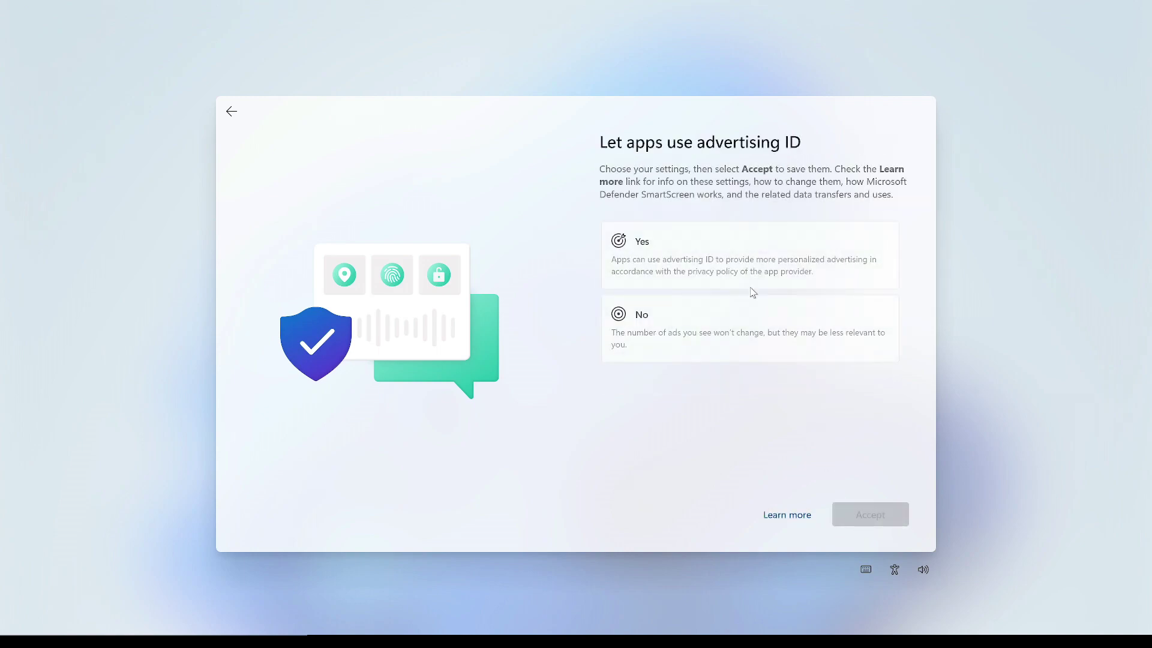
pyautogui.click(733, 243)
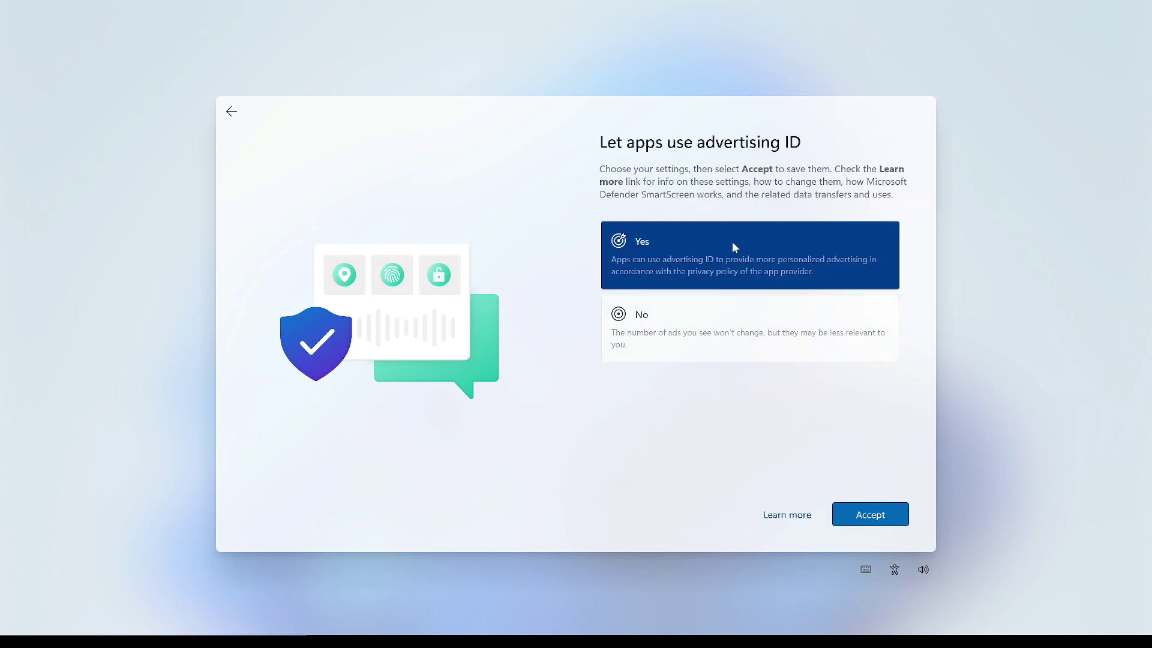
pyautogui.click(869, 520)
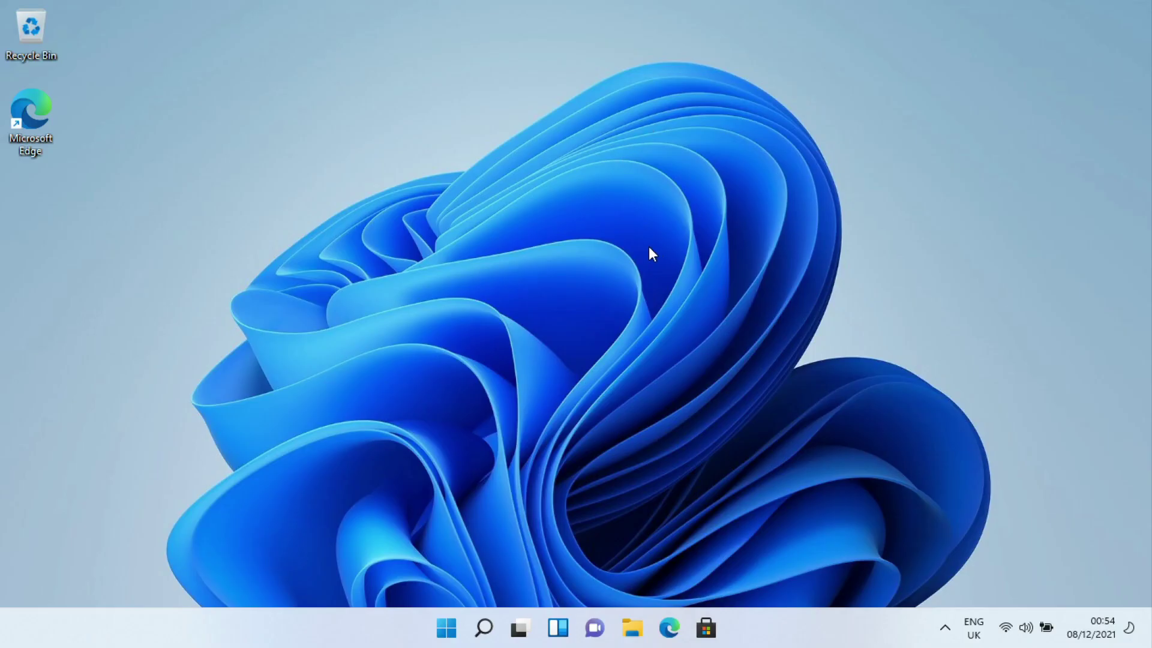
# - Install the available updates in Windows Update and retry the failed ones
pyautogui.click(446, 628)
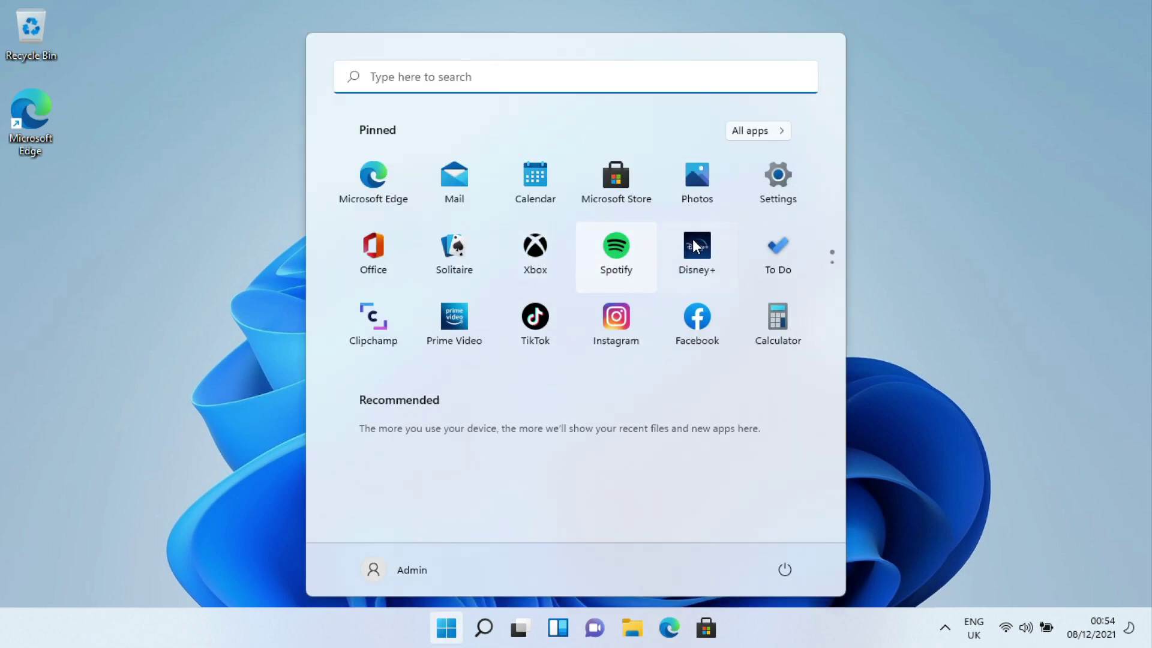
pyautogui.click(786, 189)
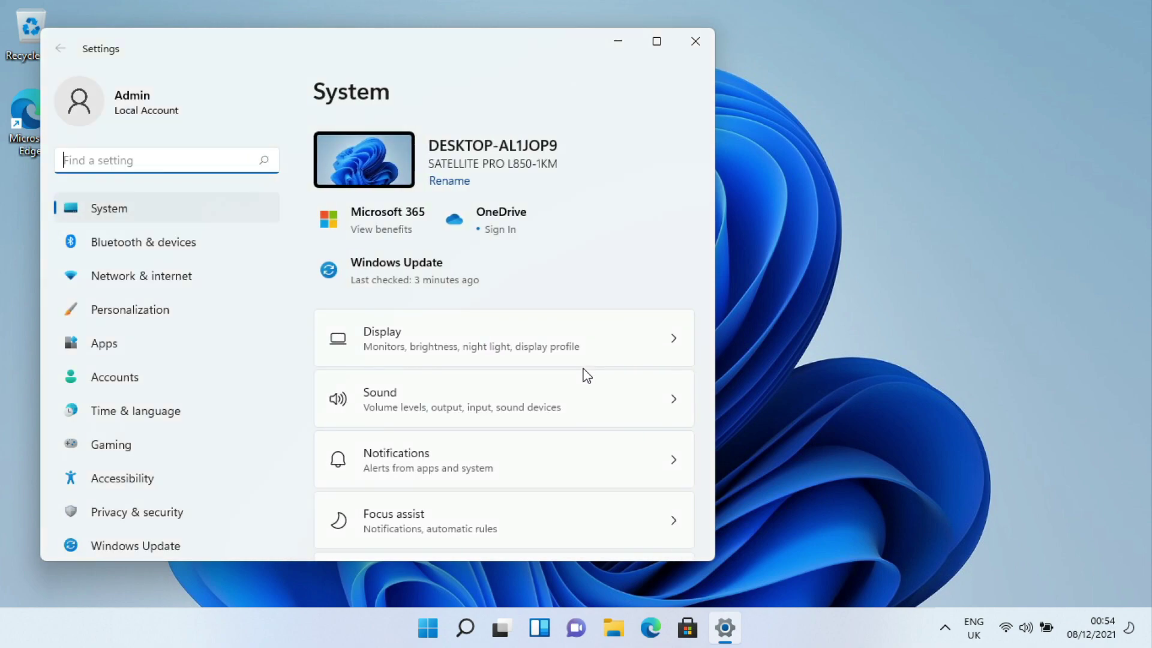
pyautogui.click(190, 552)
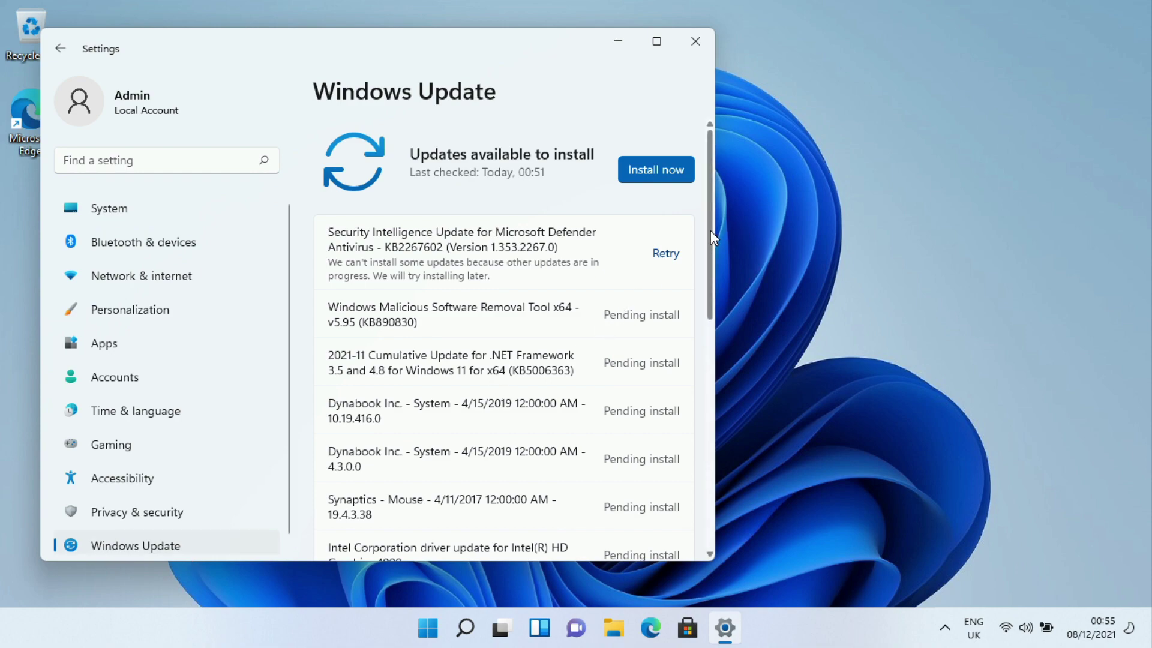
pyautogui.moveTo(710, 239)
pyautogui.mouseDown()
pyautogui.moveTo(710, 315)
pyautogui.moveTo(711, 239)
pyautogui.mouseUp()
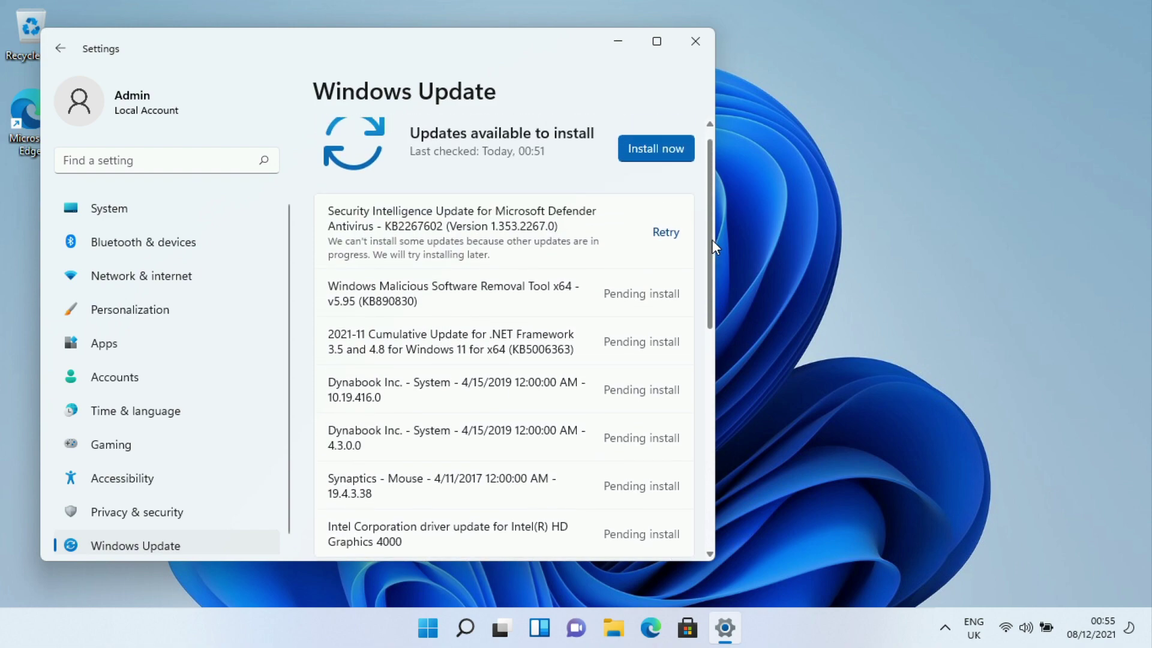
pyautogui.click(655, 150)
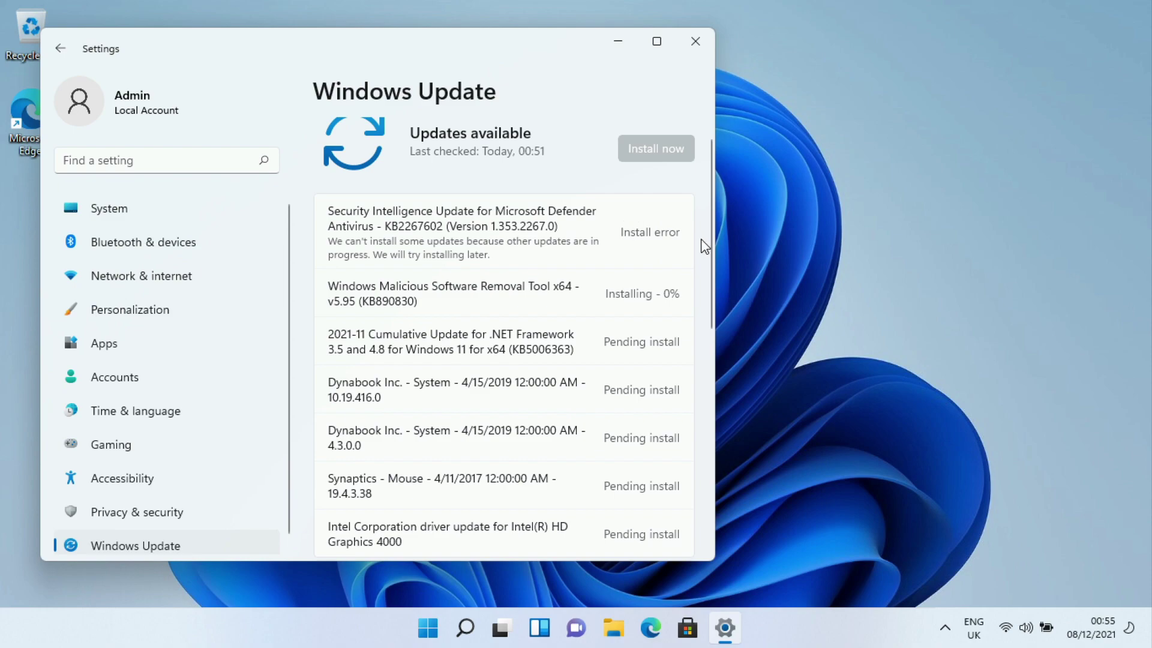
pyautogui.moveTo(711, 242)
pyautogui.mouseDown()
pyautogui.moveTo(709, 295)
pyautogui.moveTo(709, 255)
pyautogui.mouseUp()
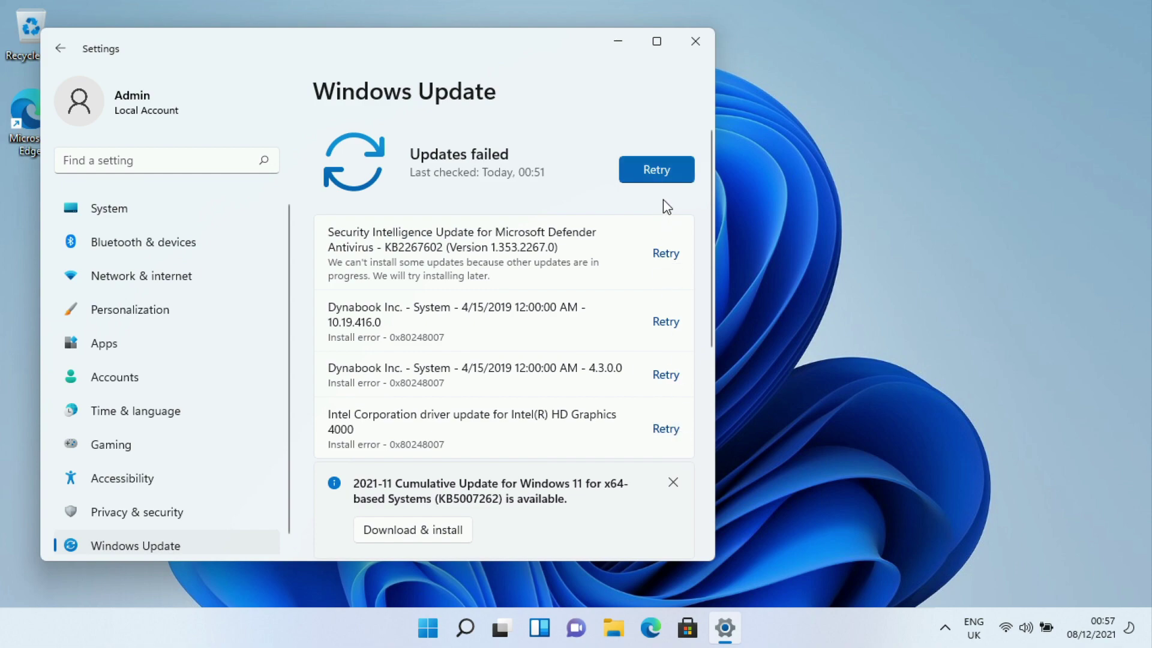
pyautogui.click(659, 171)
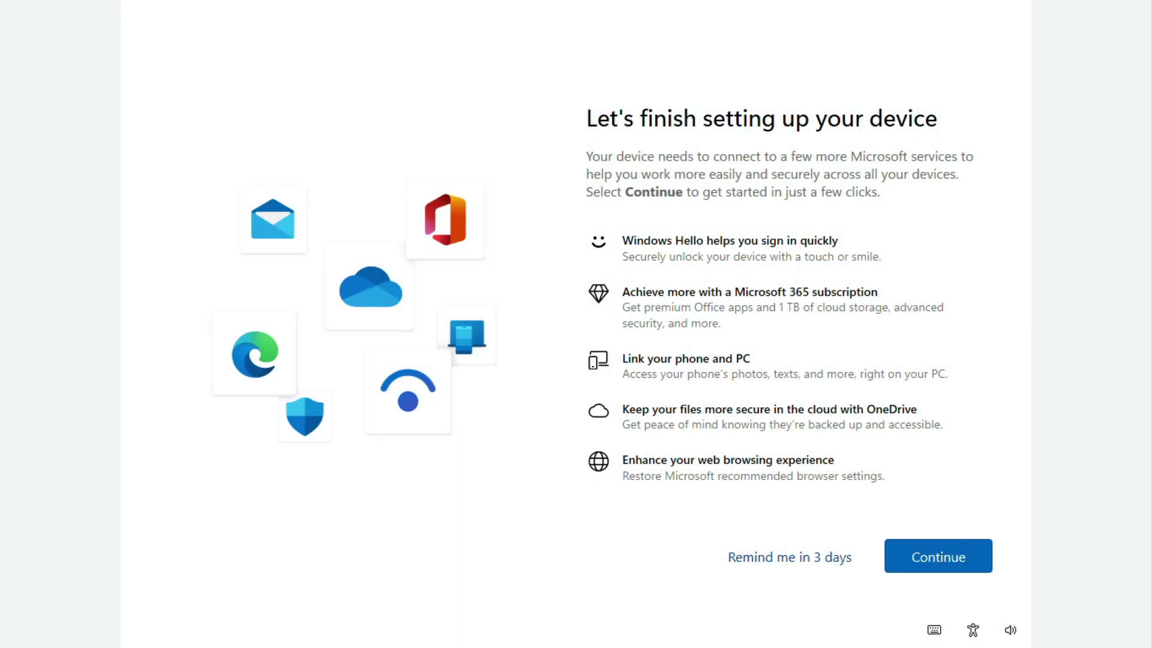
# - Continue the remaining device setup without updating the browser settings, and back out of adding a Microsoft account
pyautogui.click(939, 560)
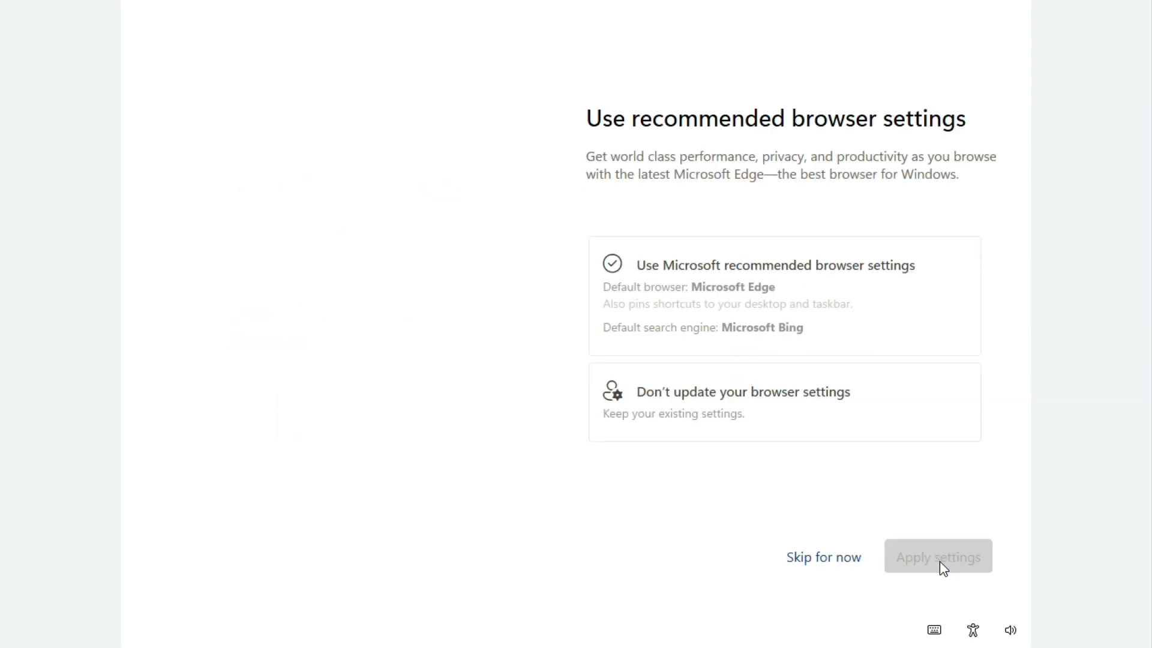
pyautogui.click(695, 413)
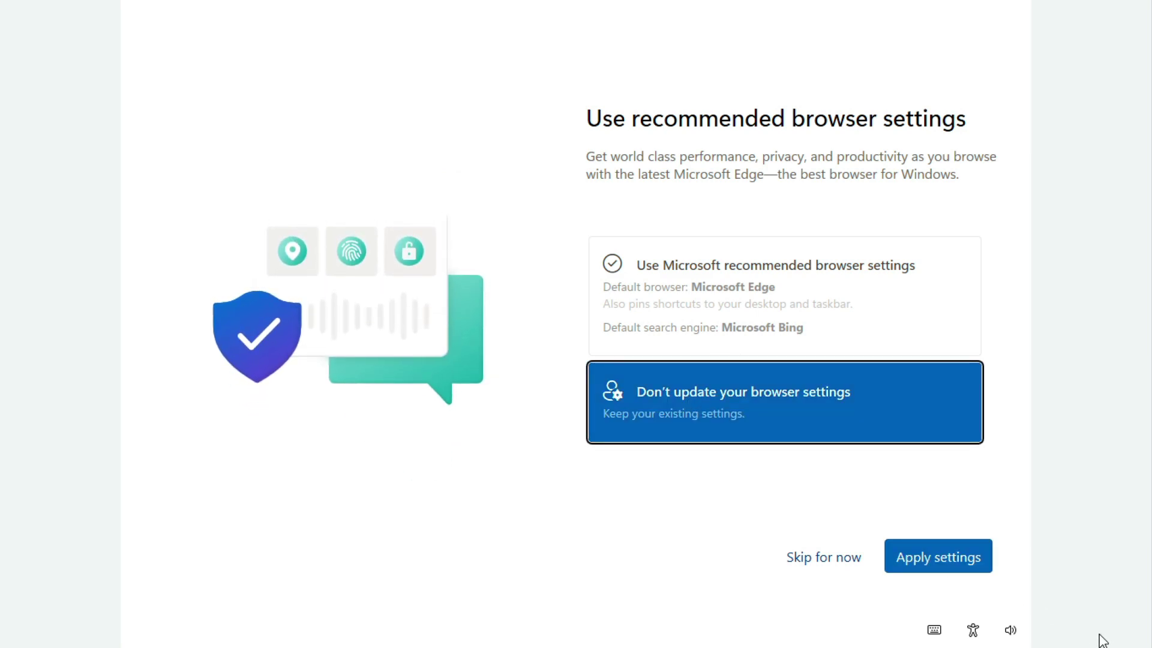
pyautogui.click(922, 566)
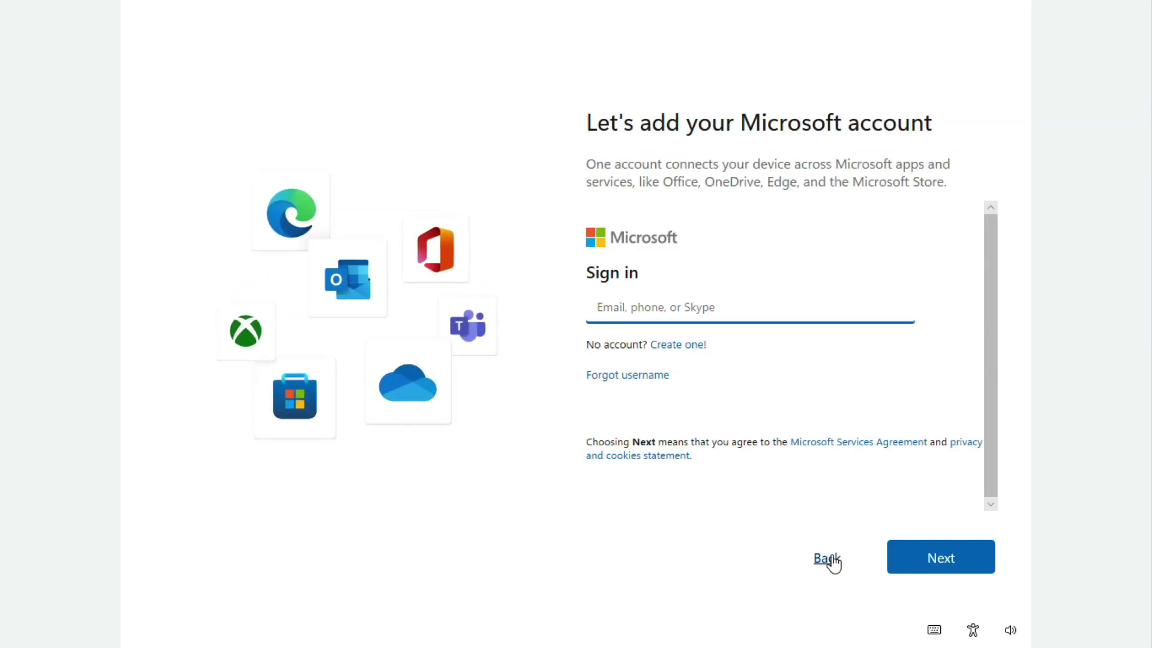
pyautogui.press('Return')
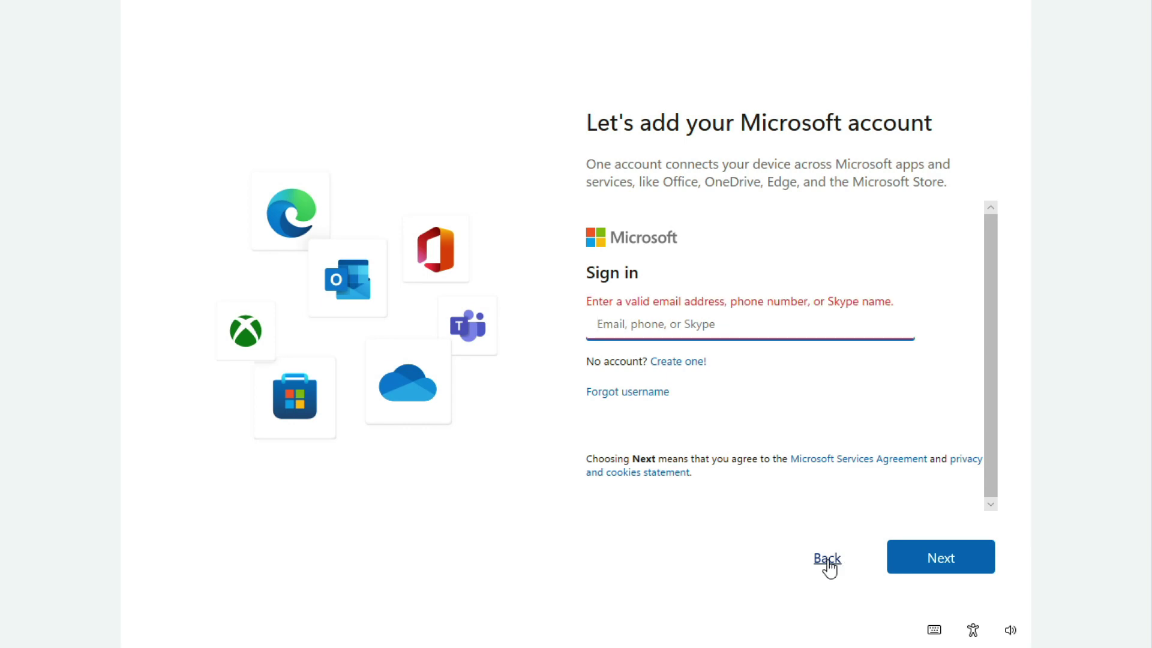
pyautogui.click(828, 559)
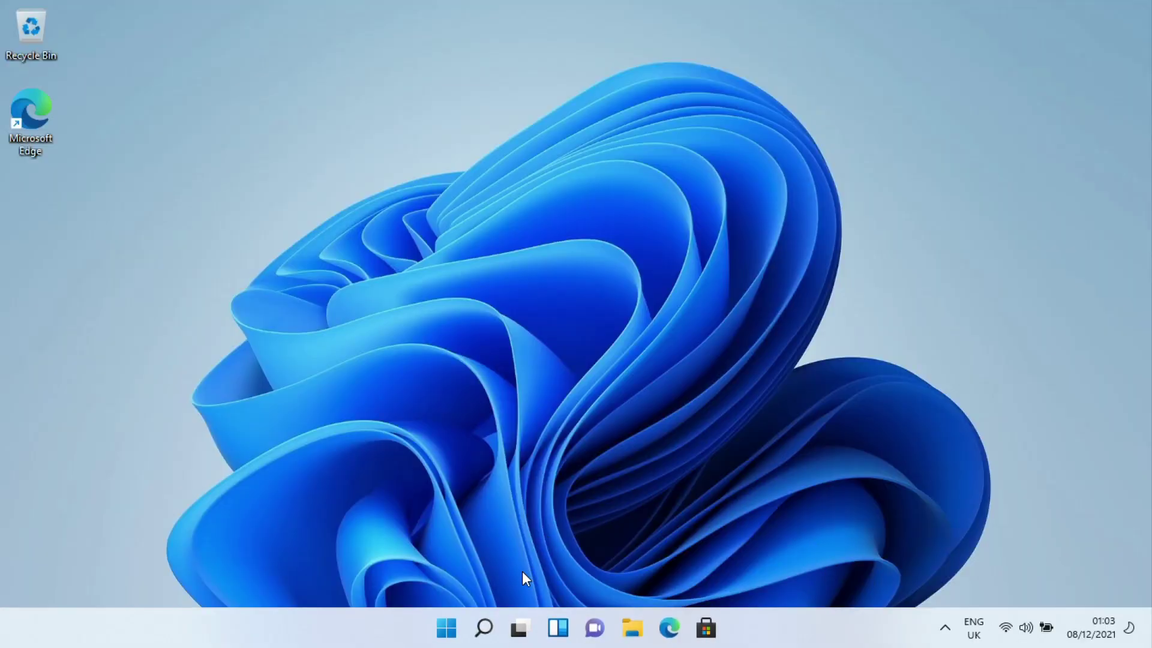
# - Open the optional updates in the advanced options of Windows Update and expand the driver updates
pyautogui.click(447, 637)
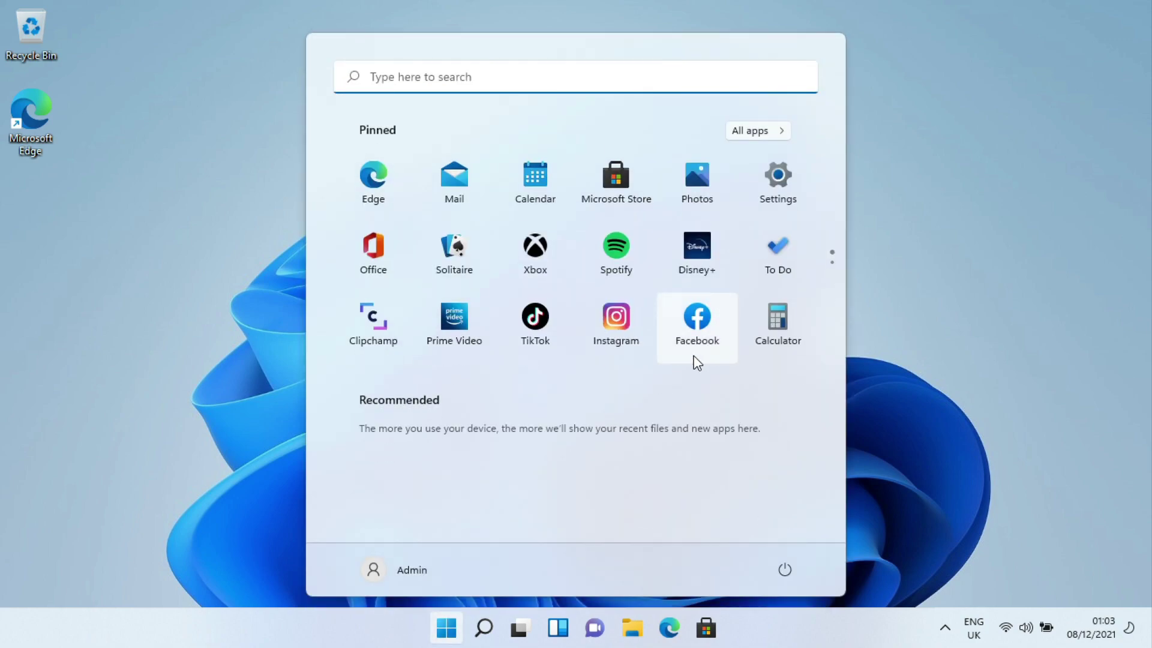
pyautogui.click(771, 211)
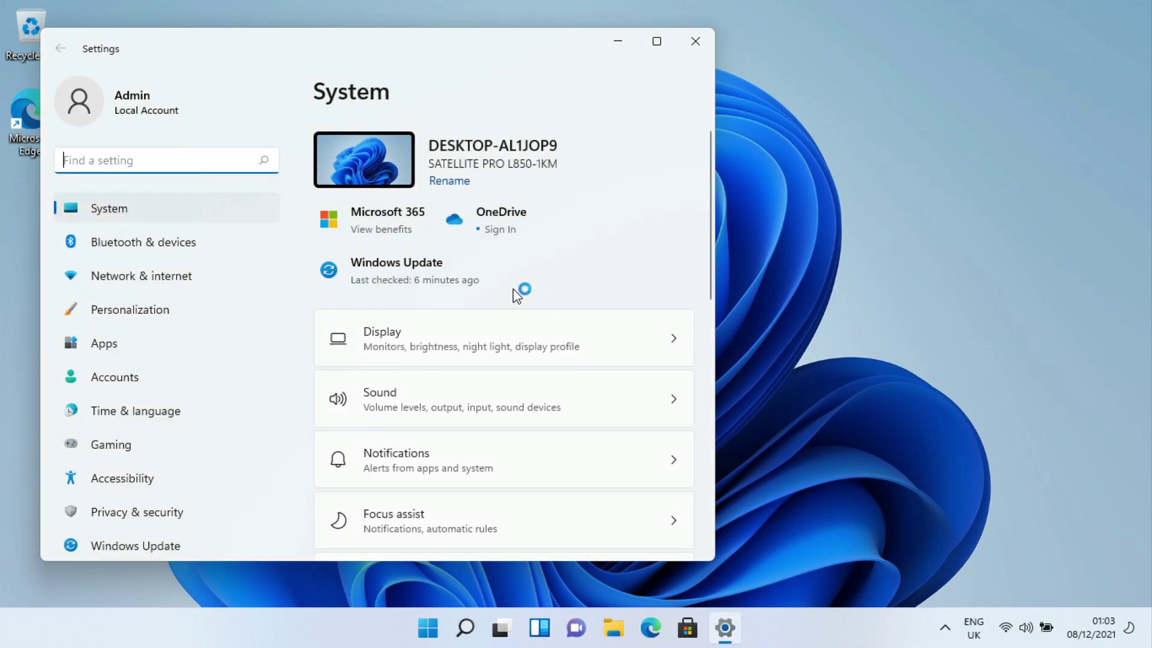
pyautogui.scroll(-2, 515, 293)
pyautogui.scroll(2, 516, 295)
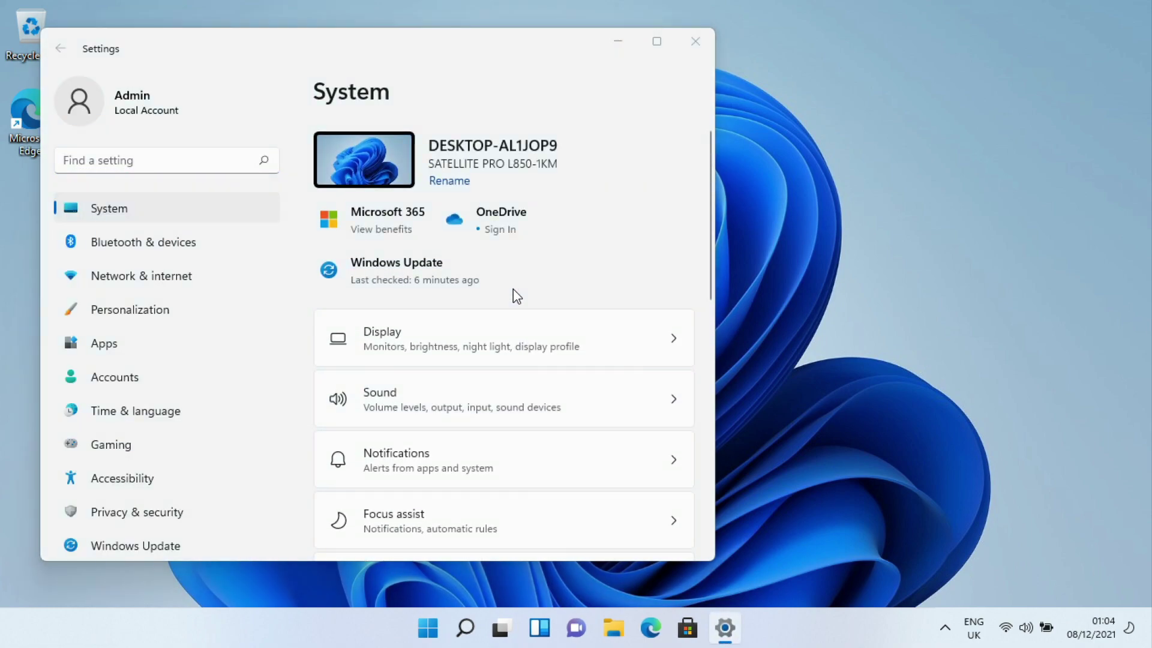
pyautogui.scroll(-2, 515, 295)
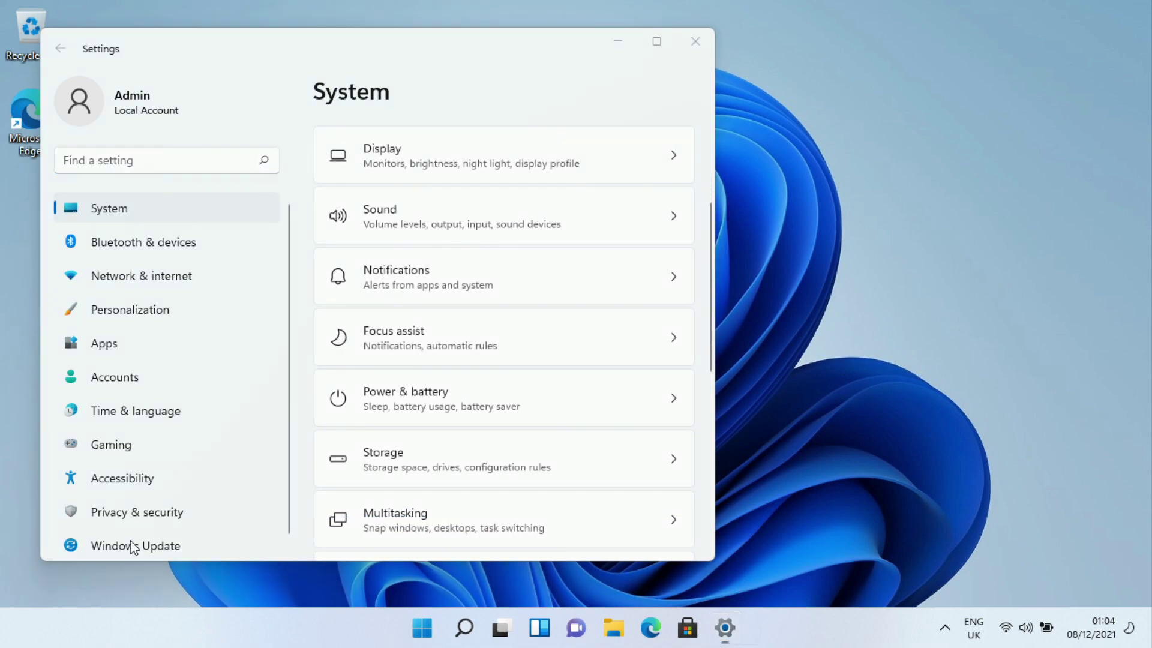
pyautogui.click(159, 547)
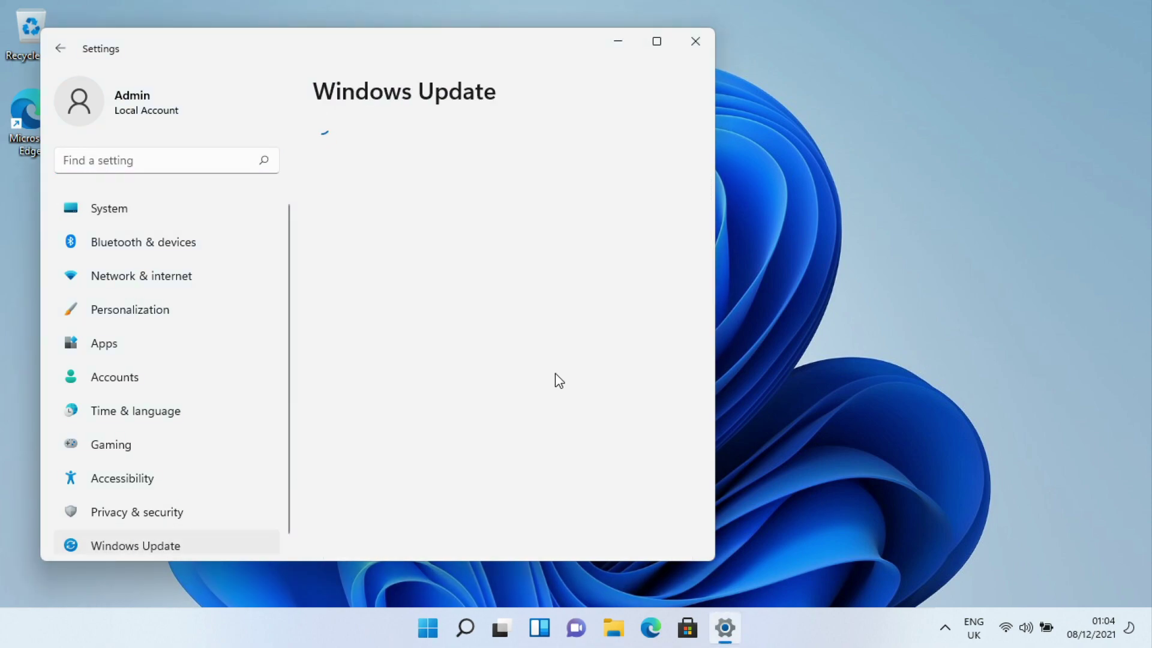
pyautogui.scroll(-3, 555, 377)
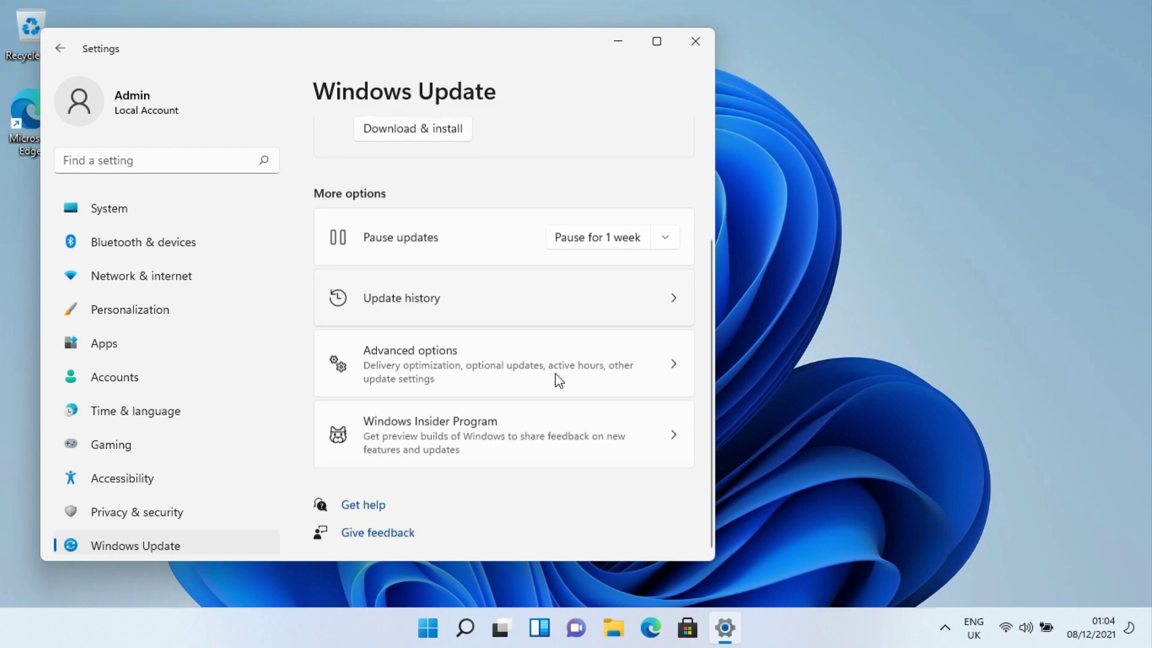
pyautogui.click(475, 356)
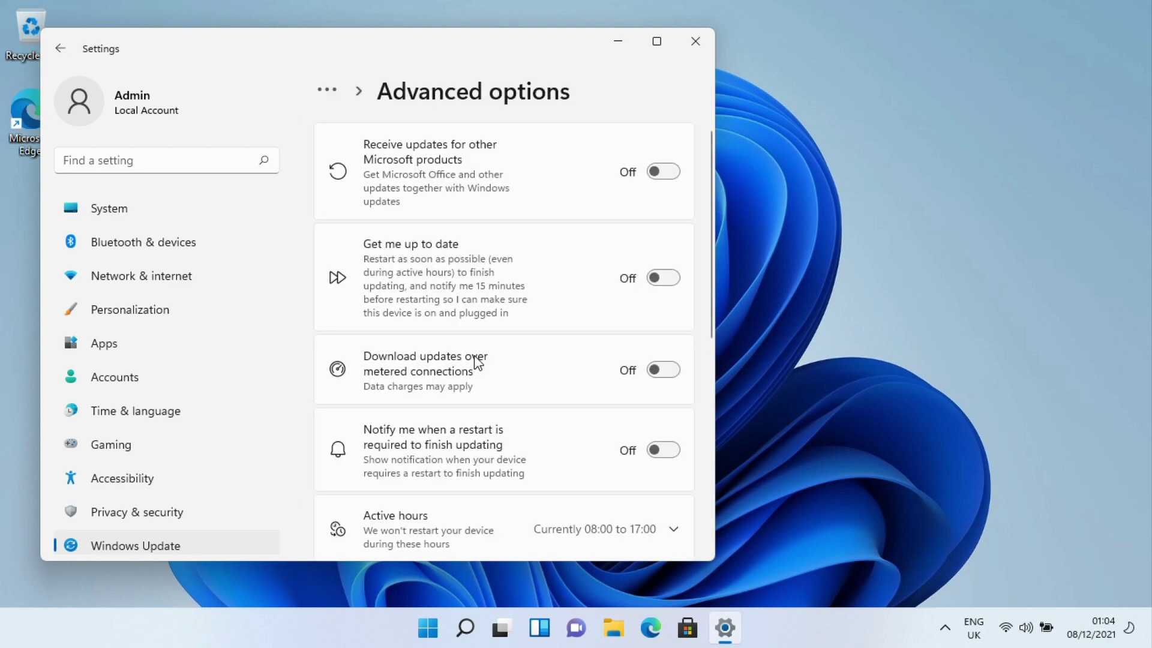
pyautogui.scroll(-5, 476, 362)
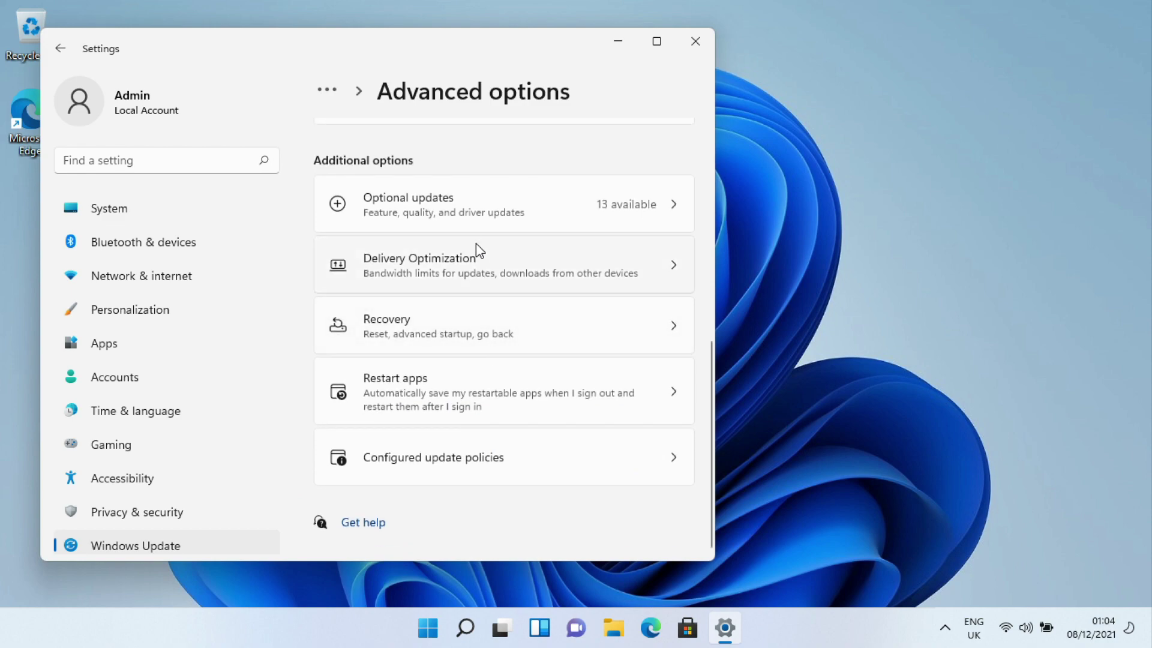
pyautogui.click(672, 210)
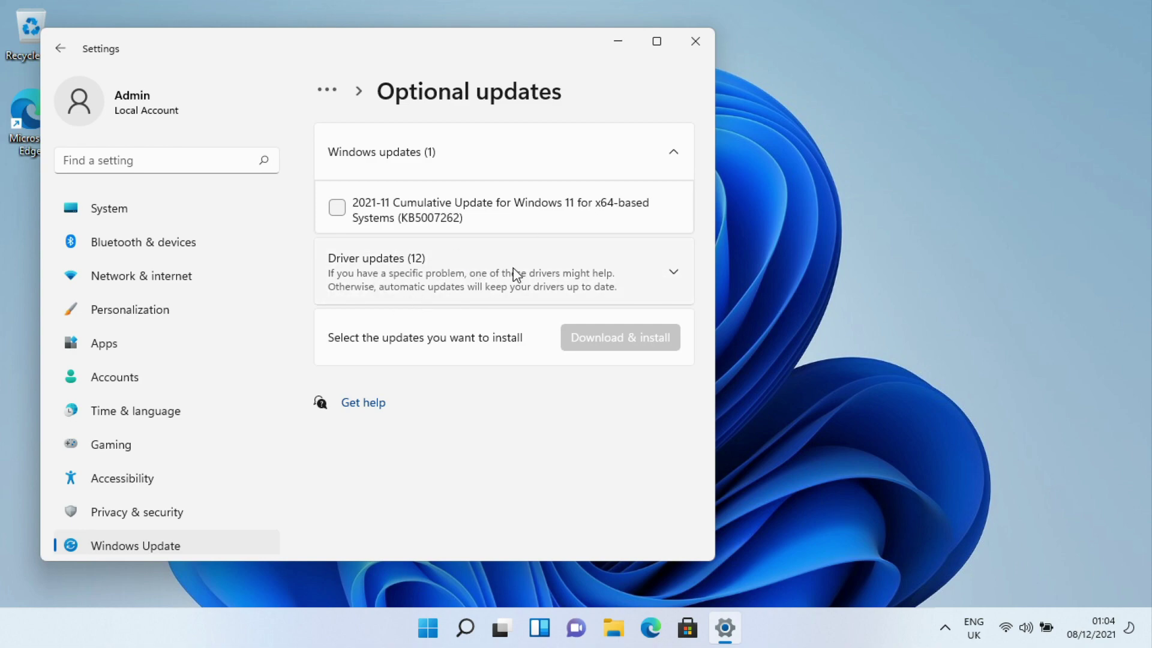
pyautogui.click(646, 279)
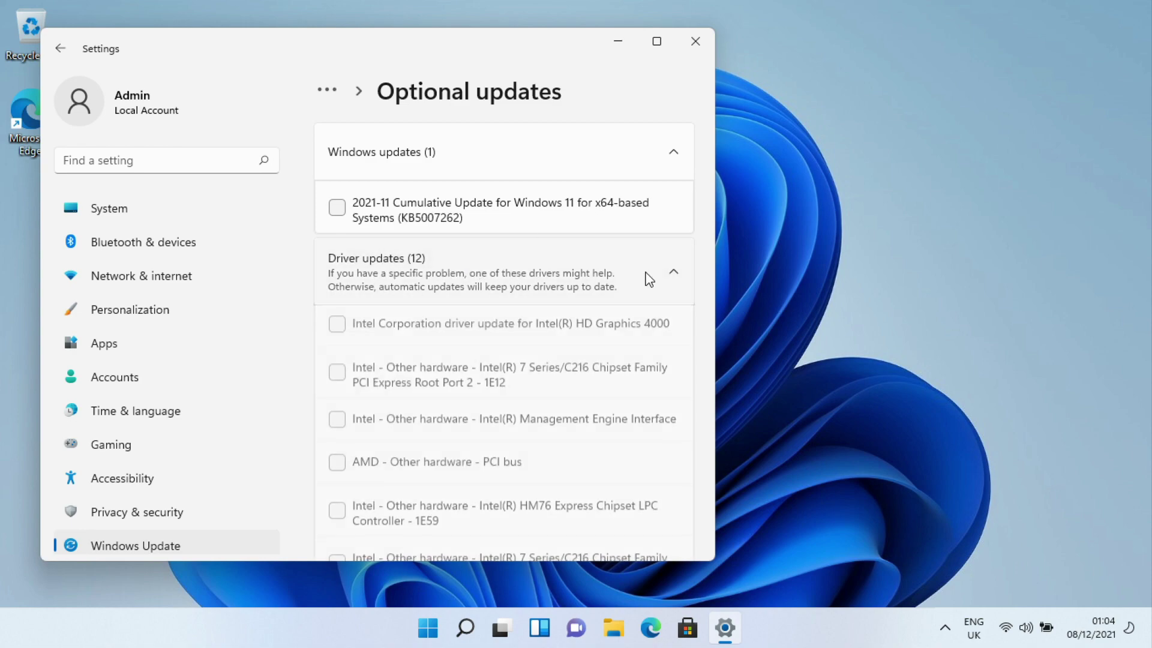
# - Select the first seven driver updates, from Intel(R) HD Graphics 4000 through the 7 Series/C216 SMBus Host Controller - 1E22
pyautogui.click(337, 327)
pyautogui.click(338, 379)
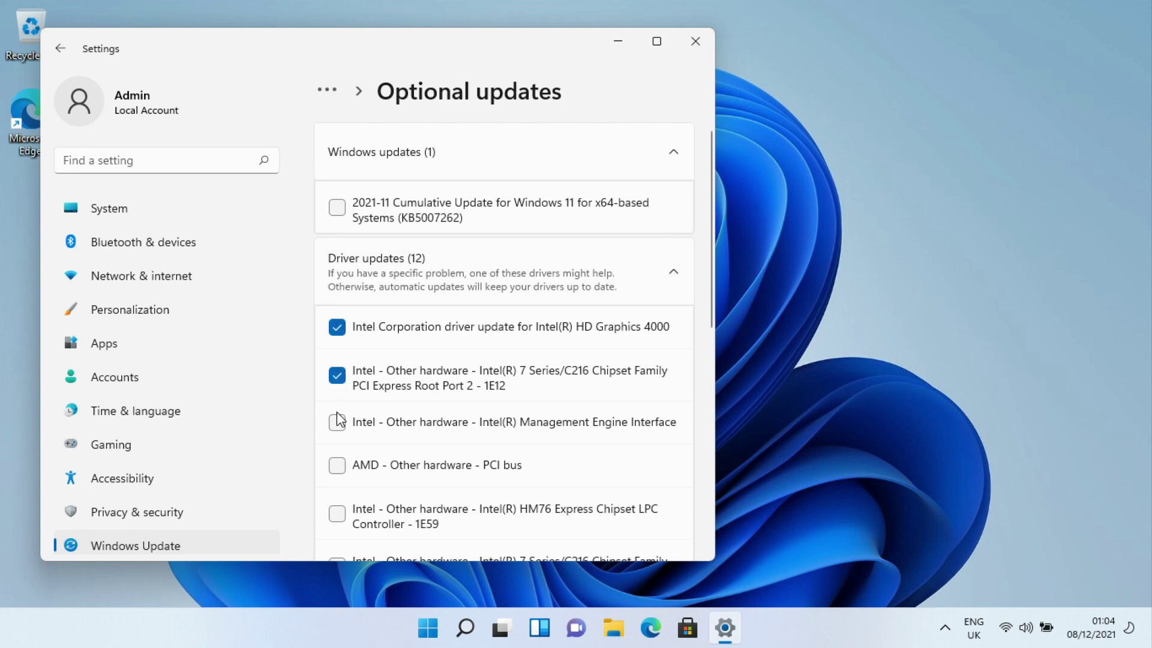
pyautogui.click(338, 425)
pyautogui.click(338, 469)
pyautogui.click(337, 514)
pyautogui.scroll(-2, 458, 406)
pyautogui.scroll(-2, 458, 387)
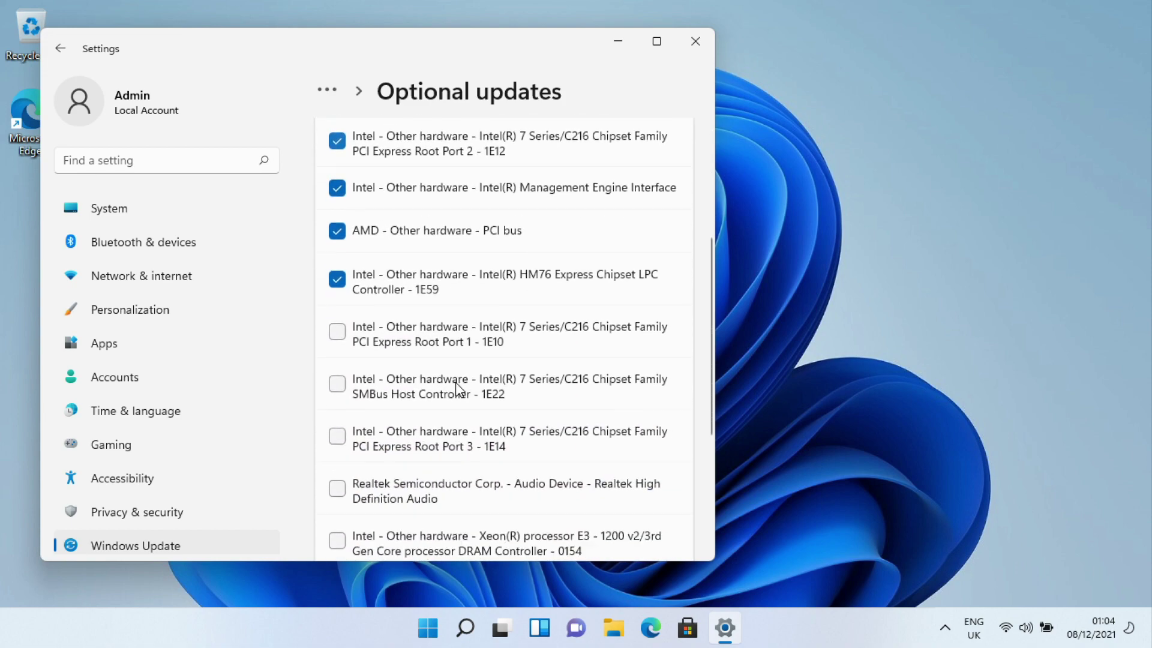
pyautogui.click(339, 316)
pyautogui.click(337, 368)
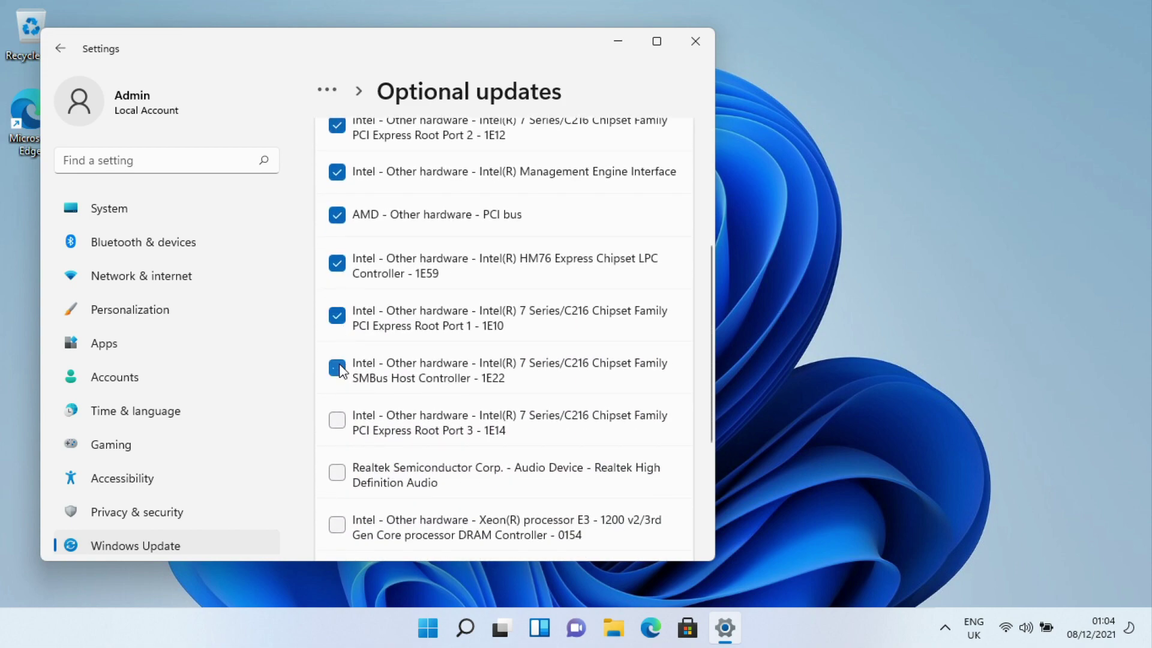
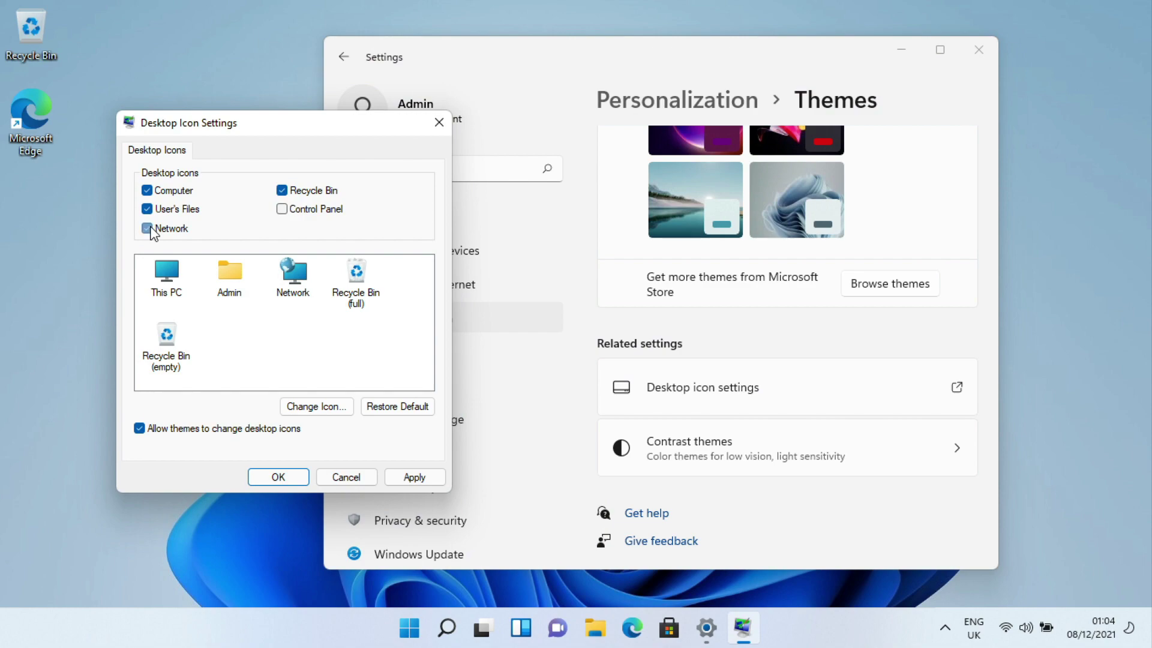
# - Apply the desktop icon settings with Computer, User's Files, Network and Recycle Bin shown on the desktop
pyautogui.click(279, 477)
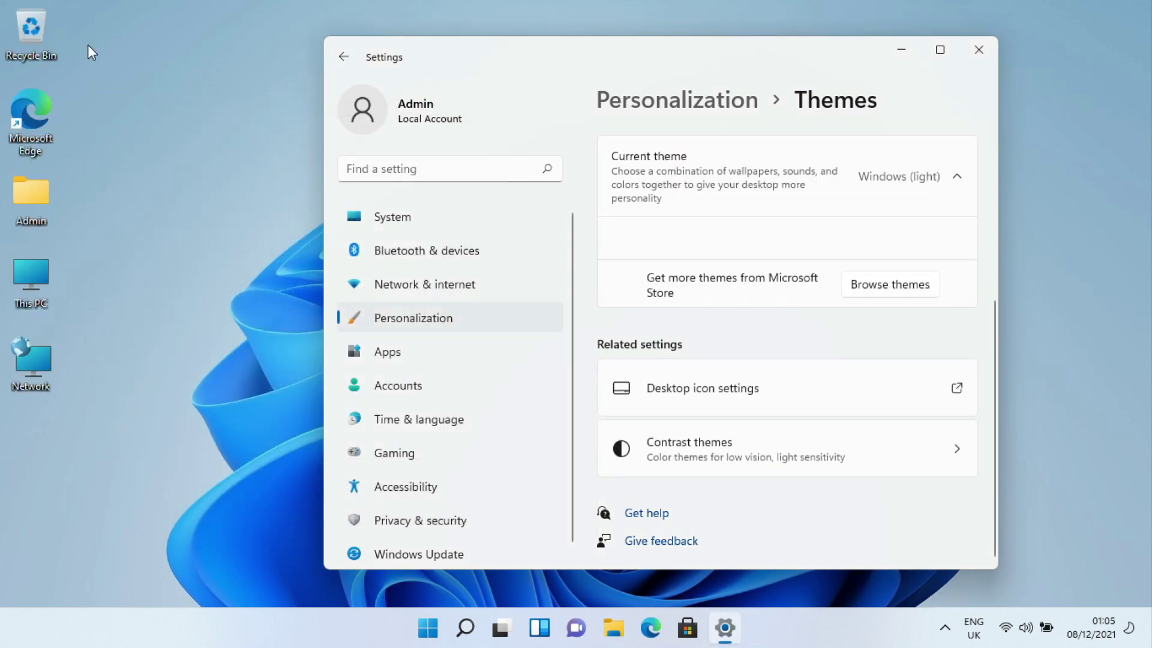
# - Sort the desktop icons so that This PC comes first and Microsoft Edge last
pyautogui.rightClick(84, 193)
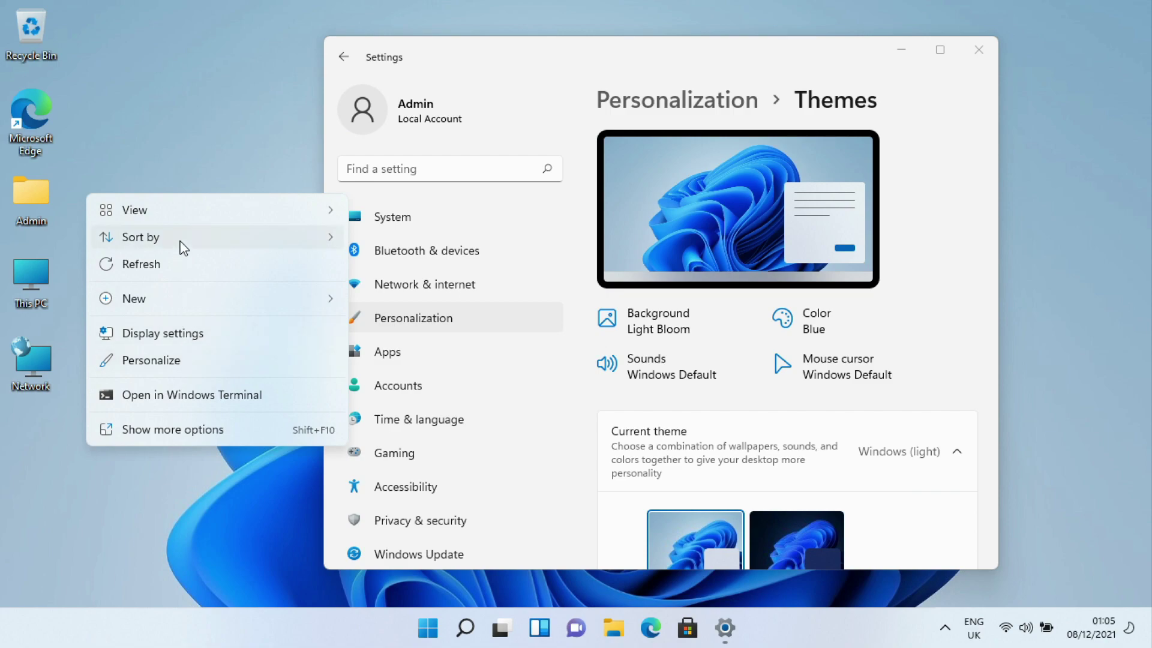
pyautogui.moveTo(206, 236)
pyautogui.click(418, 297)
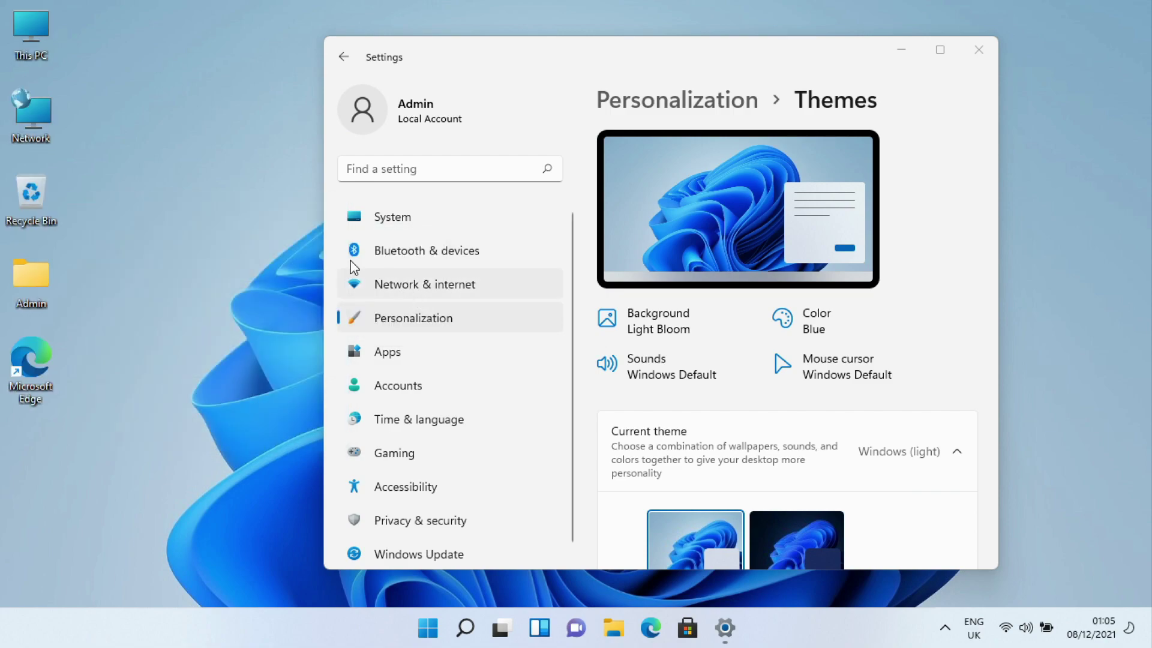
# - From the properties of This PC, check Device Manager for devices with missing drivers and close it
pyautogui.rightClick(41, 38)
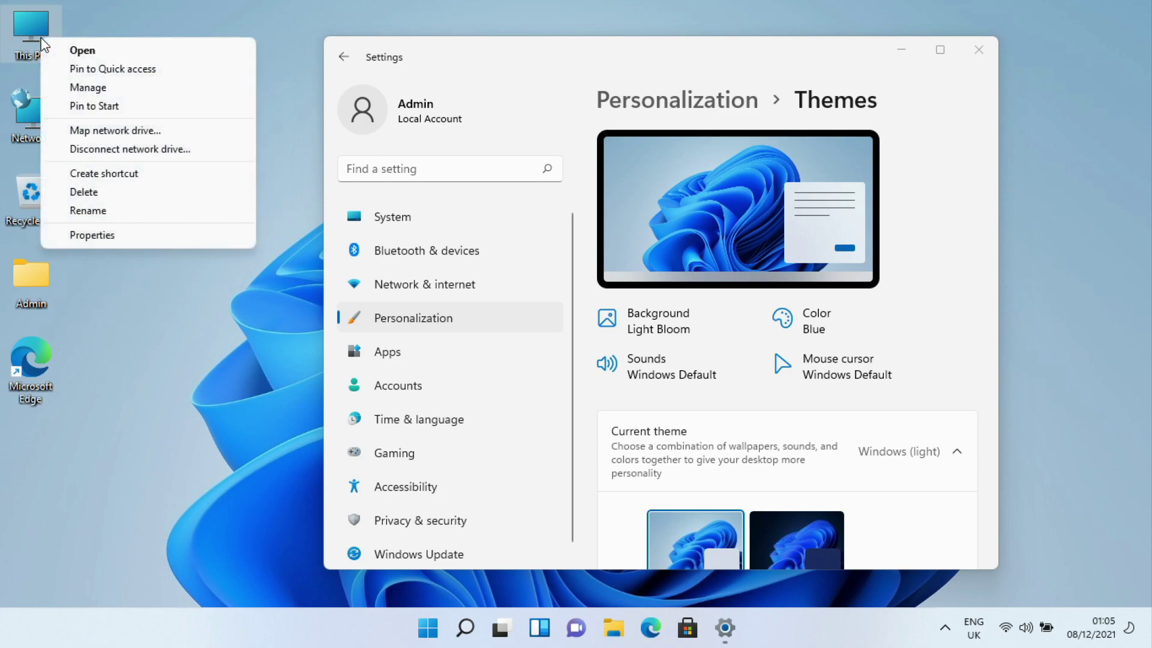
pyautogui.click(100, 235)
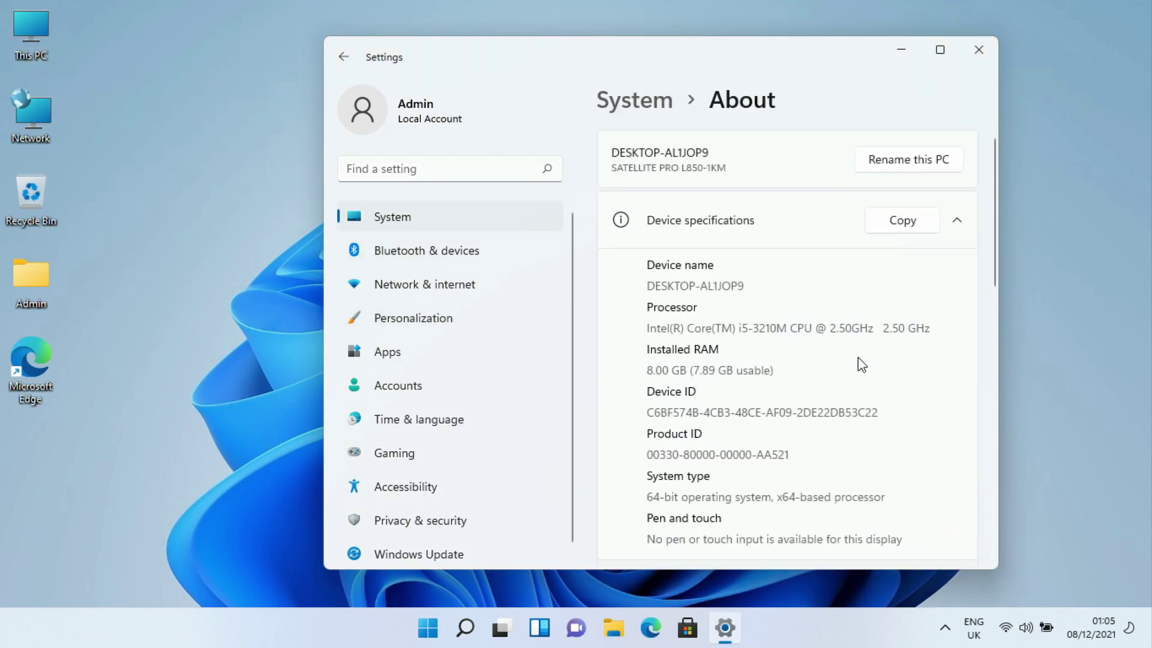
pyautogui.scroll(-5, 861, 363)
pyautogui.scroll(-5, 861, 363)
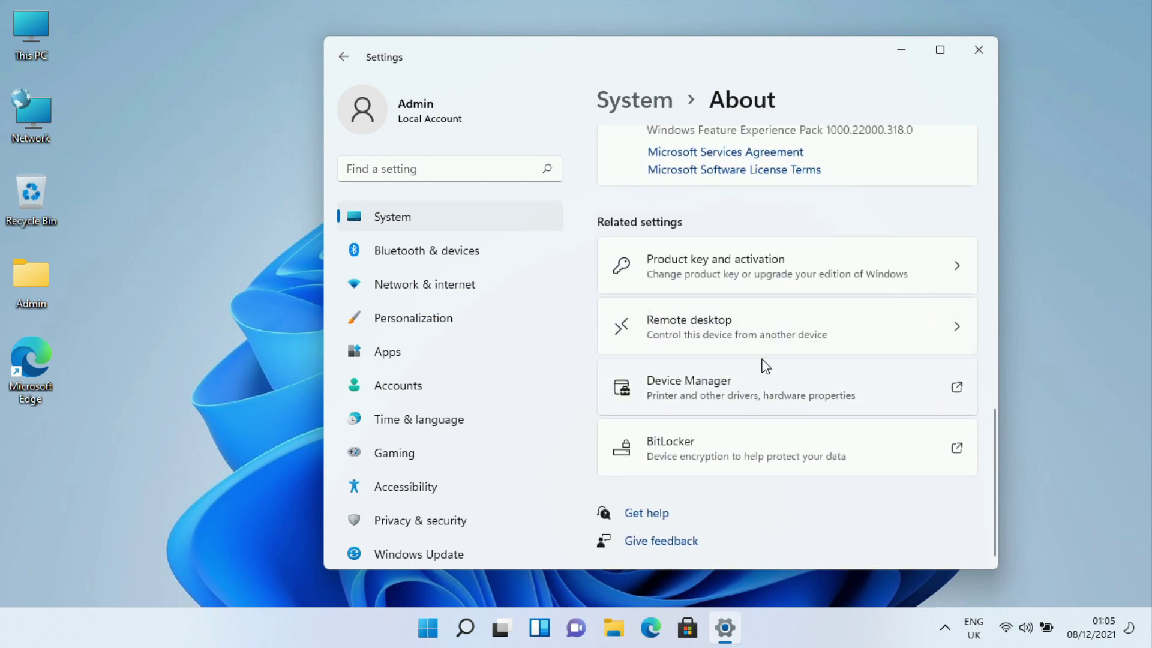
pyautogui.click(762, 381)
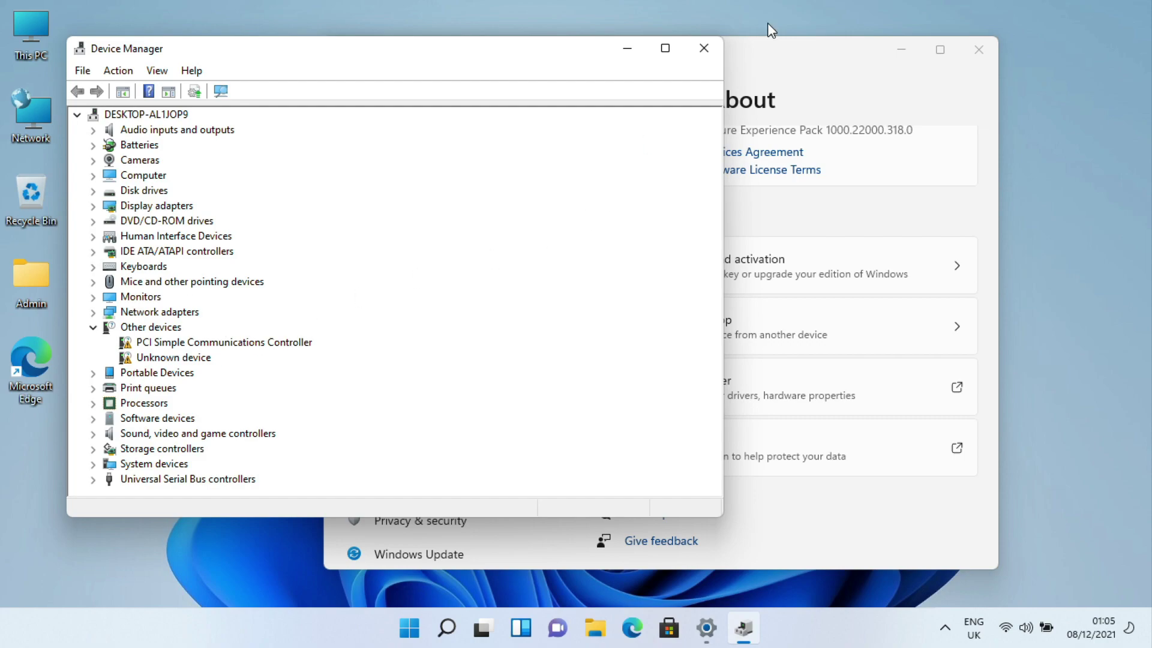
pyautogui.click(699, 61)
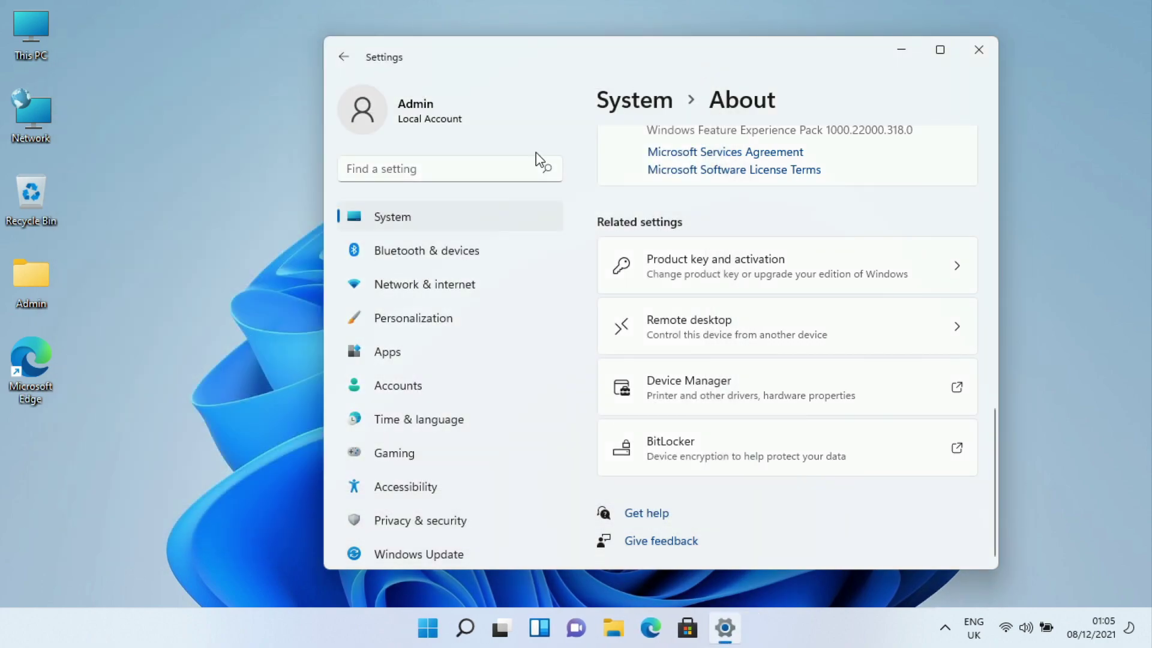
# - Download and install the 12 selected optional driver updates without the cumulative update, and restart the computer once they are installed
pyautogui.click(446, 555)
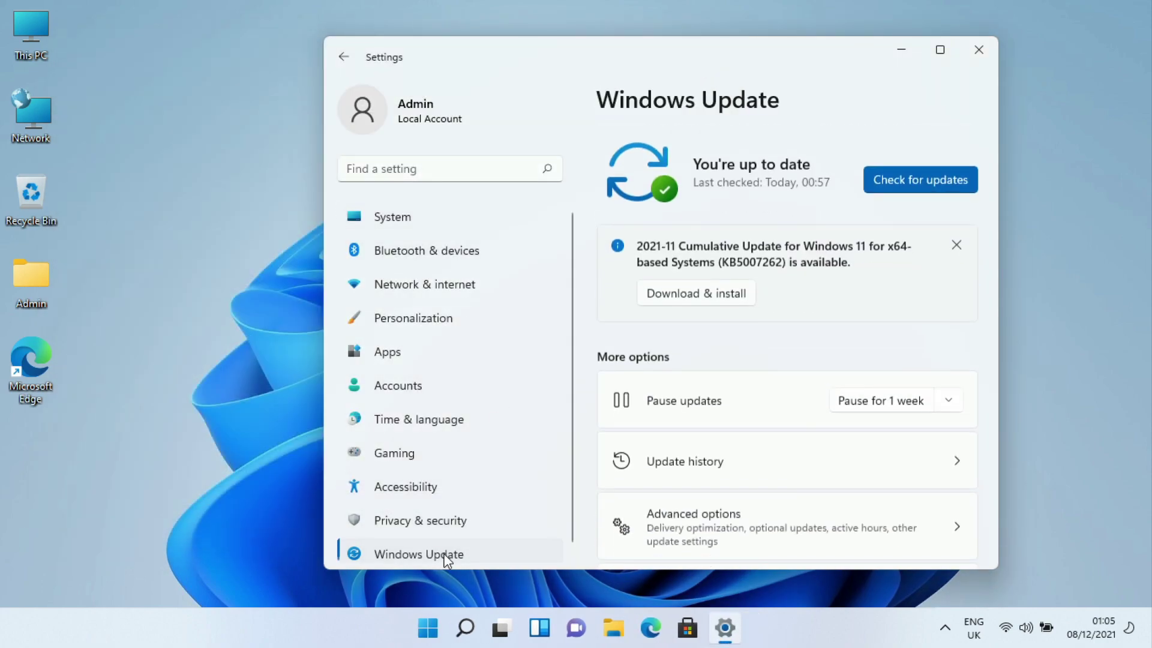
pyautogui.scroll(-2, 893, 337)
pyautogui.scroll(-1, 894, 337)
pyautogui.click(786, 366)
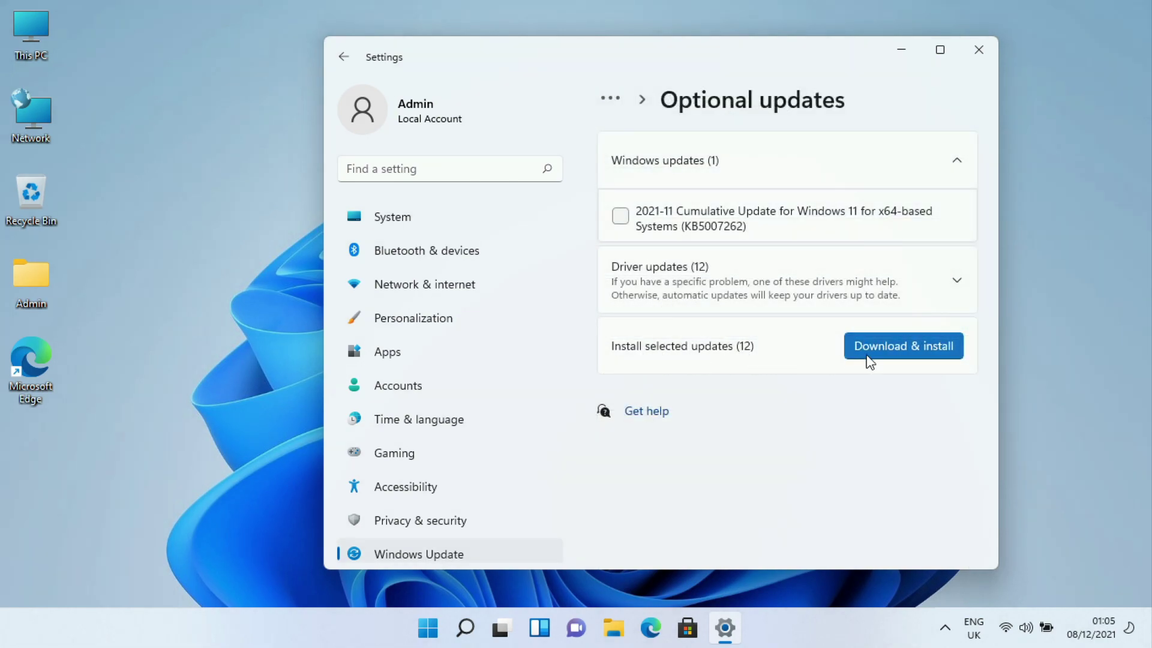
pyautogui.click(915, 347)
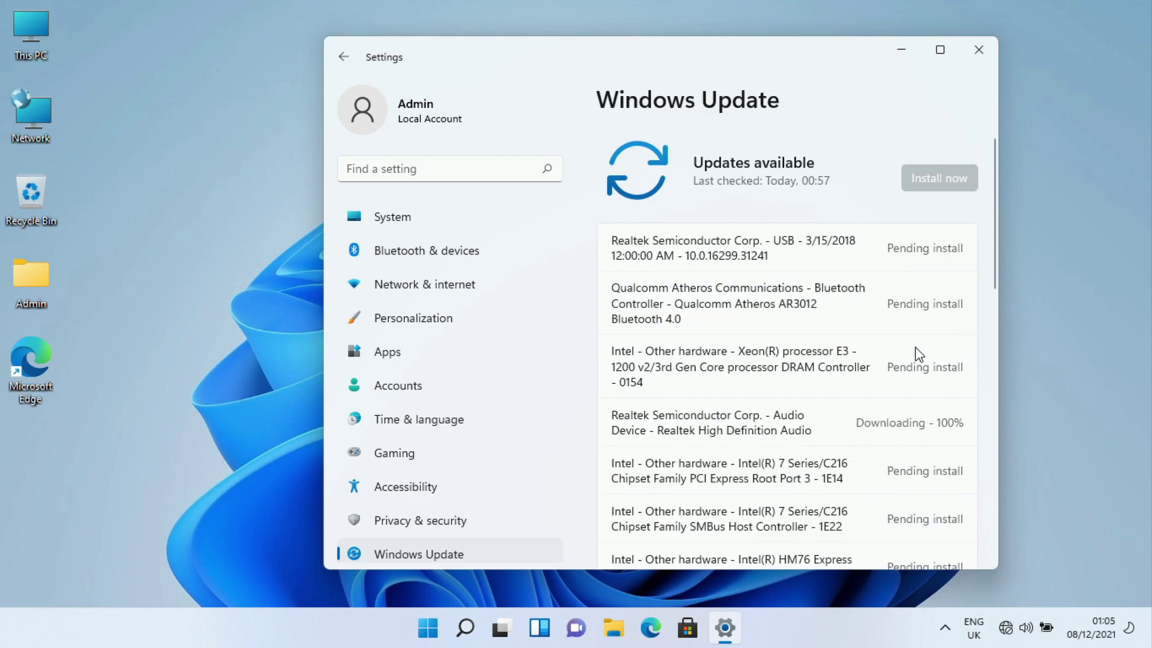
pyautogui.scroll(-3, 915, 349)
pyautogui.scroll(-3, 916, 347)
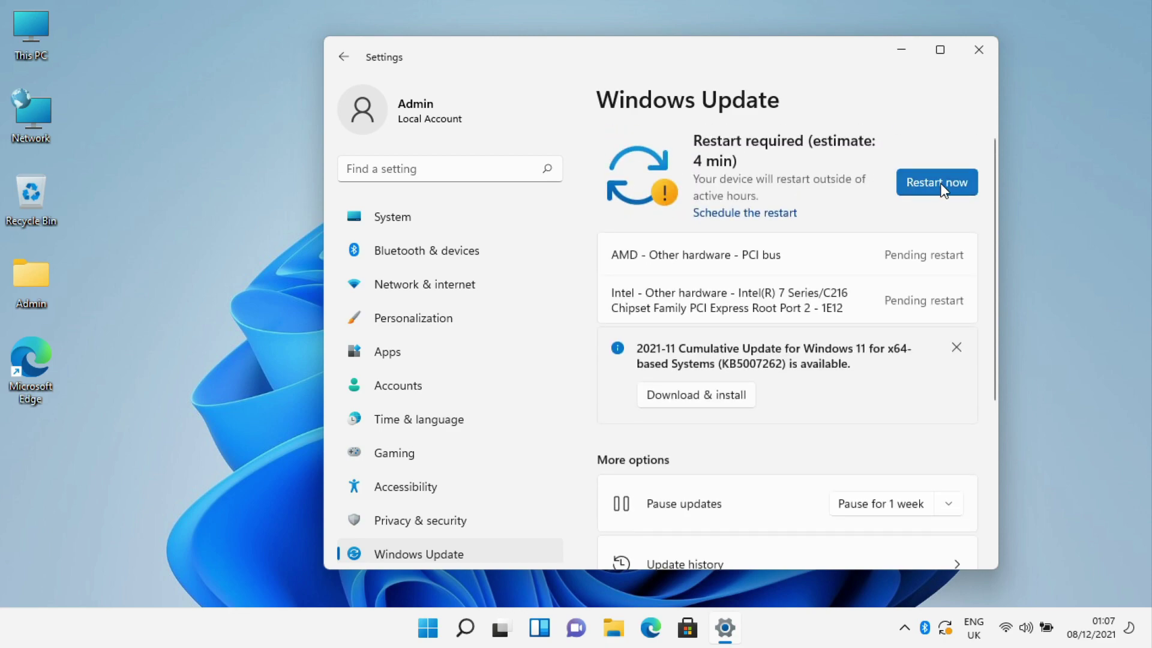
pyautogui.click(940, 187)
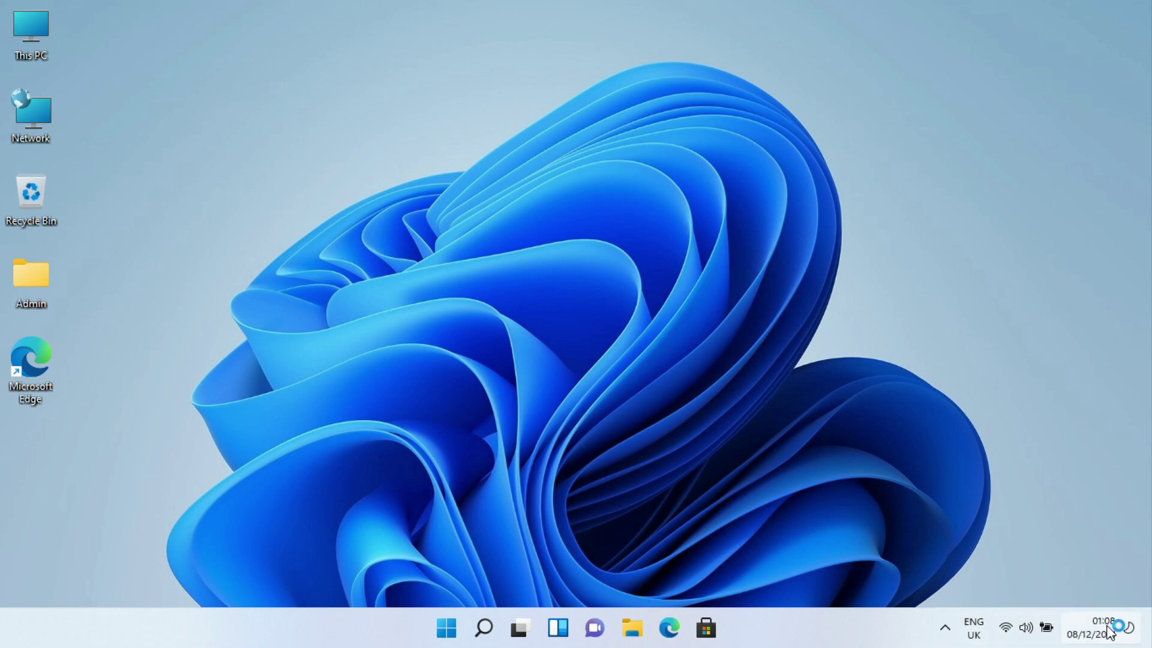
# - Set the time zone to (UTC+00:00) Dublin, Edinburgh, Lisbon, London in the date and time settings
pyautogui.moveTo(1110, 632)
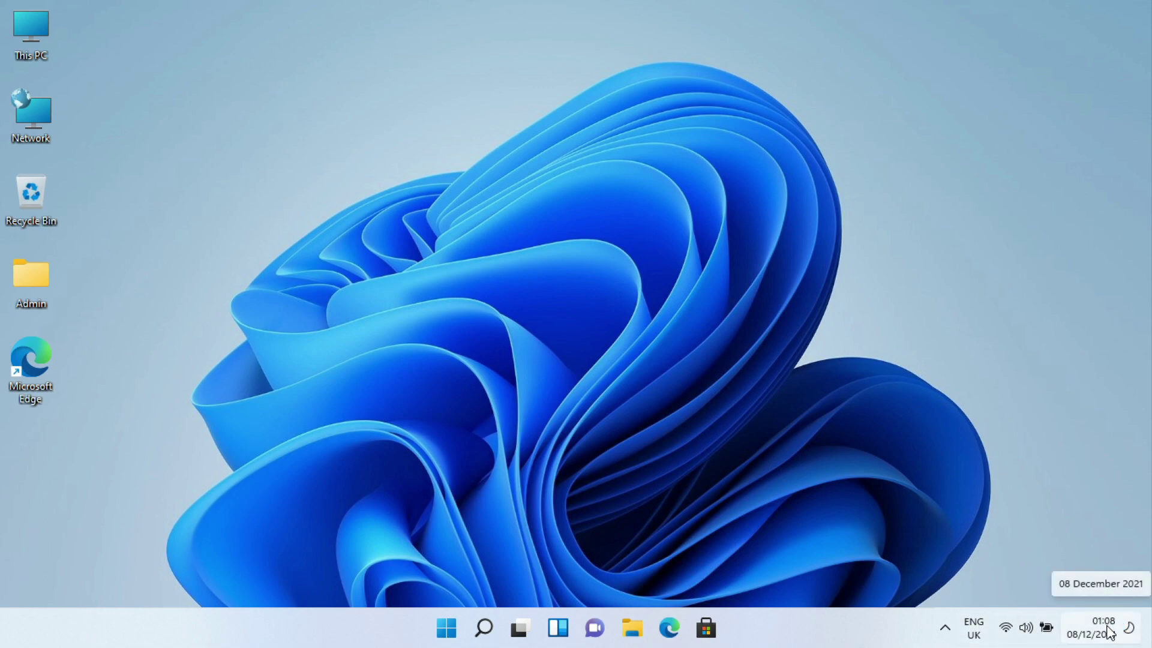
pyautogui.rightClick(1110, 632)
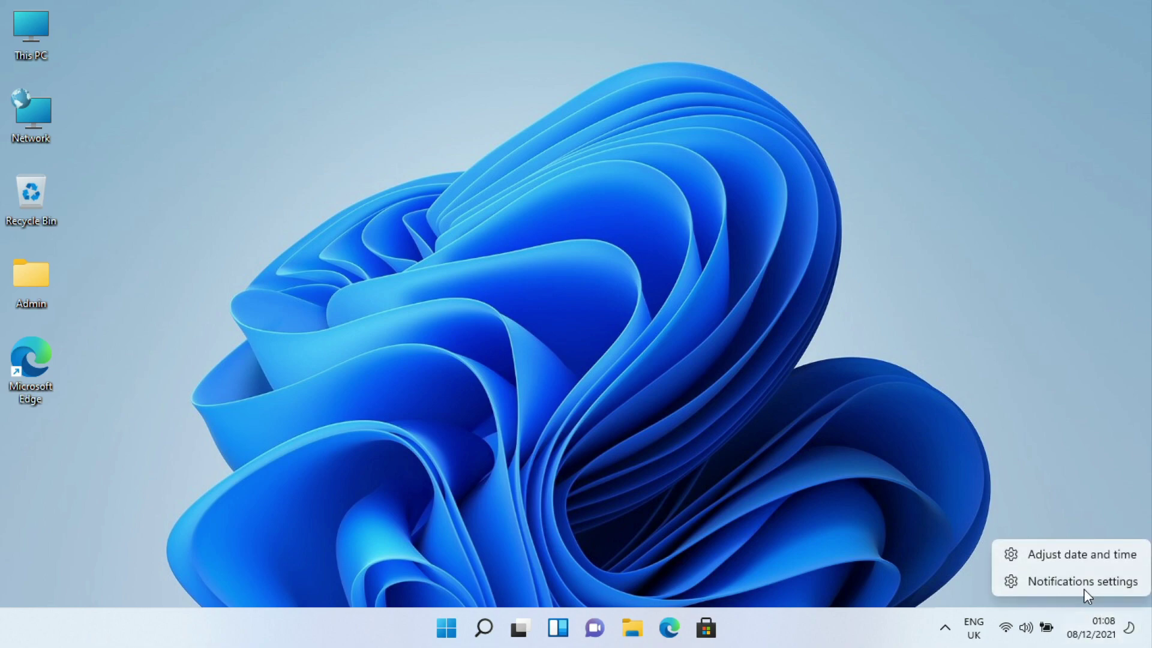
pyautogui.click(1095, 556)
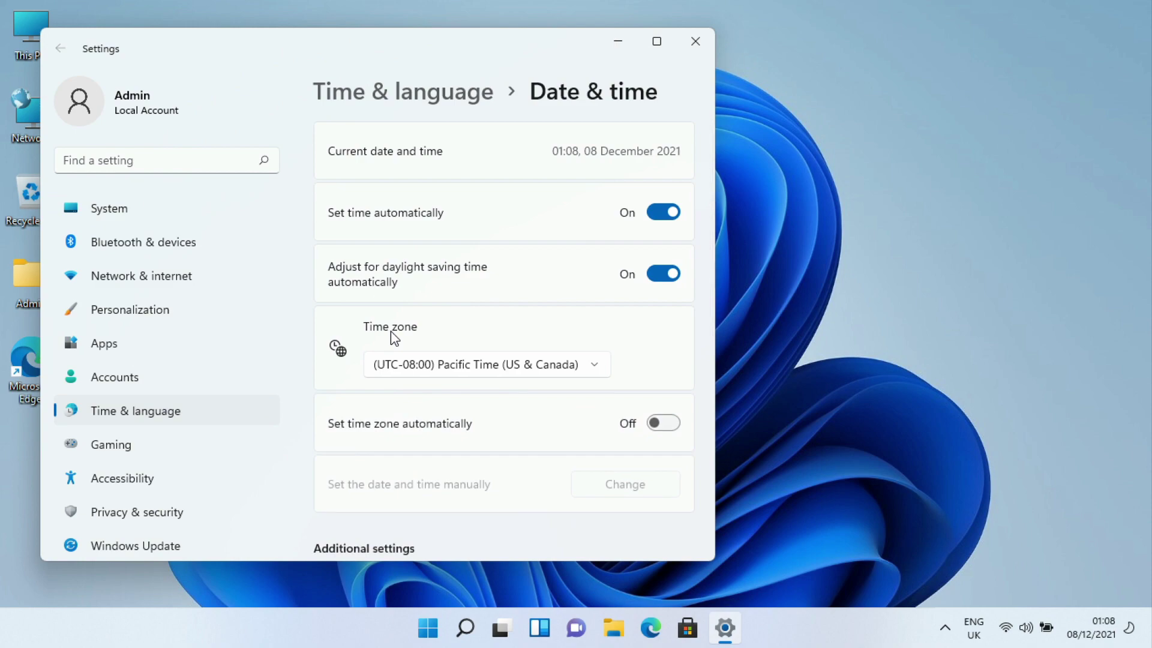
pyautogui.click(598, 365)
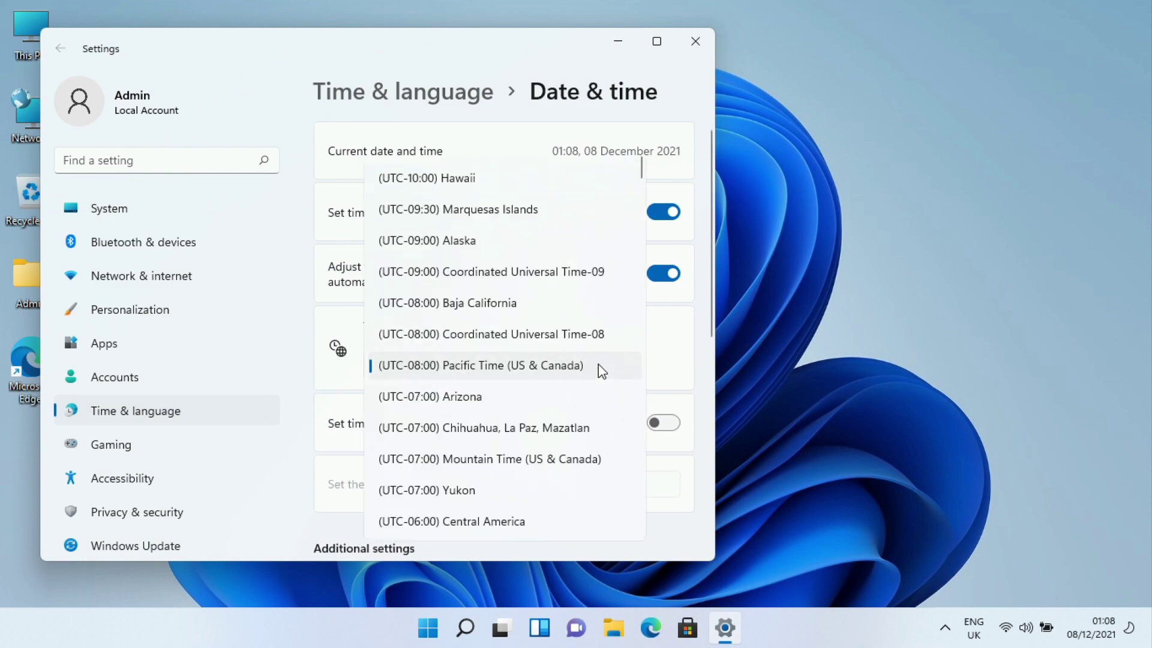
pyautogui.scroll(-10, 598, 369)
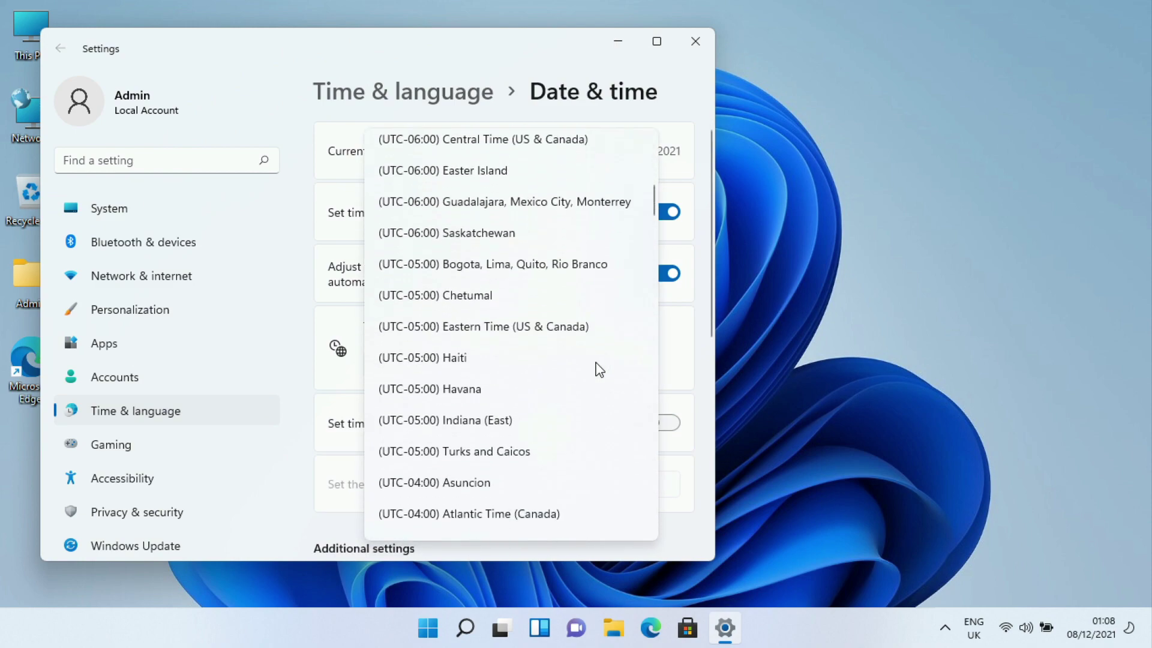
pyautogui.scroll(-8, 598, 368)
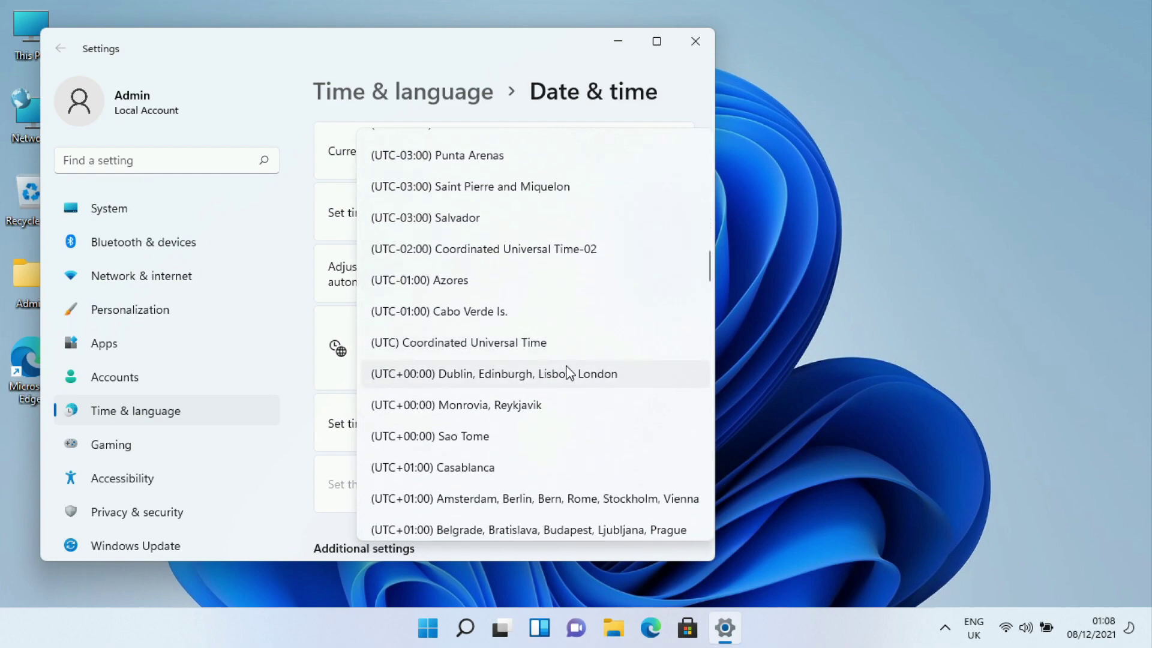
pyautogui.click(556, 377)
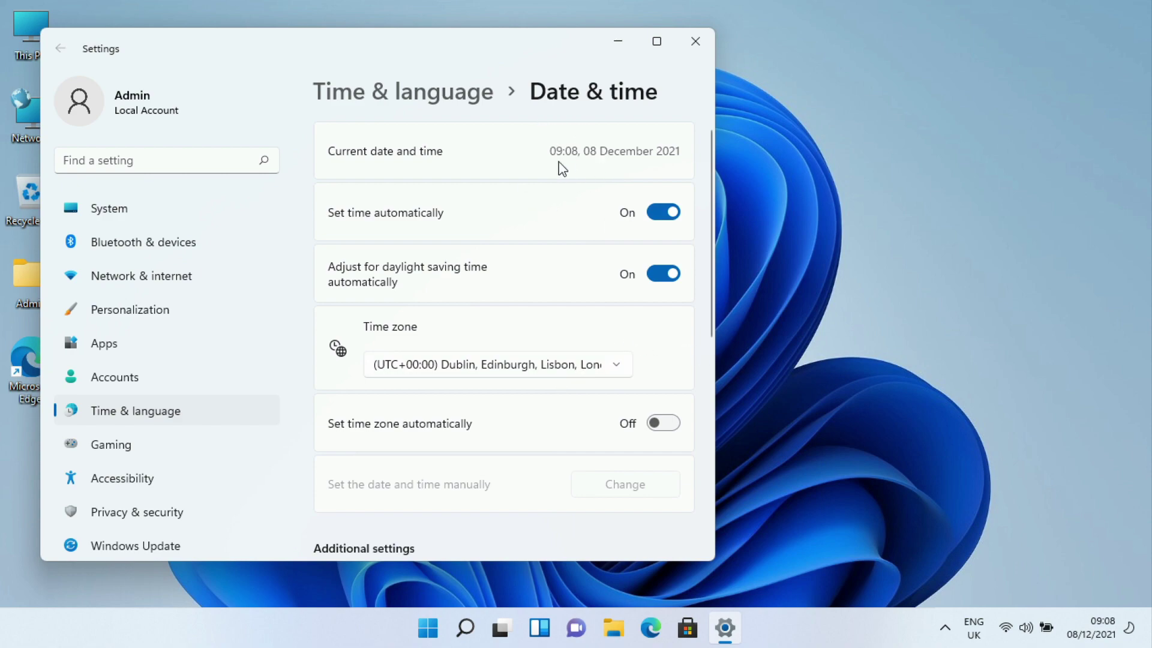
pyautogui.scroll(-3, 568, 239)
pyautogui.scroll(3, 568, 239)
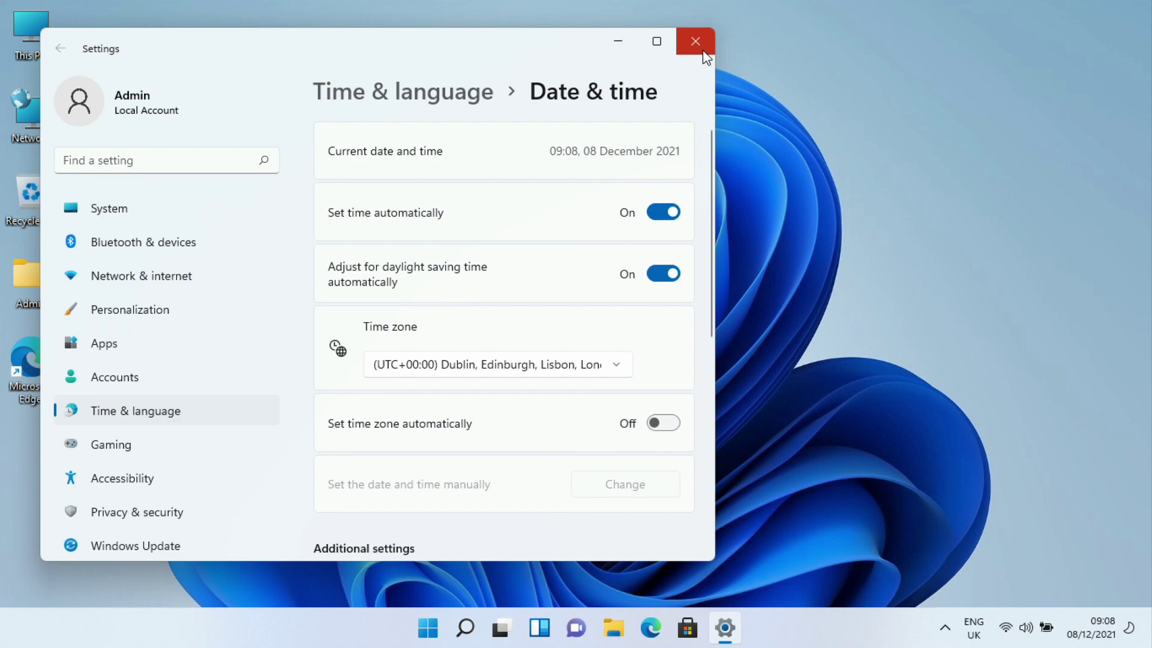
# - Move English (United Kingdom) to the top of the preferred languages and remove English (United States)
pyautogui.scroll(-6, 521, 348)
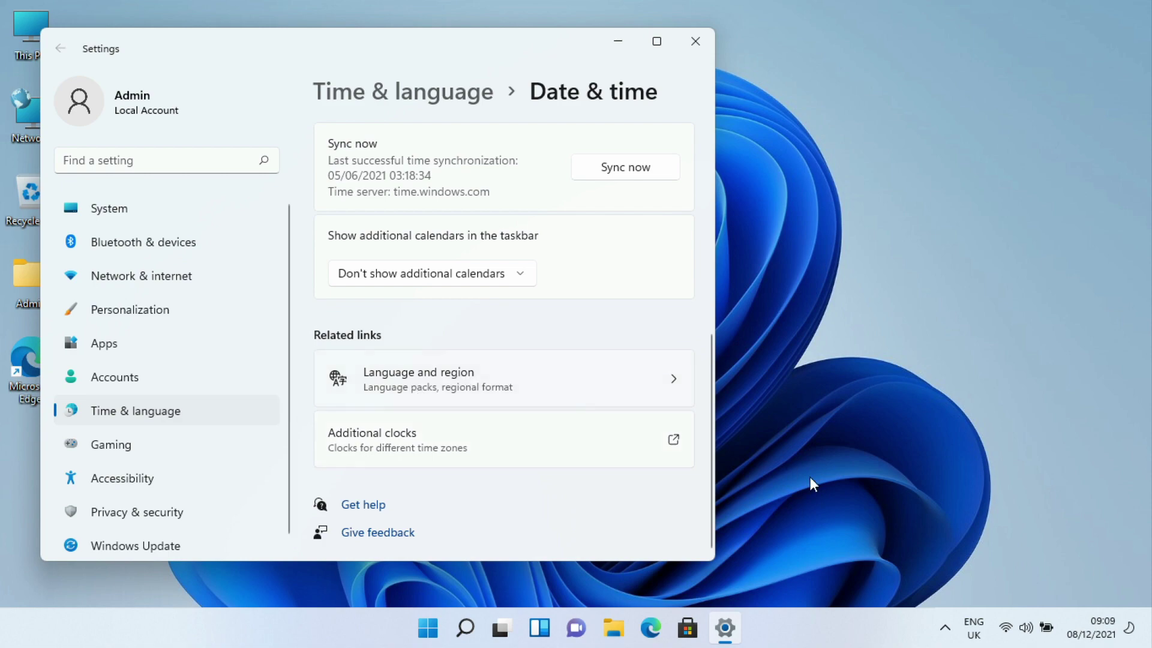
pyautogui.click(976, 636)
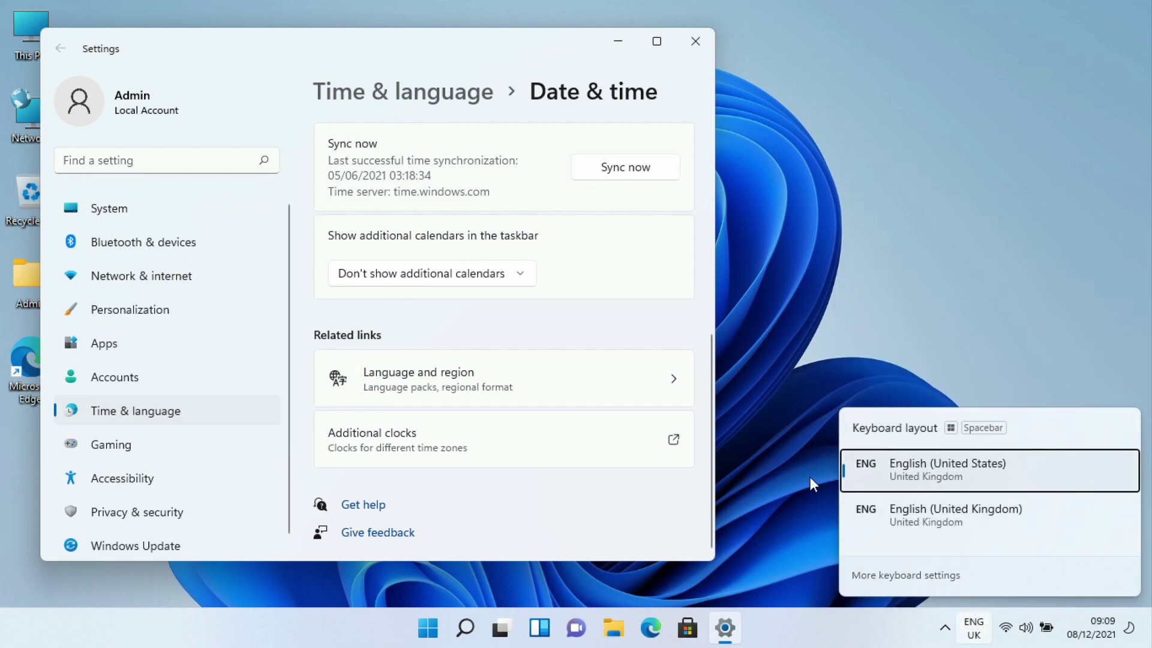
pyautogui.click(503, 384)
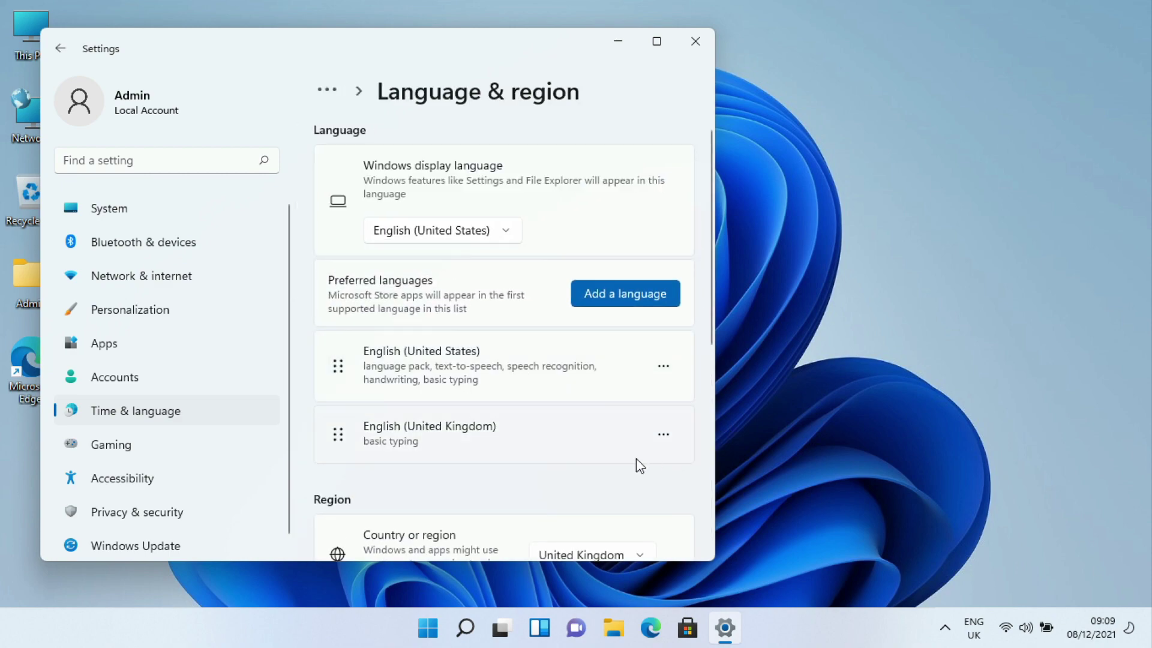
pyautogui.click(662, 442)
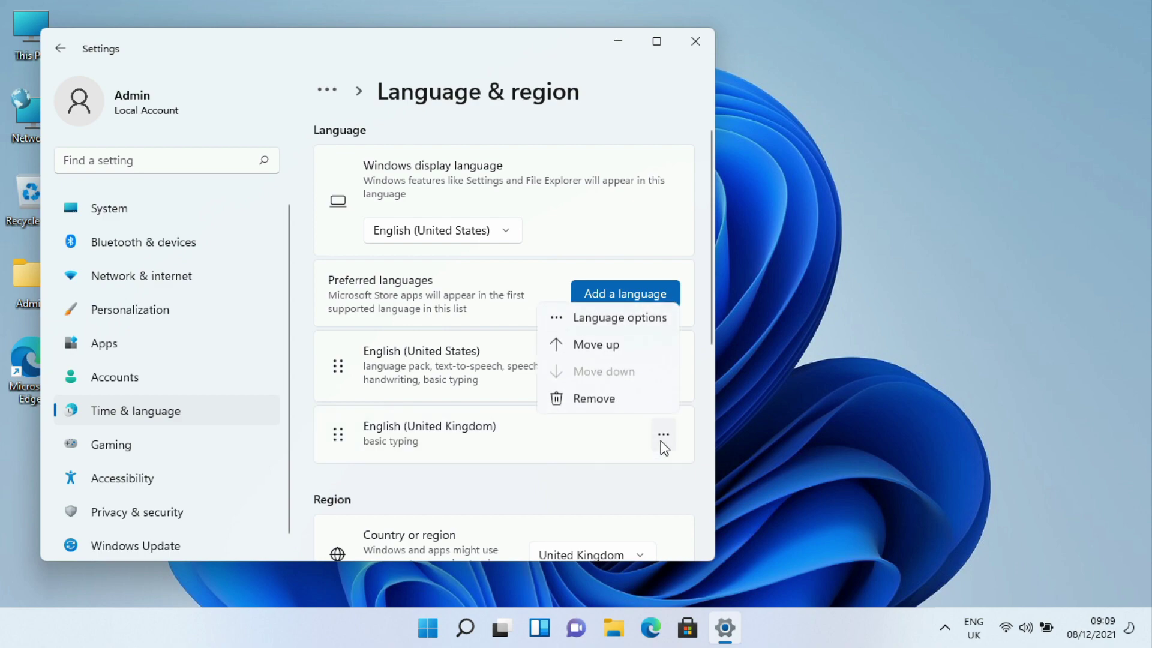
pyautogui.click(636, 354)
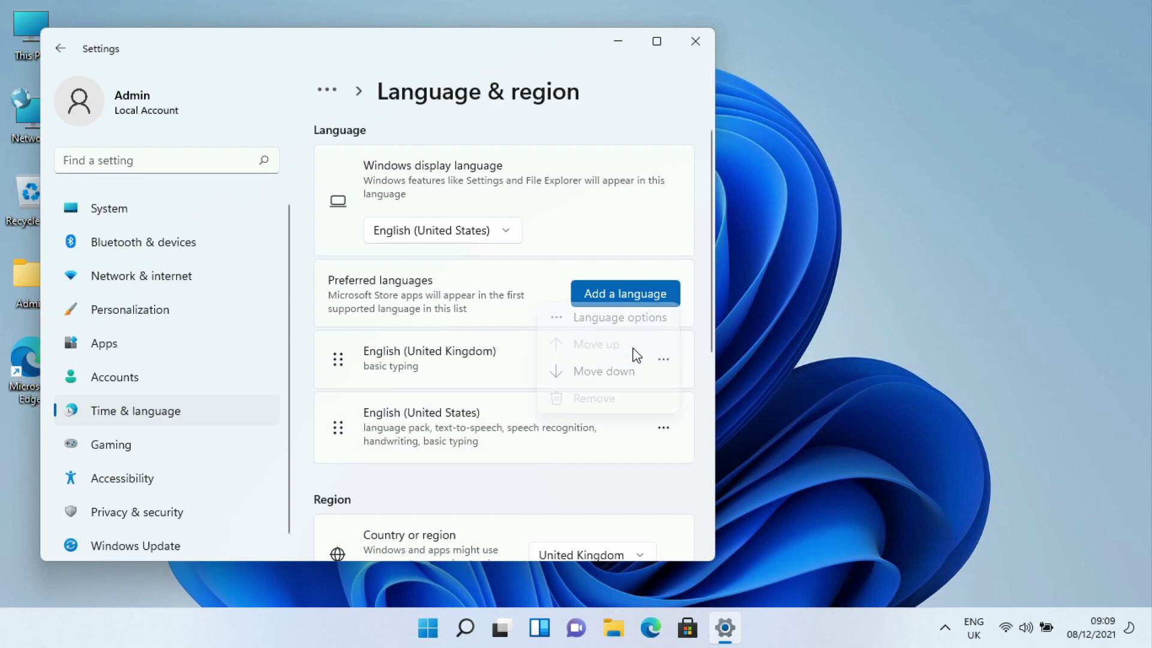
pyautogui.click(666, 430)
pyautogui.click(613, 547)
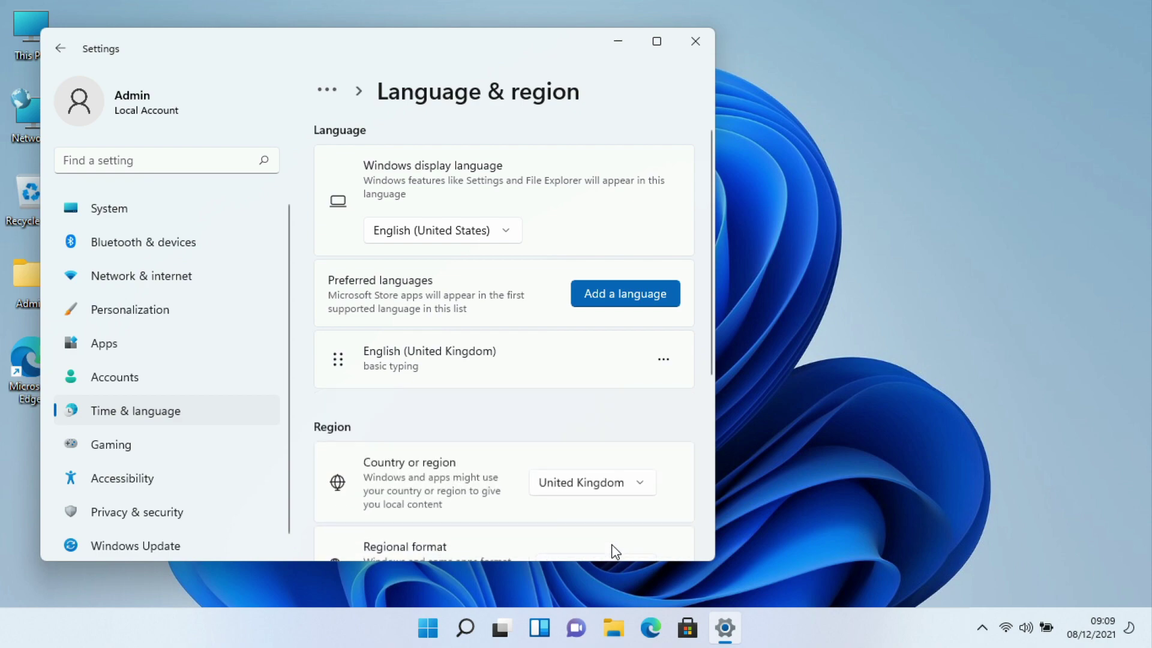
# - Download the language pack for English (United Kingdom) from its language options
pyautogui.click(664, 363)
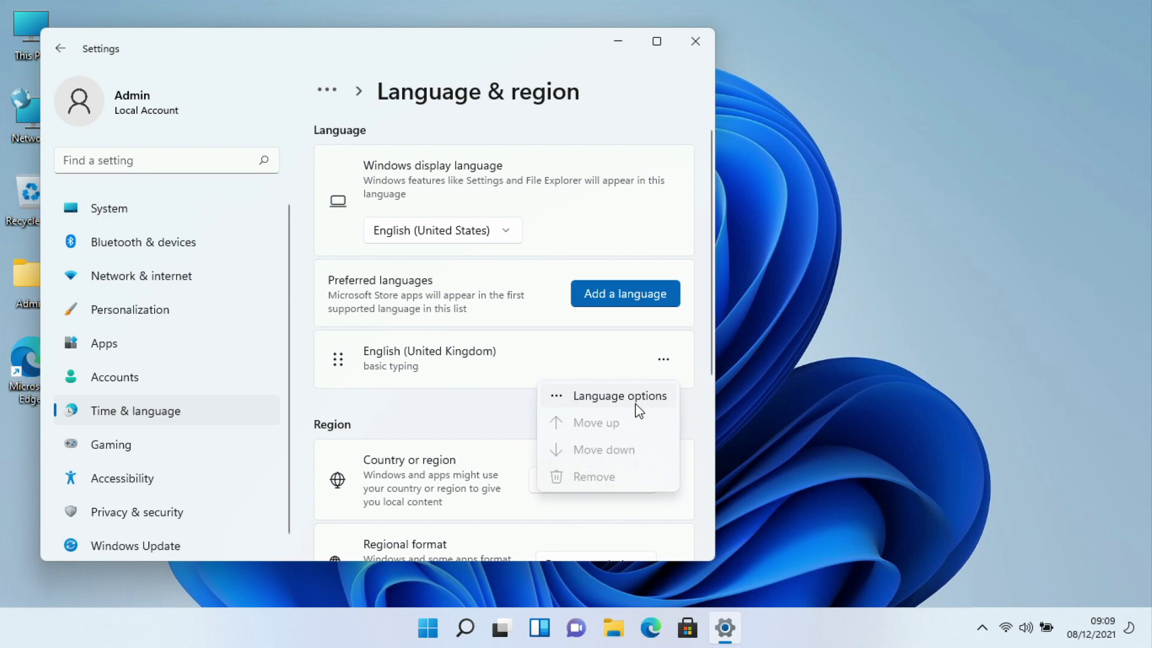
pyautogui.click(639, 411)
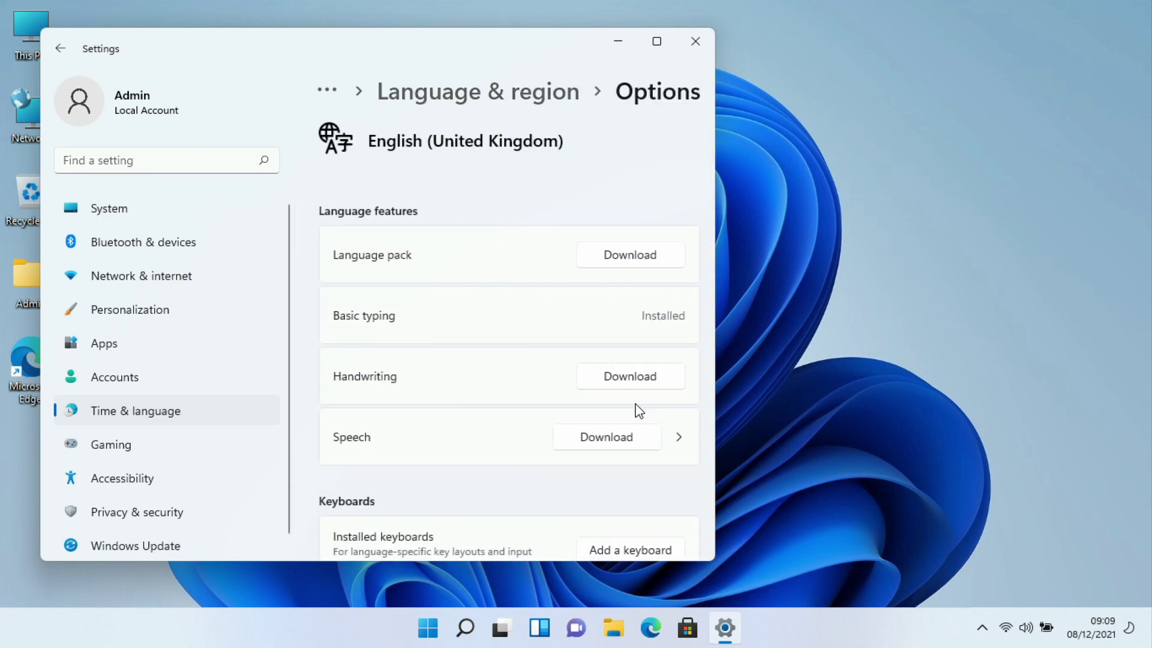
pyautogui.click(633, 260)
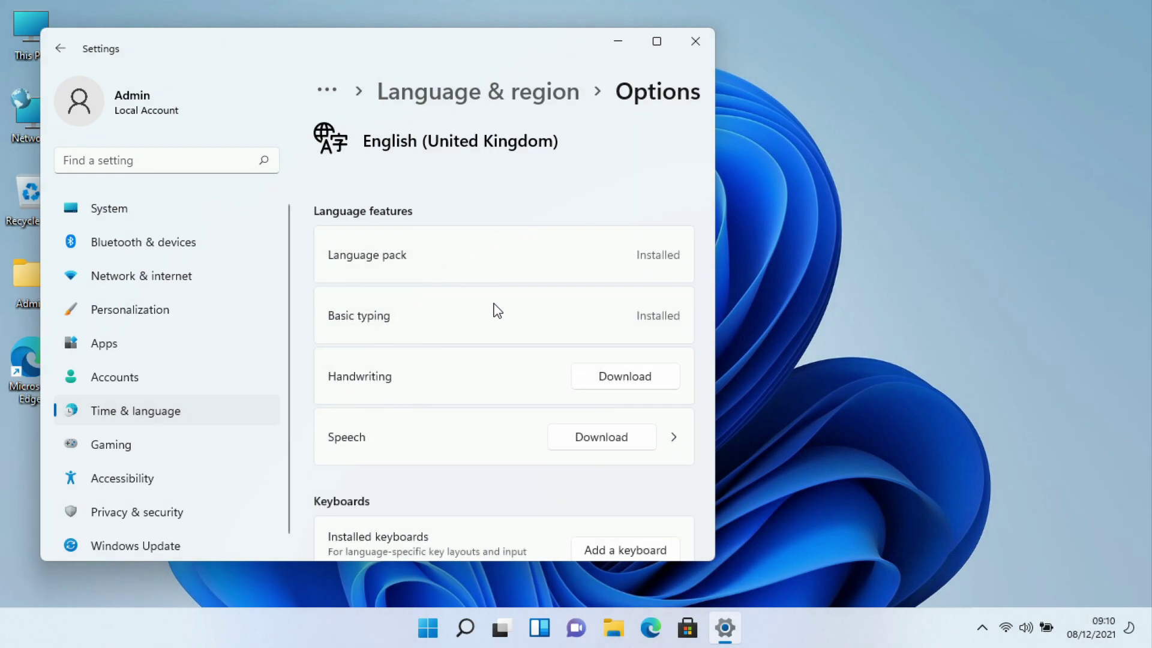
# - Set the Windows display language to English (United Kingdom), and sign out and back in to apply it
pyautogui.click(453, 98)
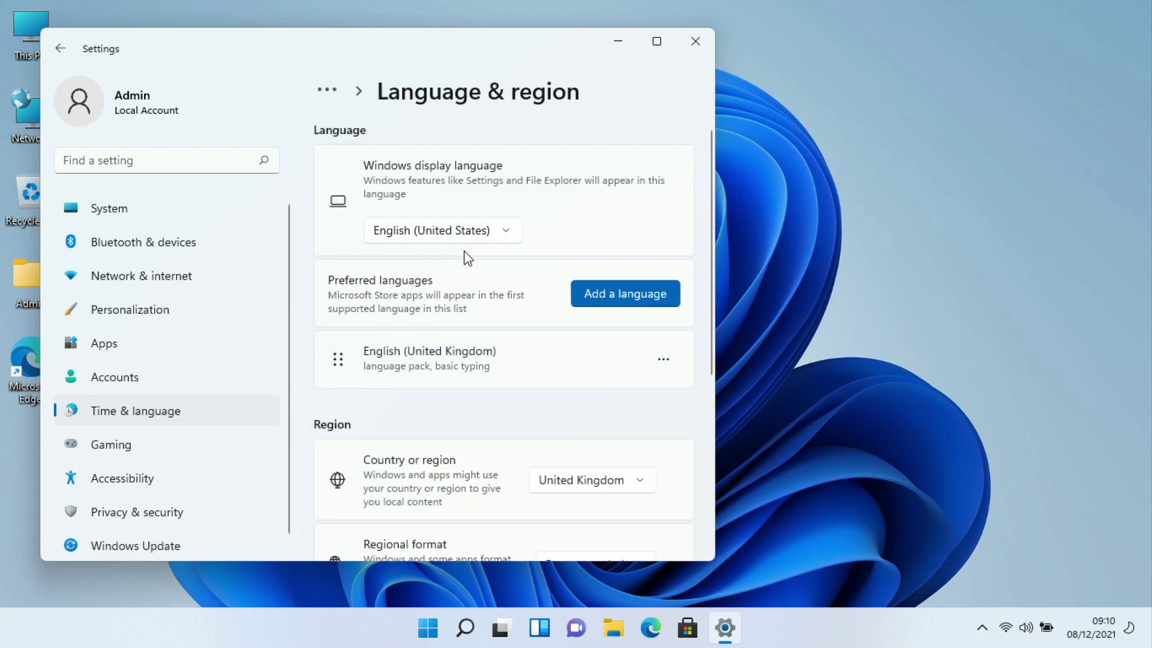
pyautogui.click(507, 235)
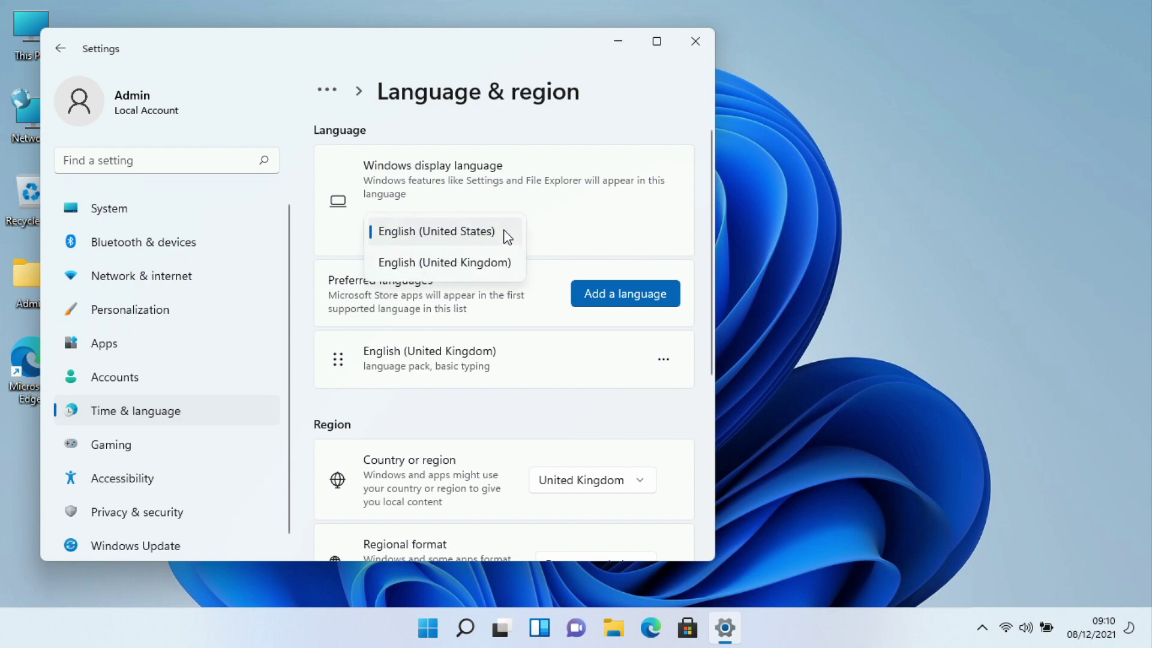
pyautogui.click(501, 269)
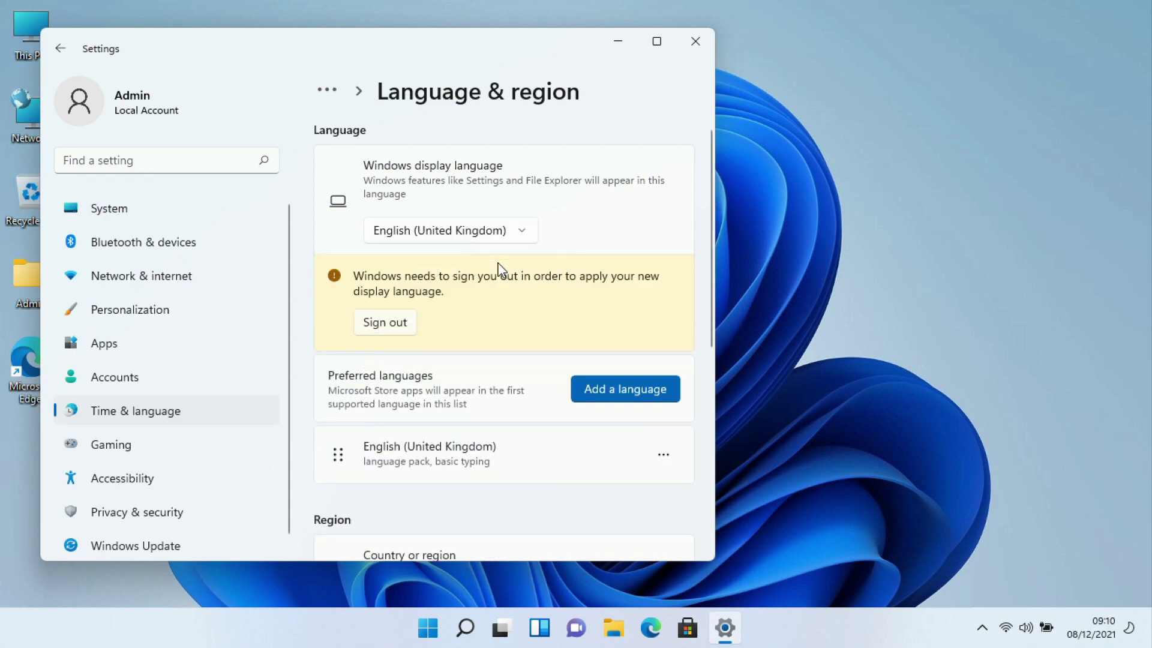
pyautogui.click(394, 322)
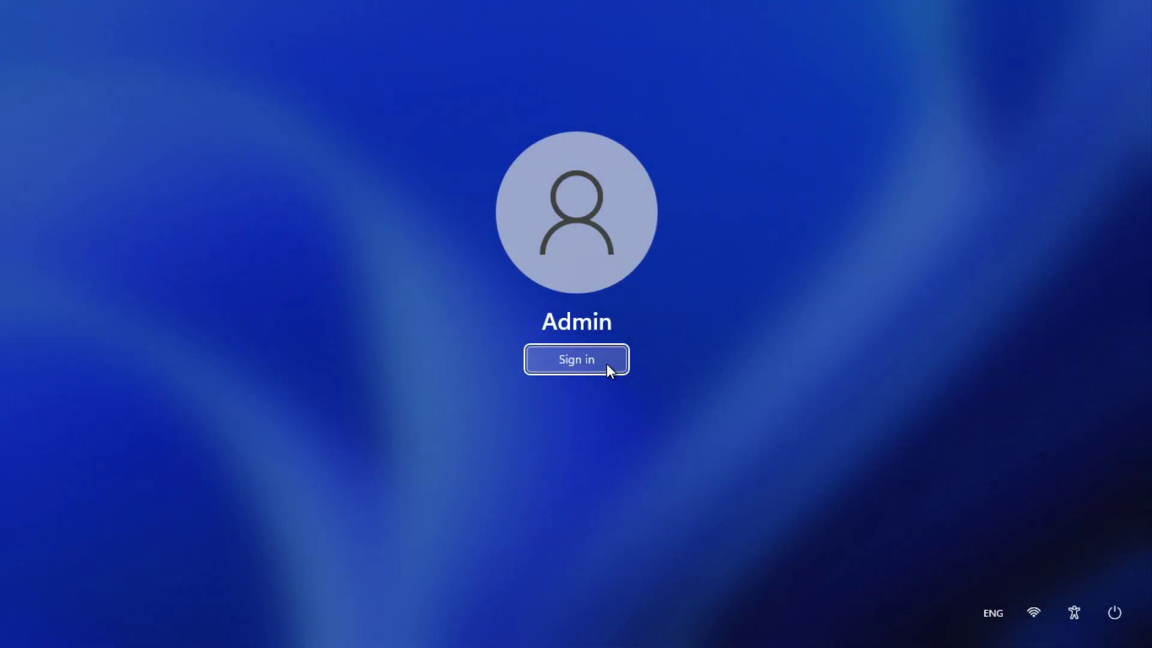
pyautogui.click(606, 365)
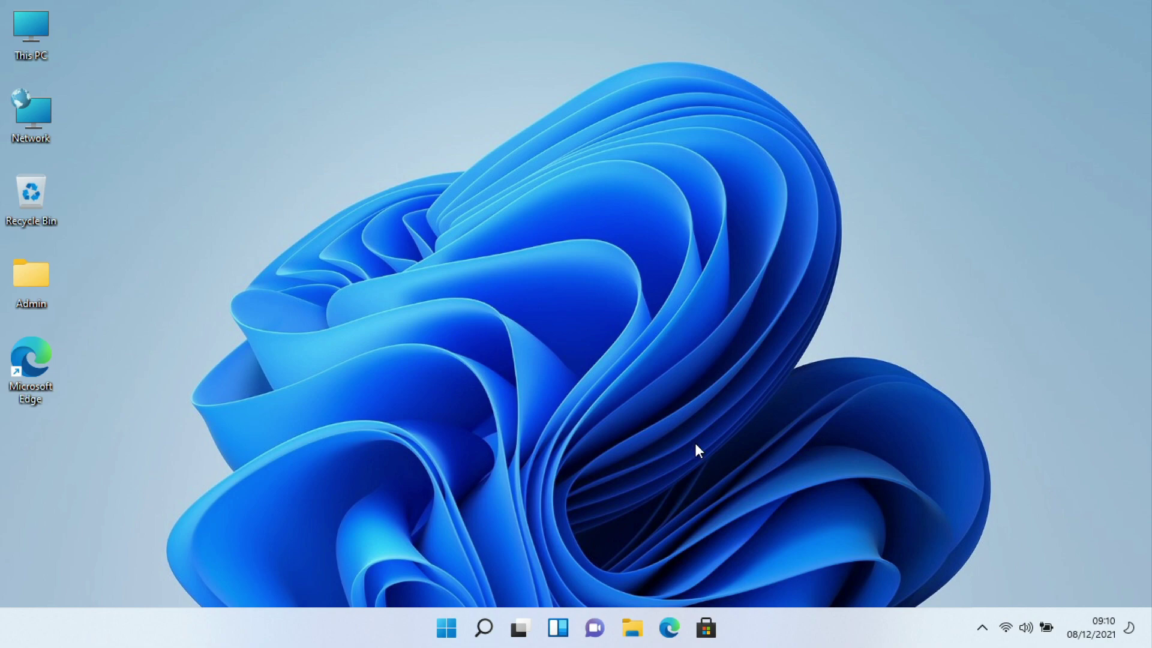
# - Start downloading the 2021-11 Cumulative Update for Windows 11 (KB5007262) in Windows Update and move the Settings window clear of the desktop icons
pyautogui.click(448, 627)
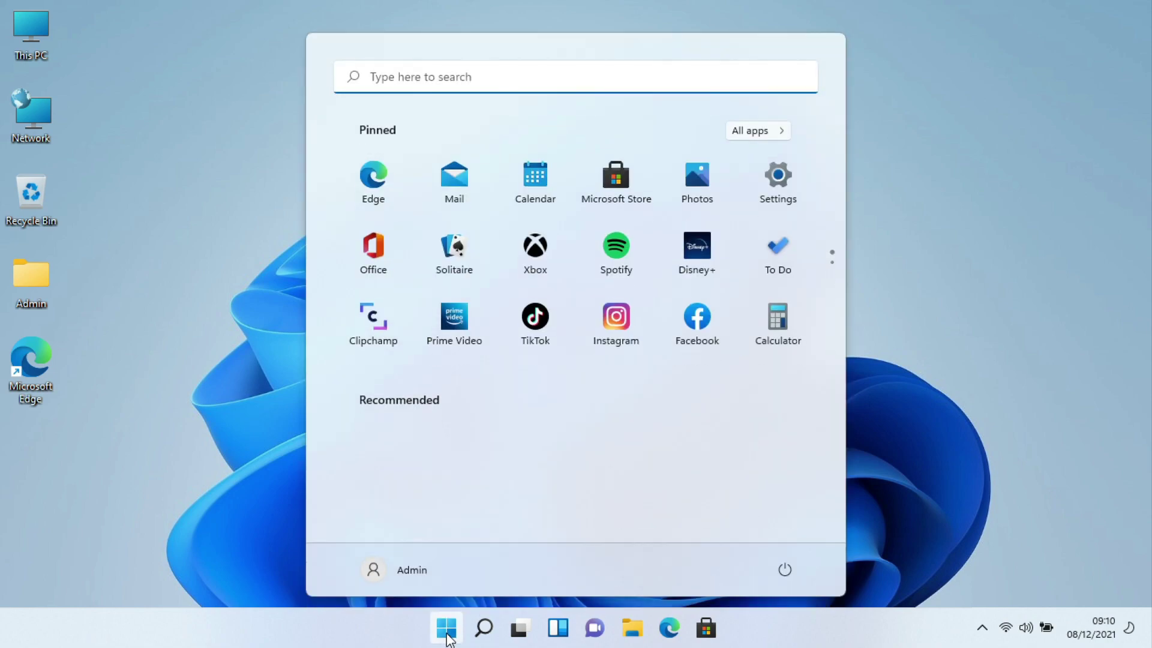
pyautogui.click(797, 186)
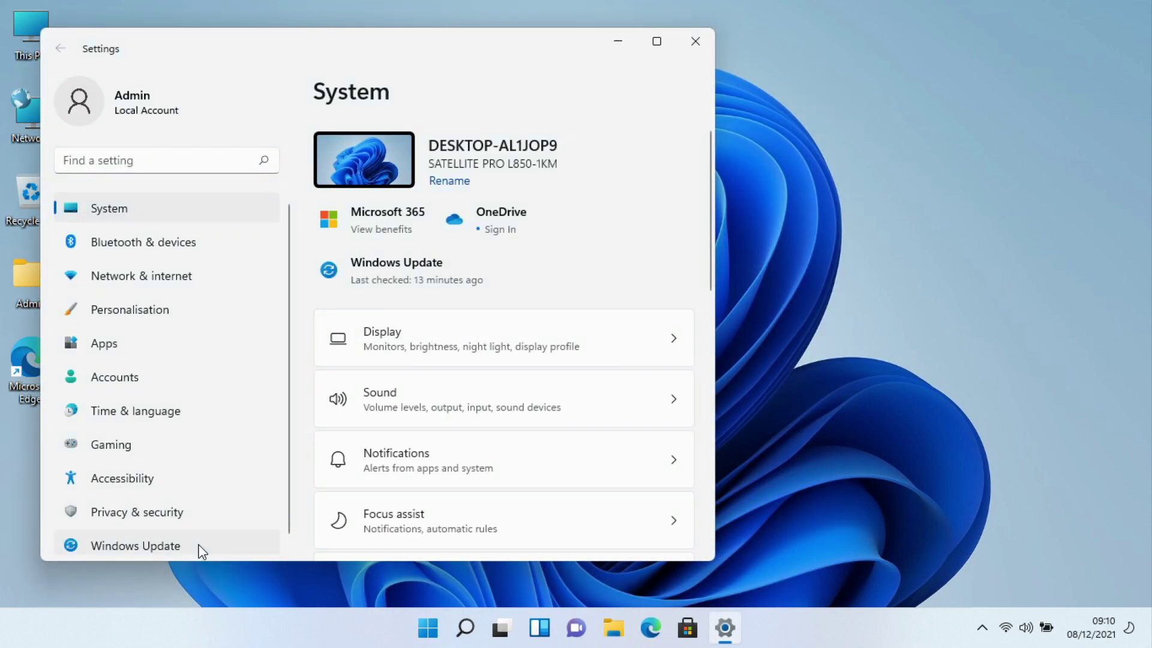
pyautogui.click(200, 546)
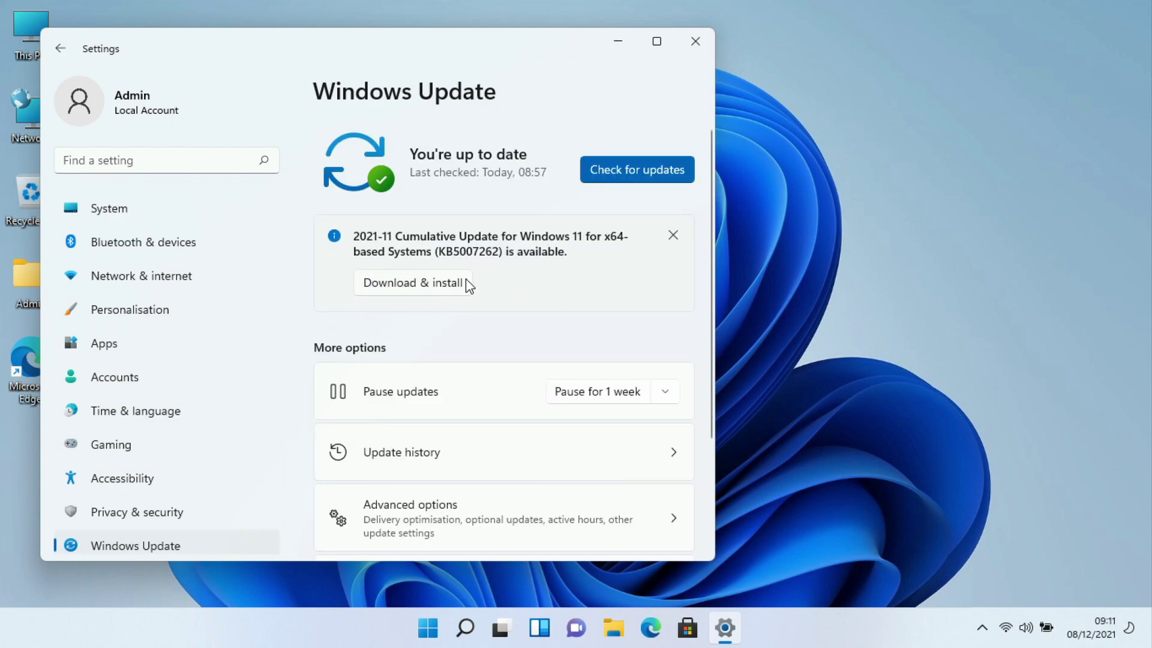
pyautogui.click(408, 281)
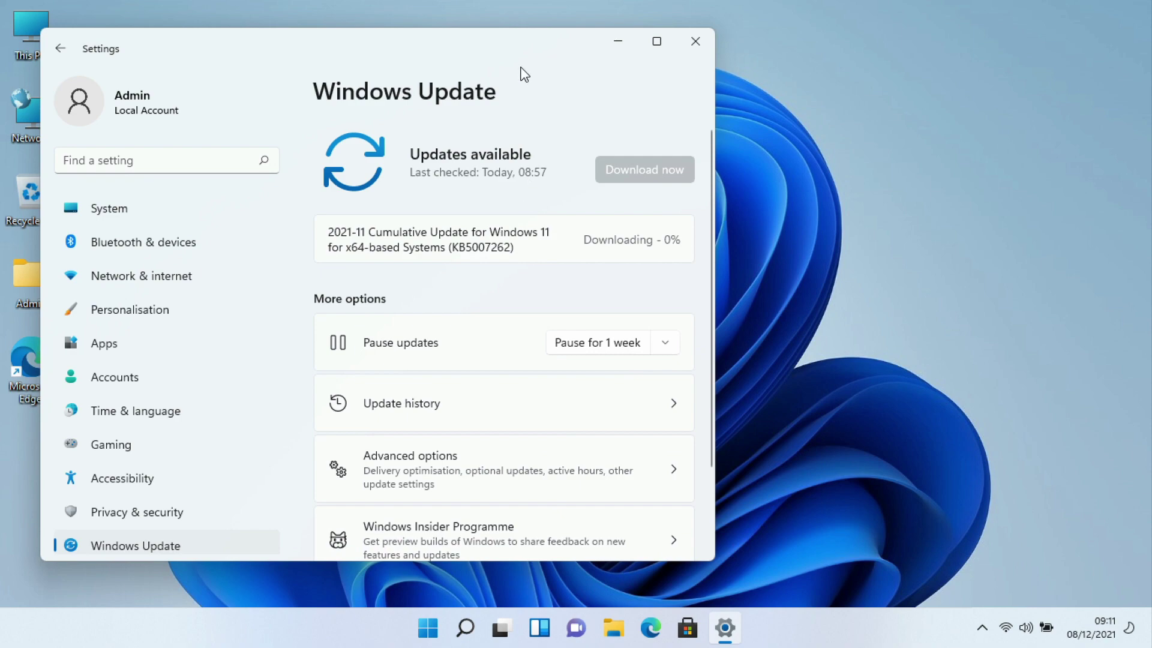
pyautogui.moveTo(507, 40); pyautogui.dragTo(613, 49)
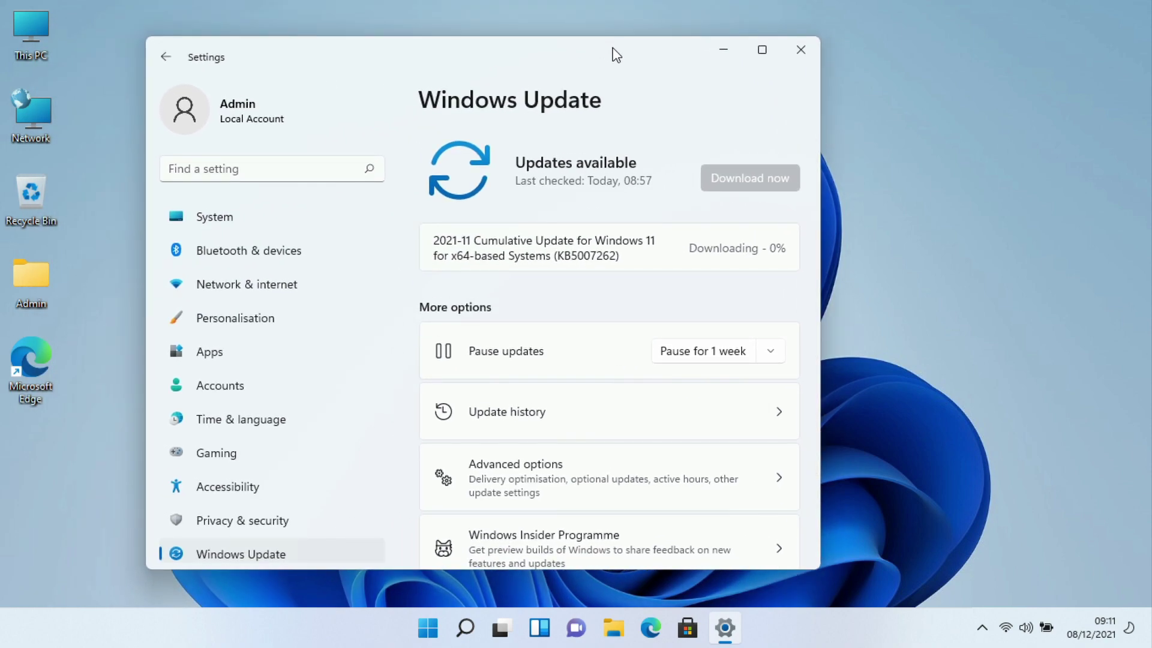